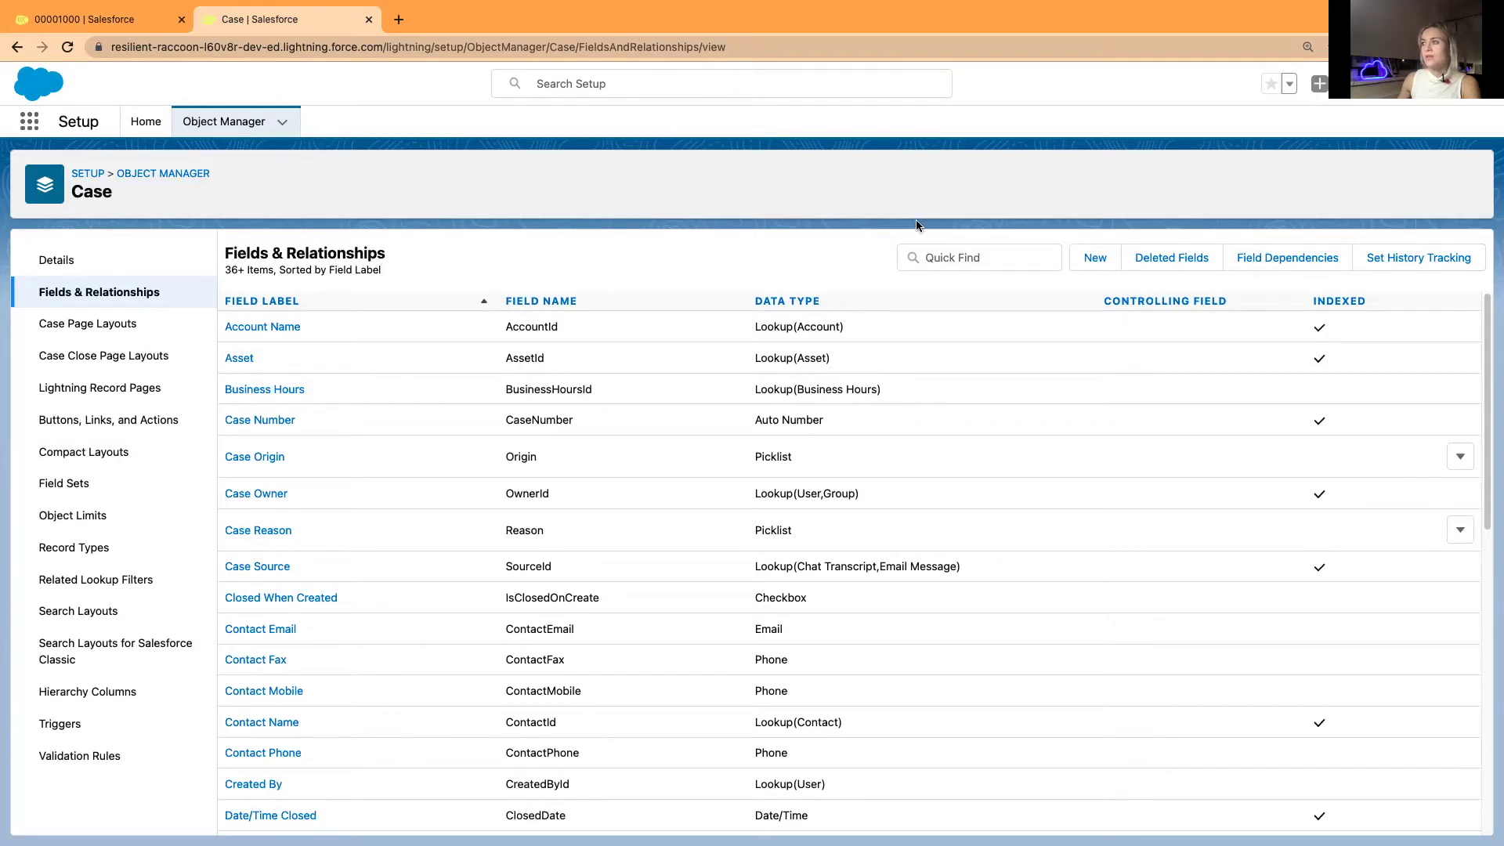
# Start a new custom field on Case with the Number data type
pyautogui.click(1091, 261)
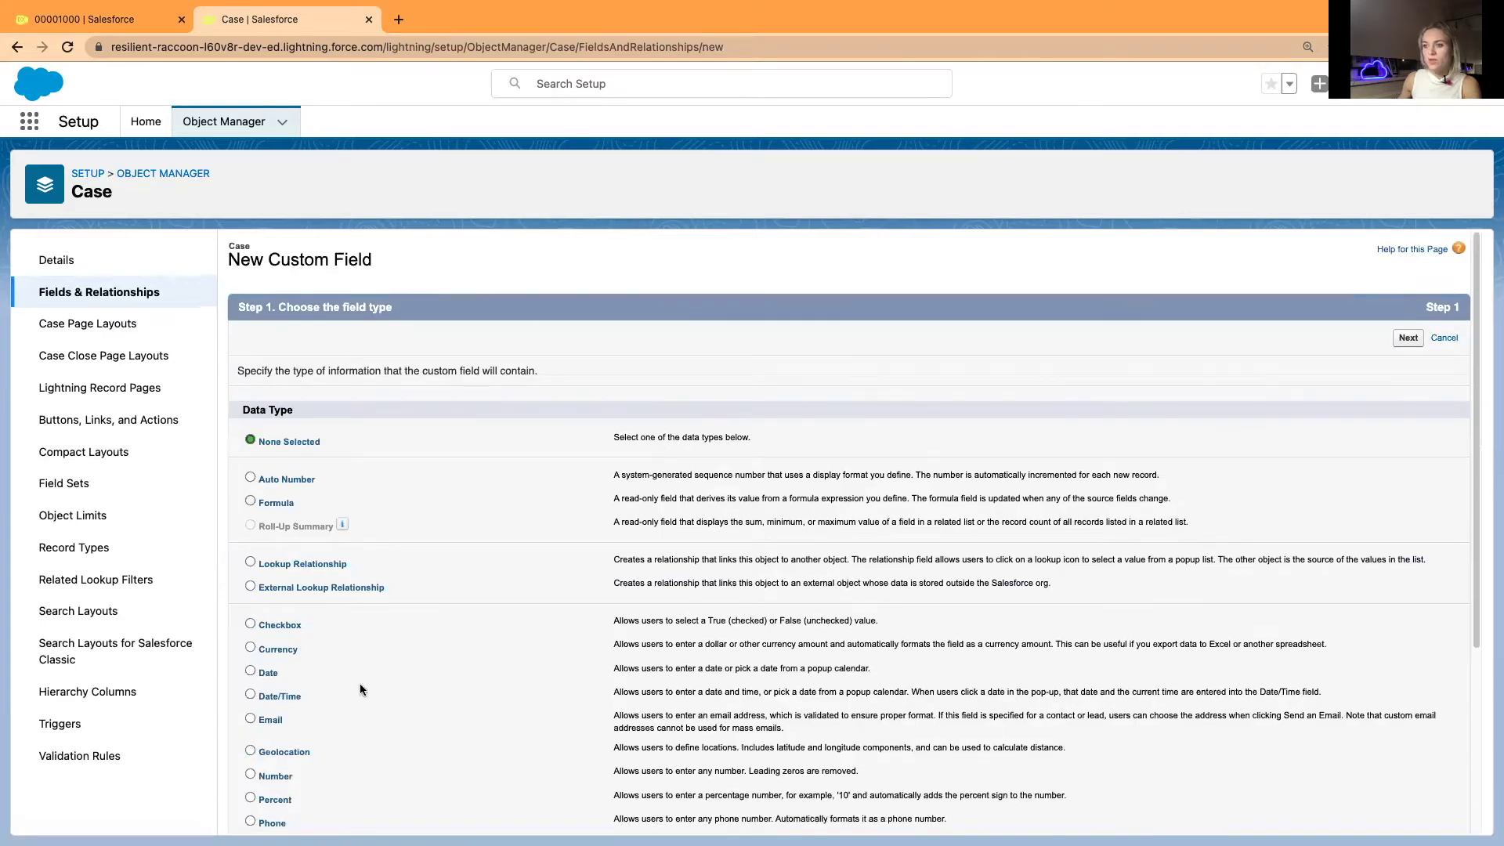
pyautogui.scroll(-1, 360, 683)
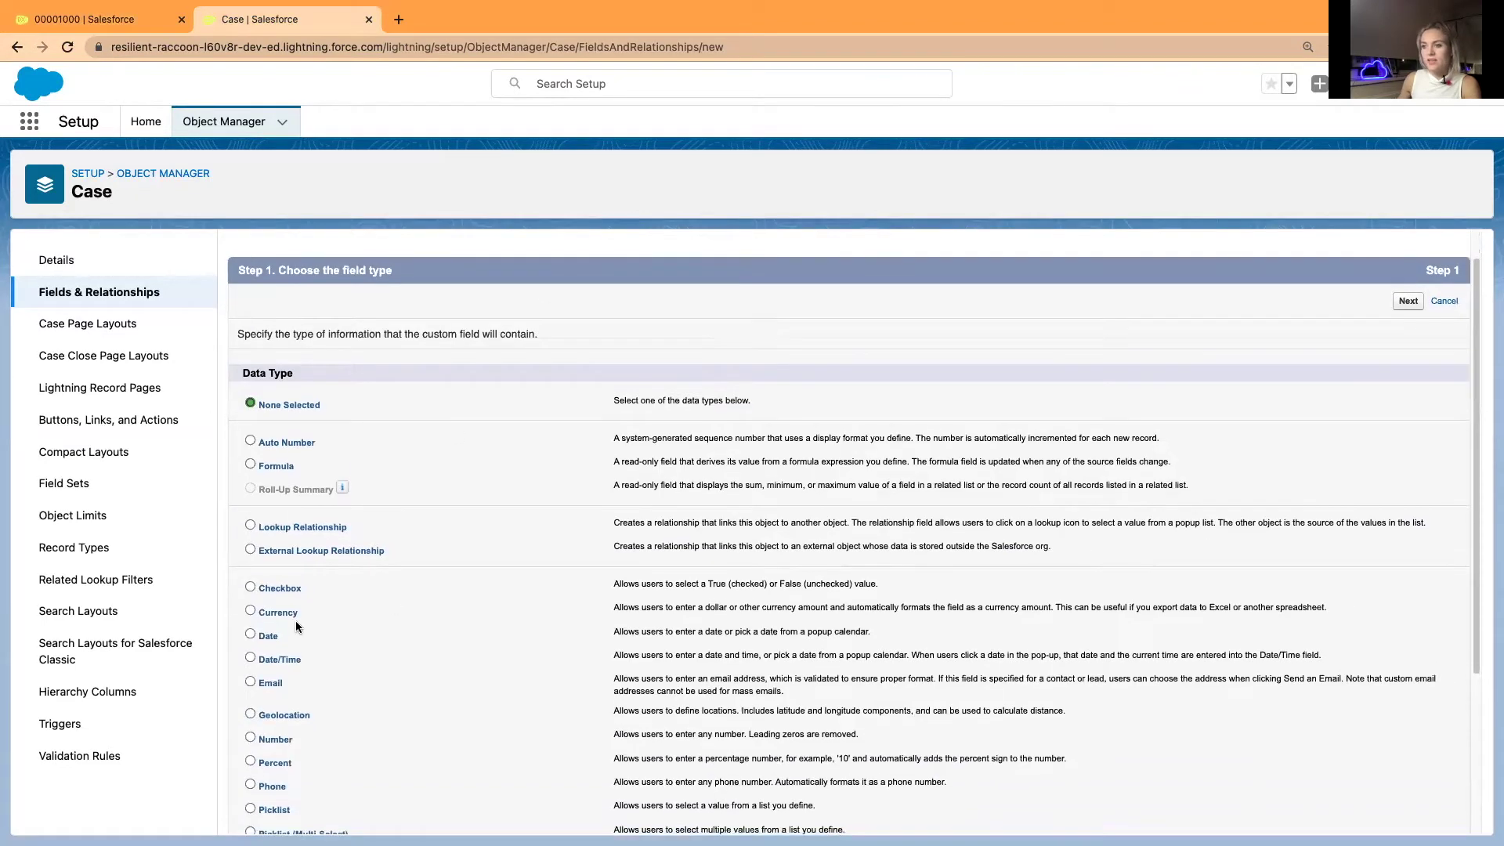
pyautogui.scroll(-3, 282, 698)
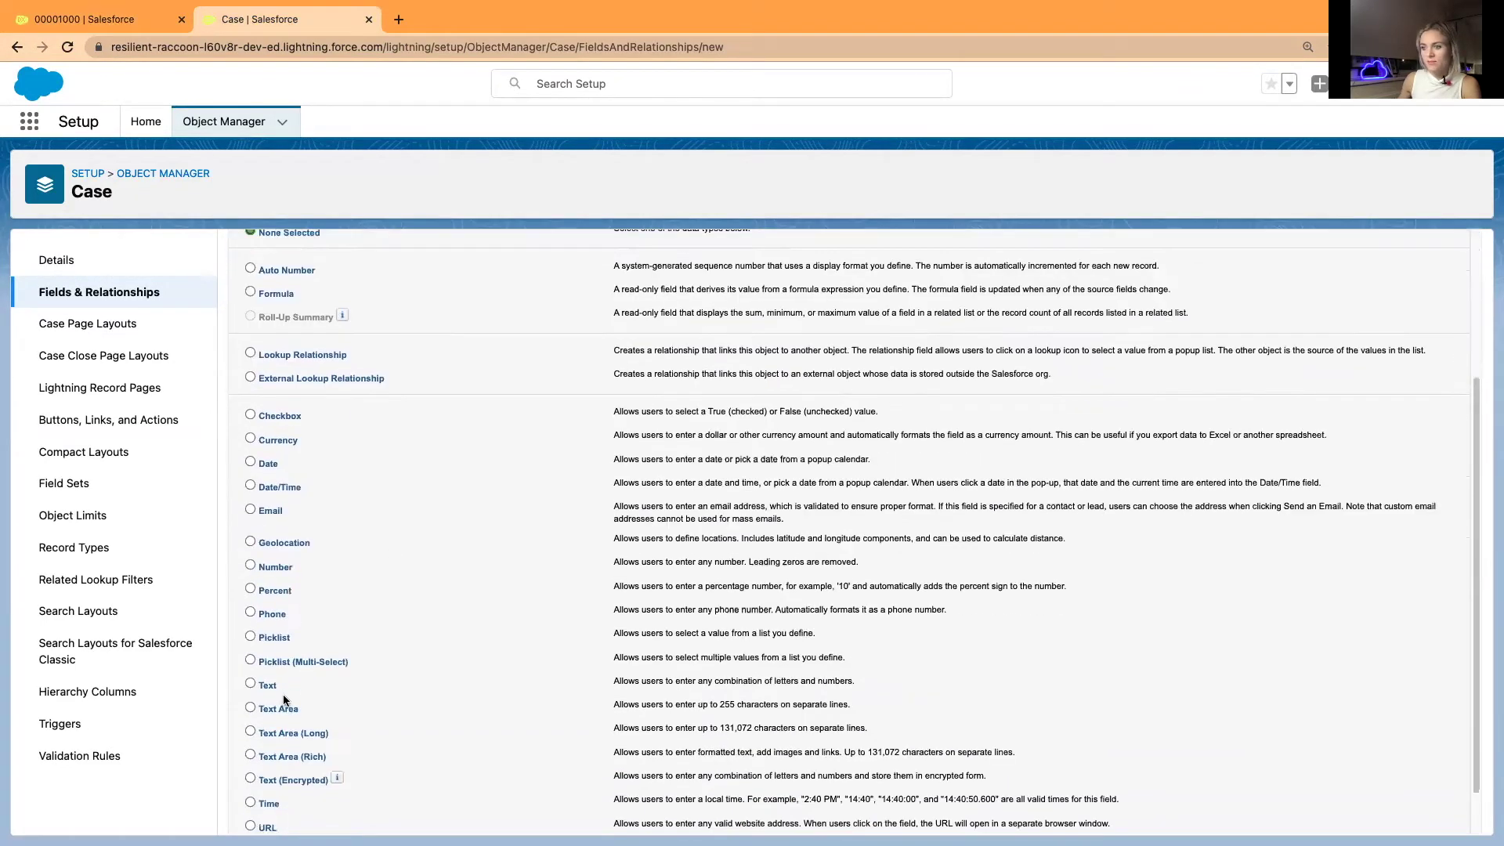
pyautogui.click(276, 570)
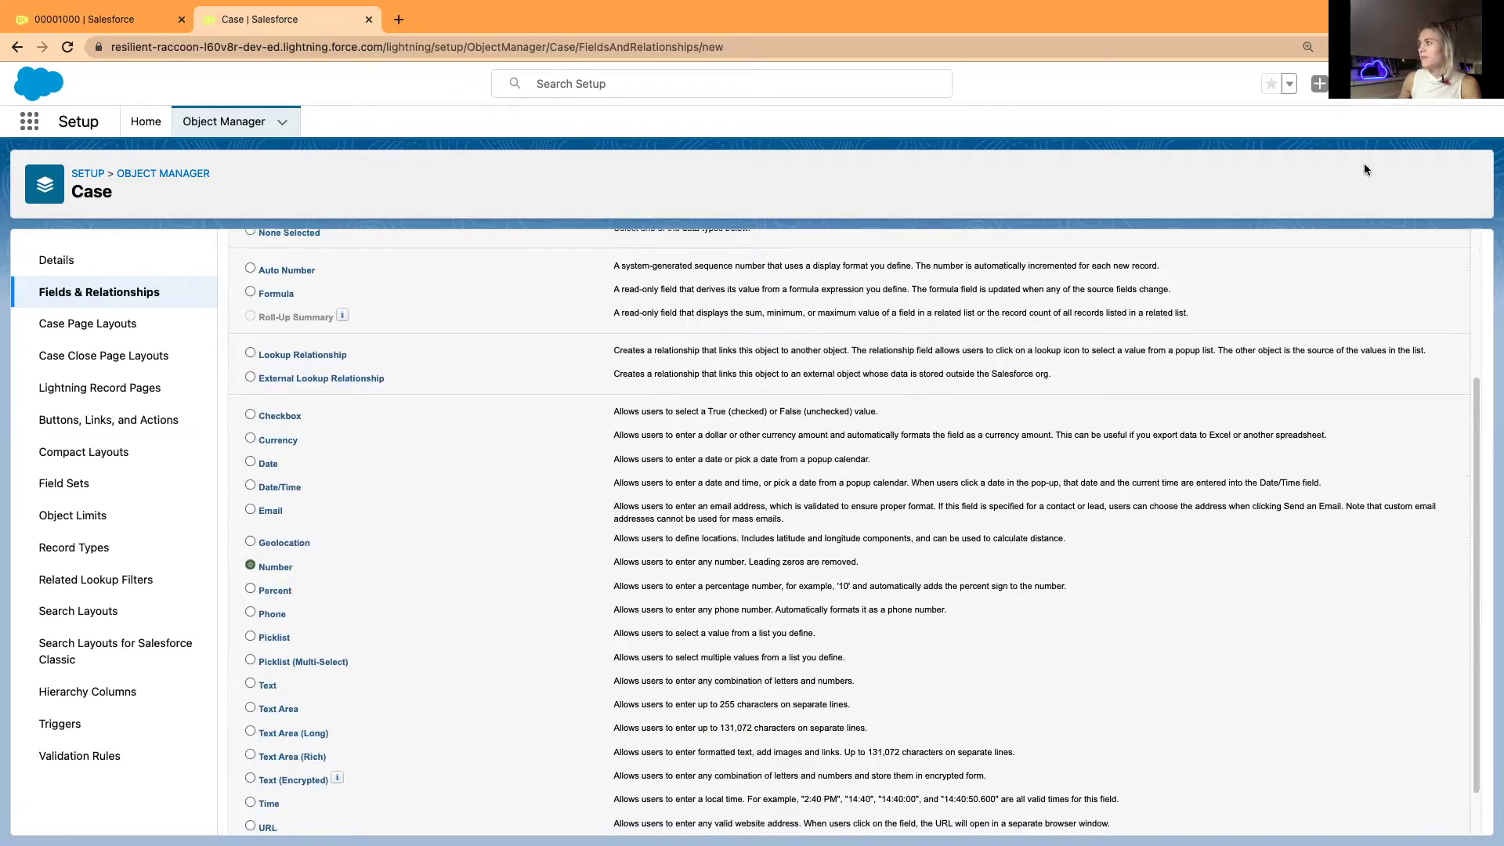
pyautogui.scroll(3, 1094, 445)
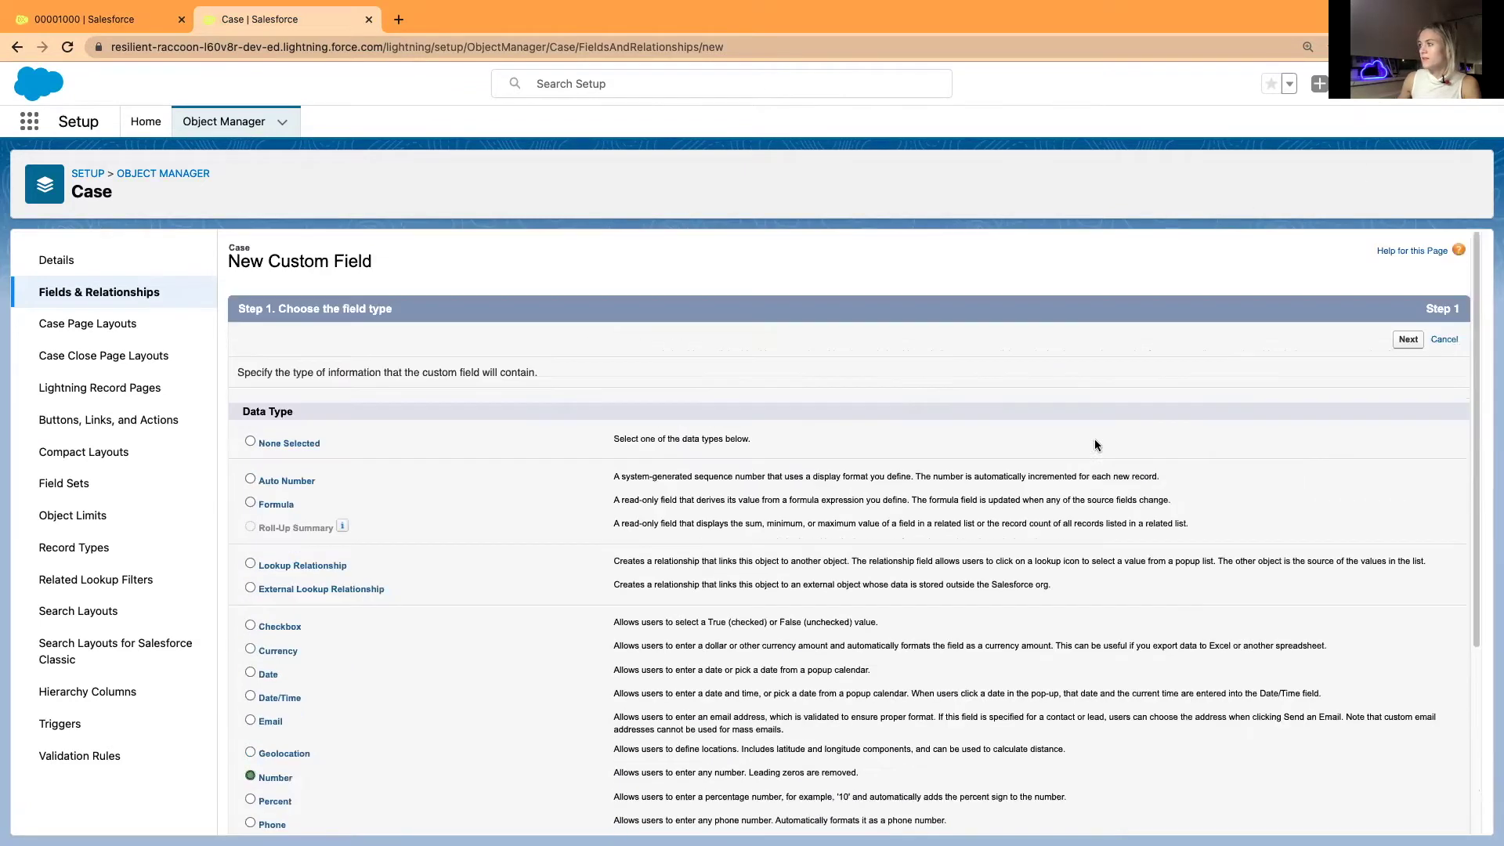
pyautogui.click(1409, 341)
# Label it Case Age and save it to all Case layouts with default security
pyautogui.click(529, 377)
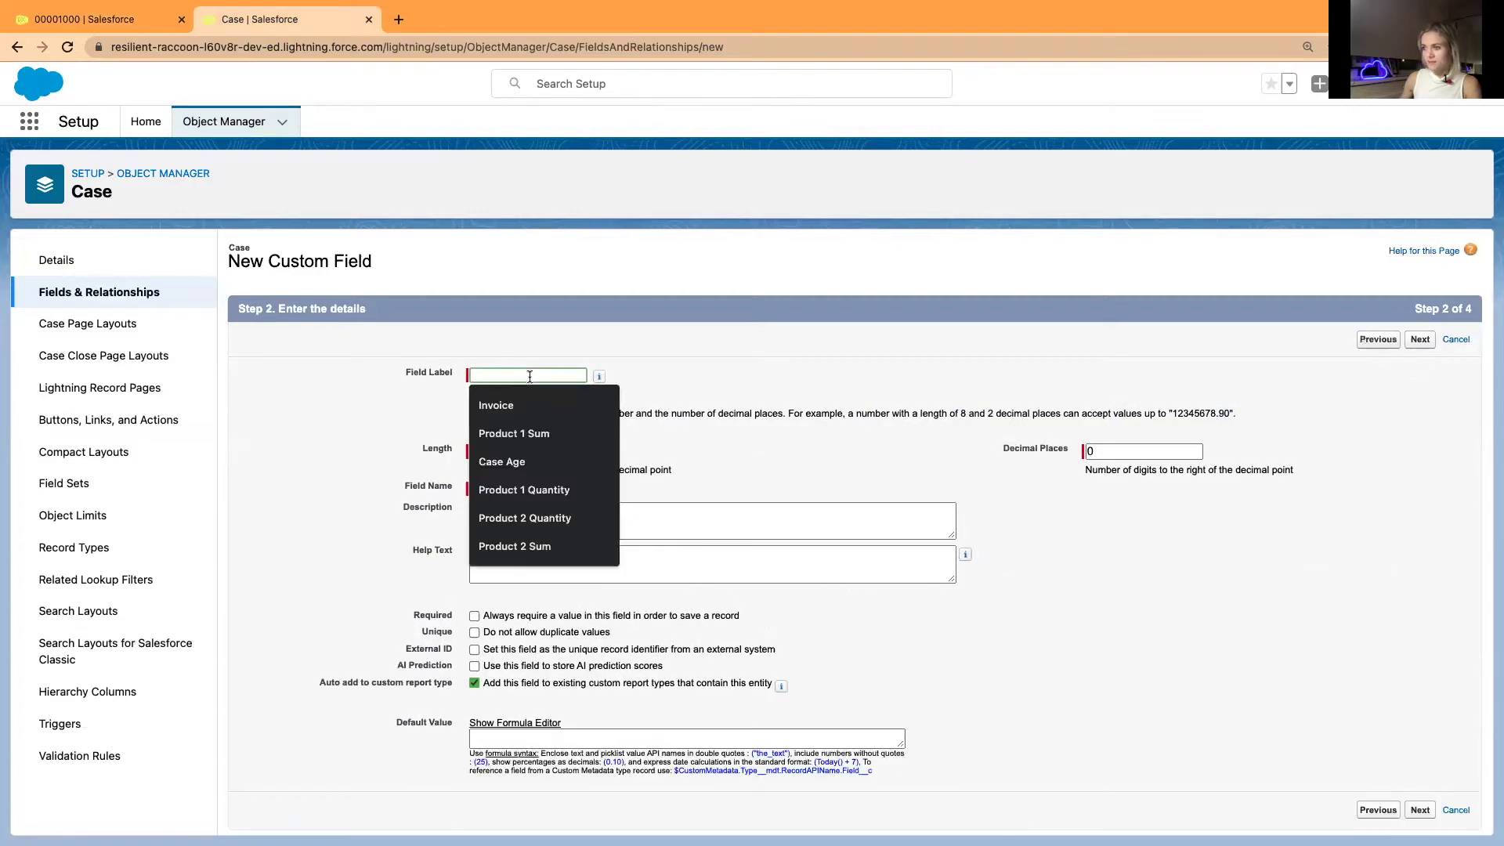
pyautogui.write('Casse')
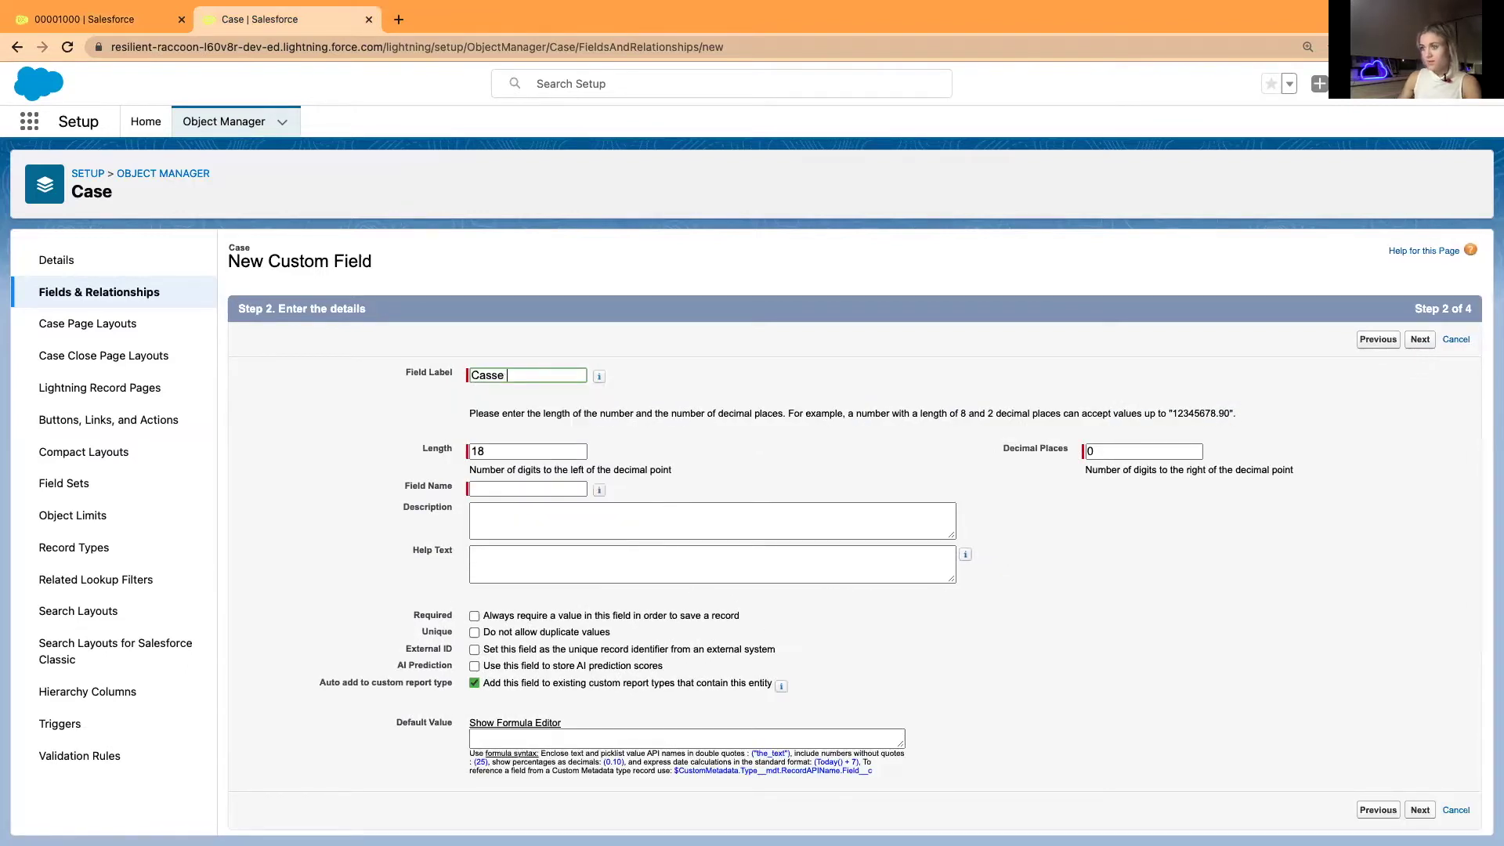
pyautogui.press('BackSpace')
pyautogui.press('BackSpace')
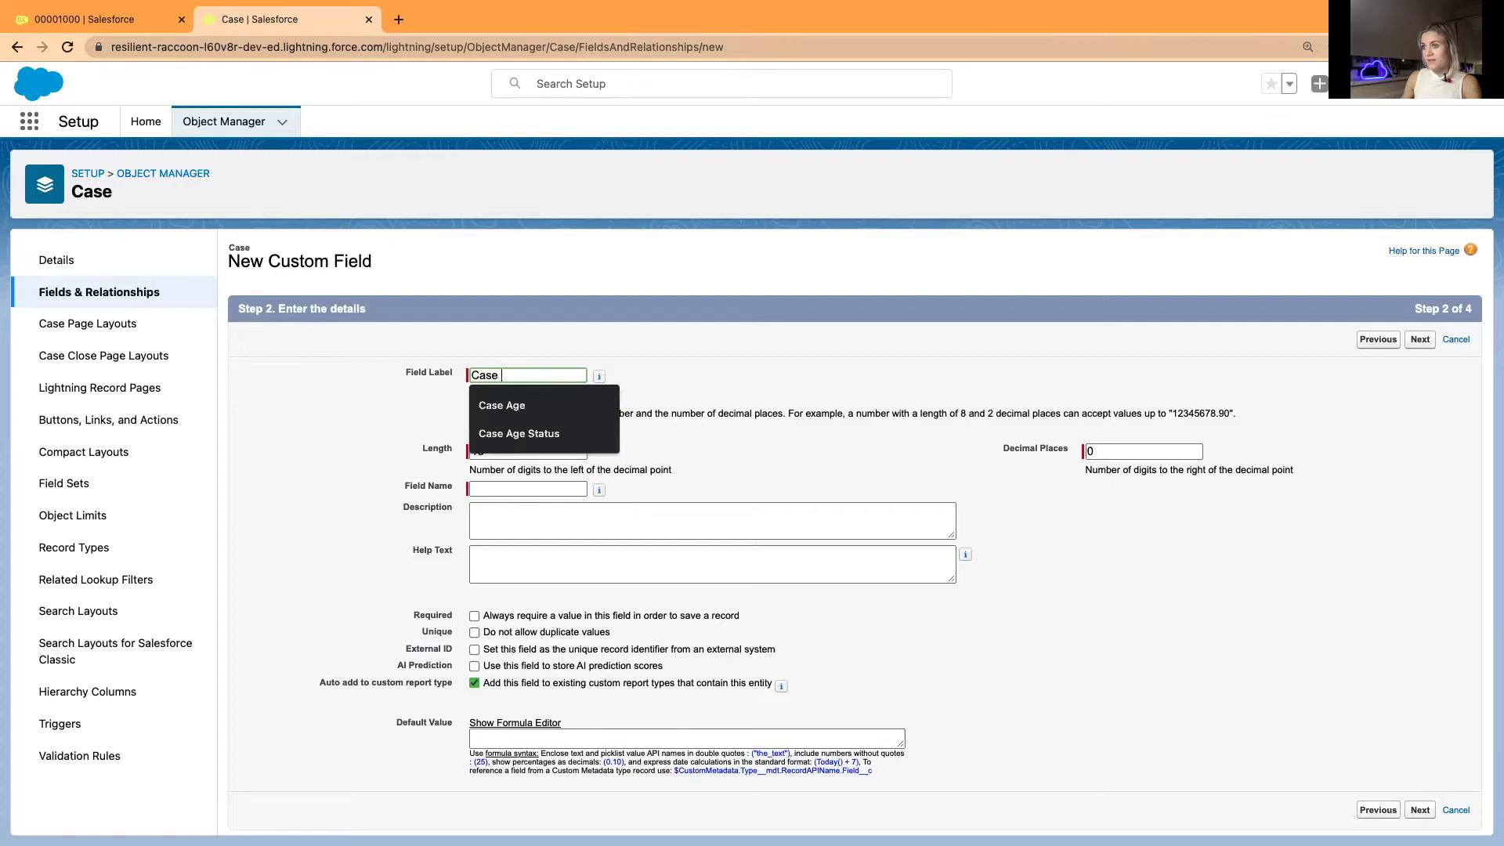
pyautogui.write('e Age')
pyautogui.click(700, 376)
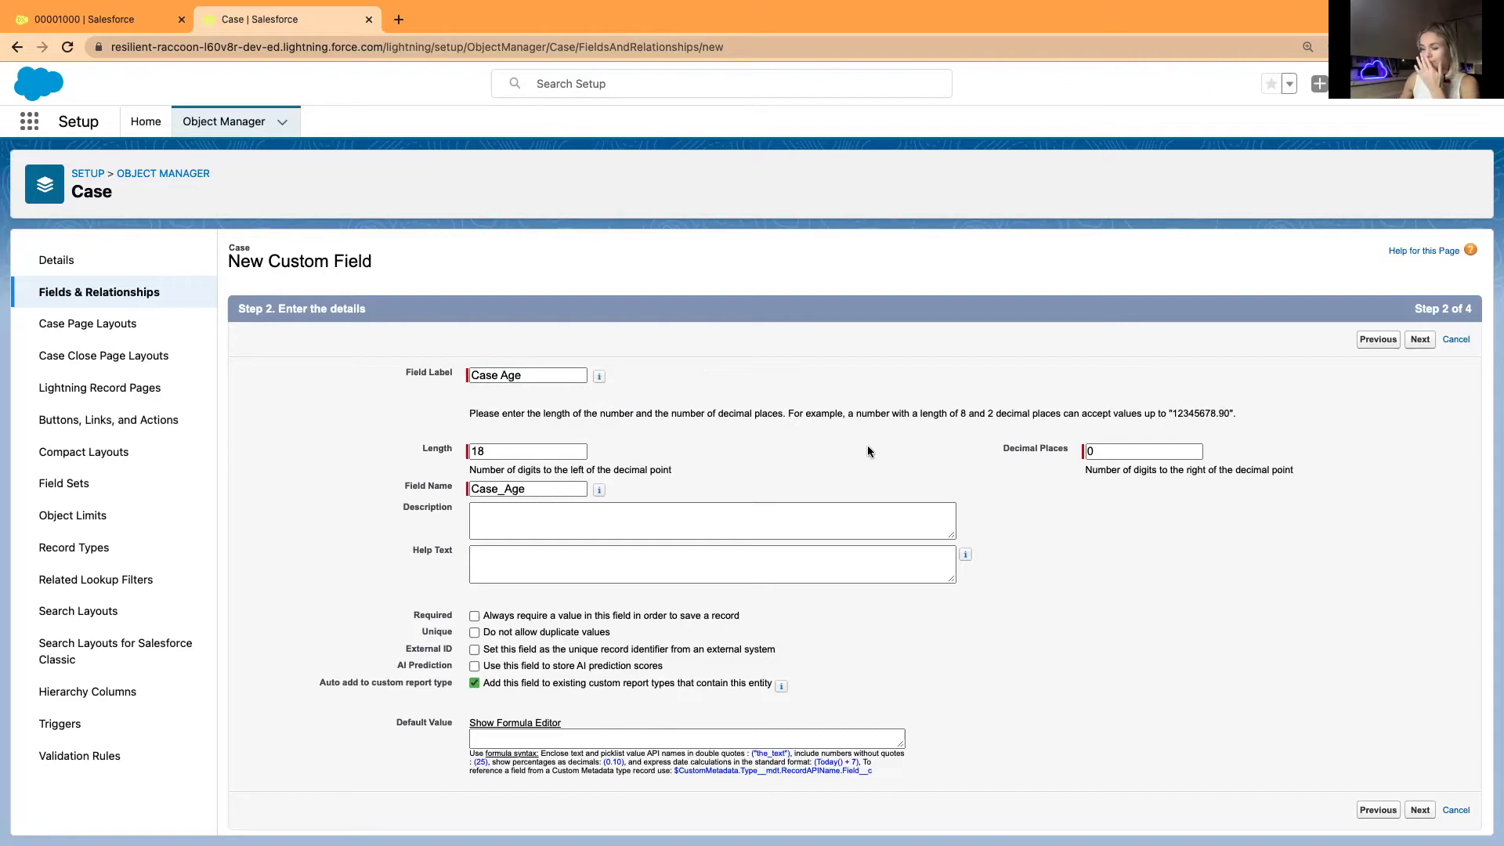
pyautogui.click(1420, 339)
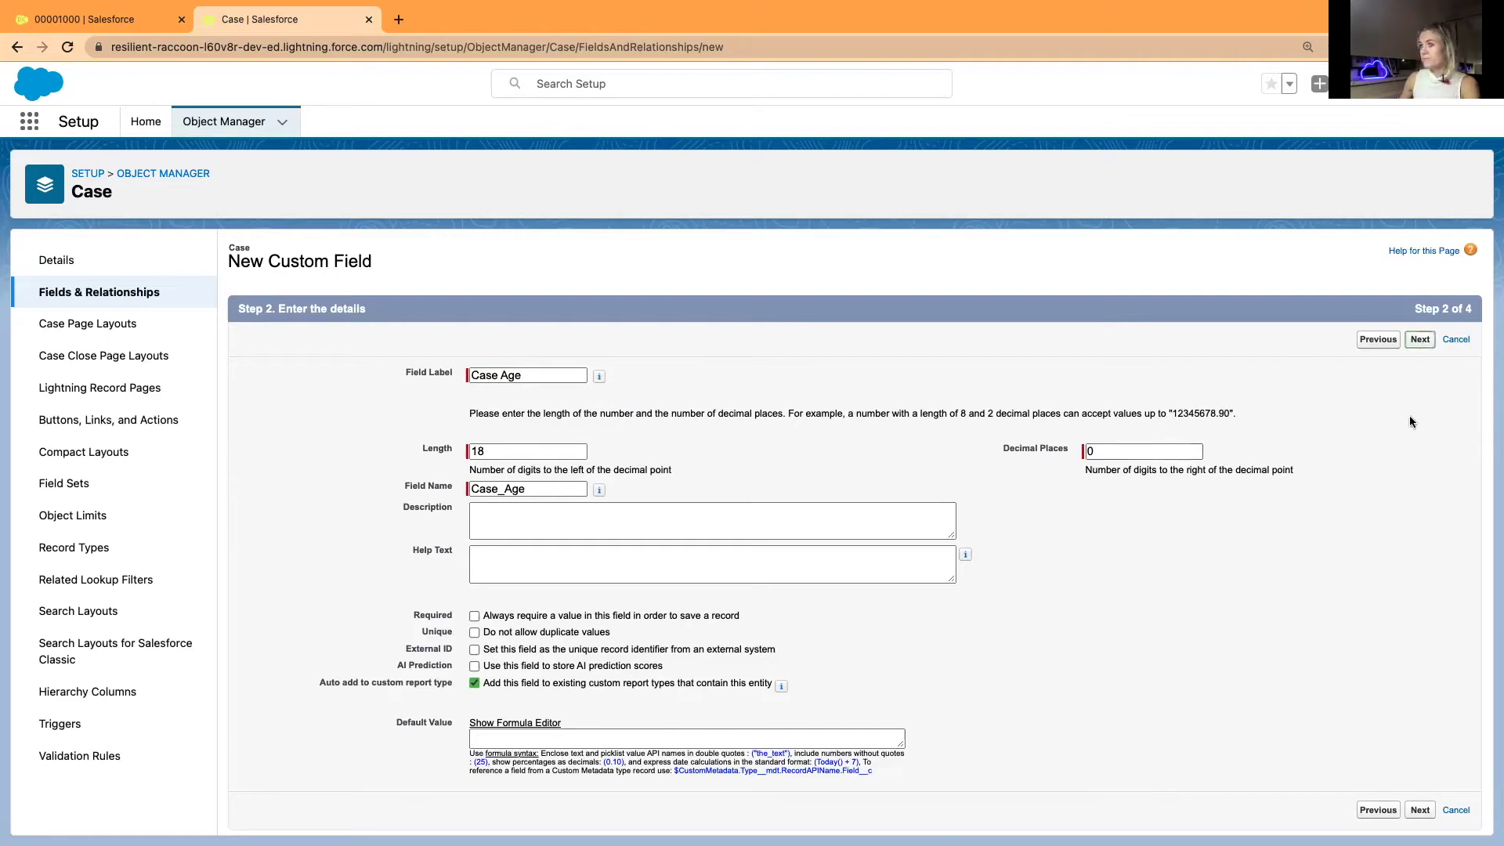
pyautogui.click(1412, 342)
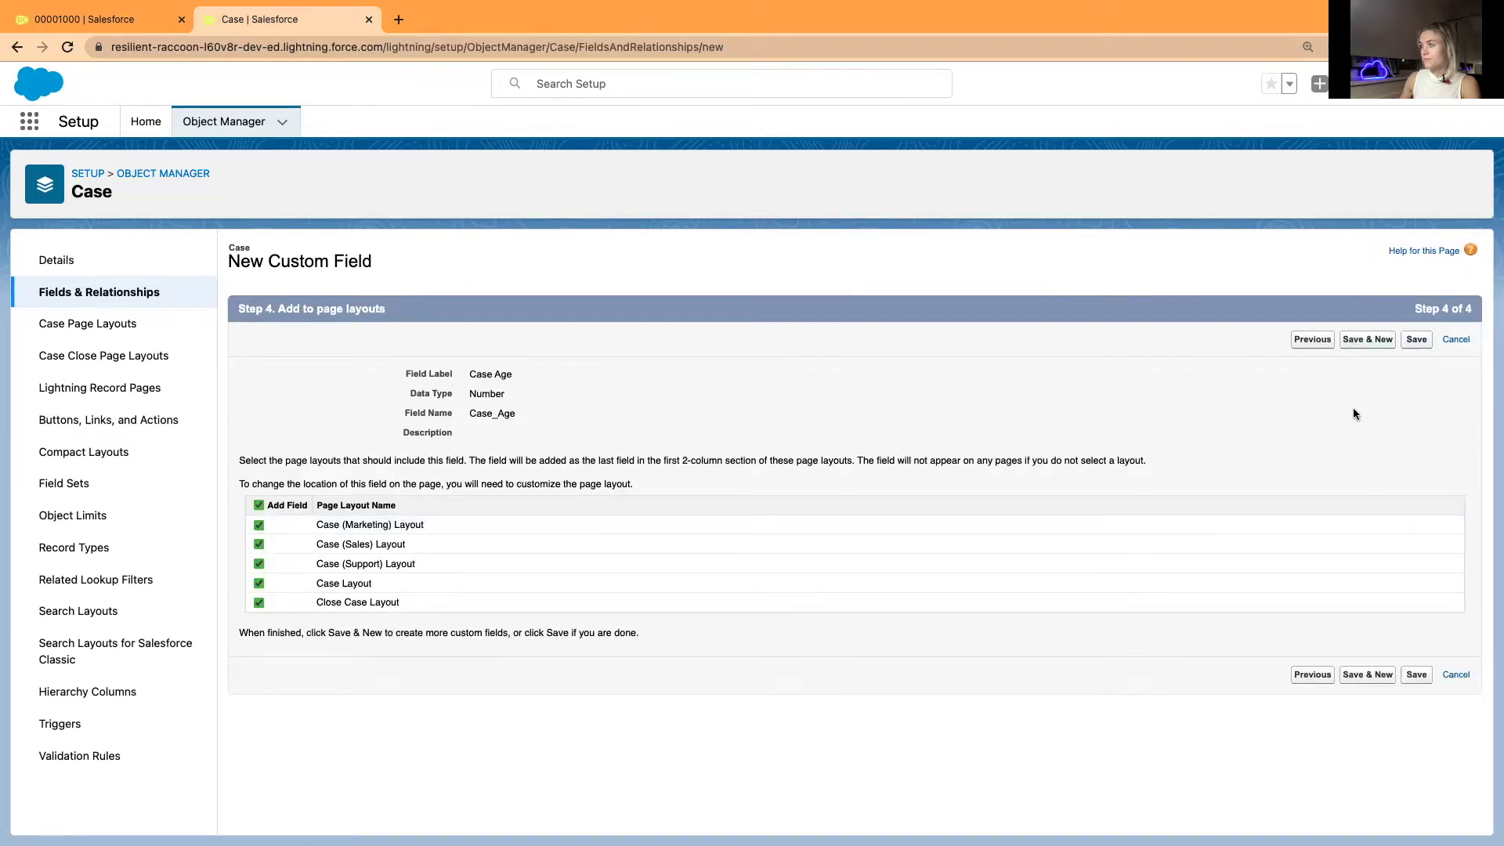
pyautogui.click(1364, 347)
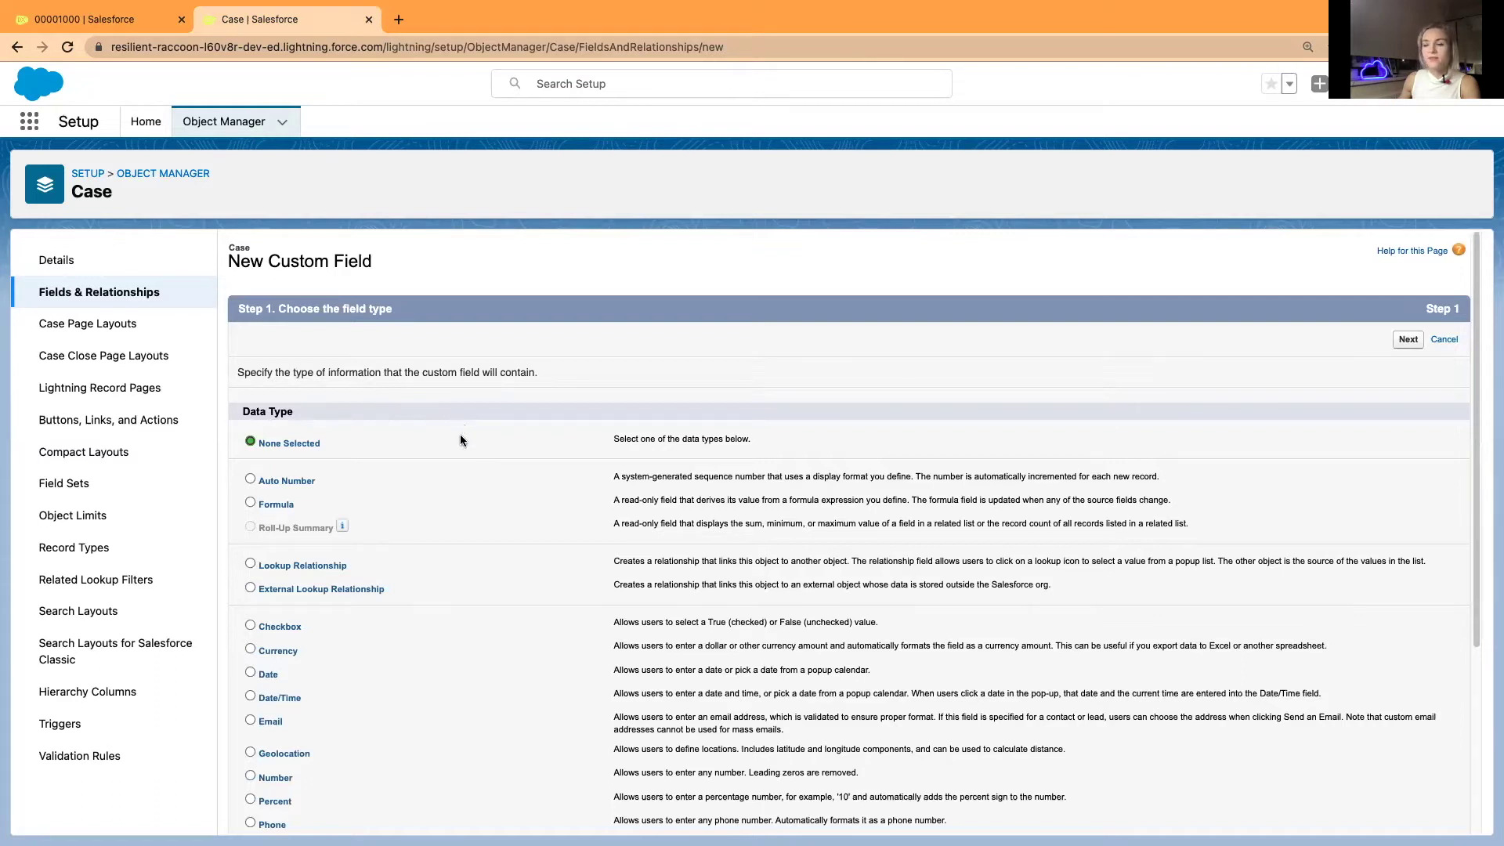
# Choose Formula as the type for the next new Case field
pyautogui.scroll(-1, 415, 482)
pyautogui.click(267, 504)
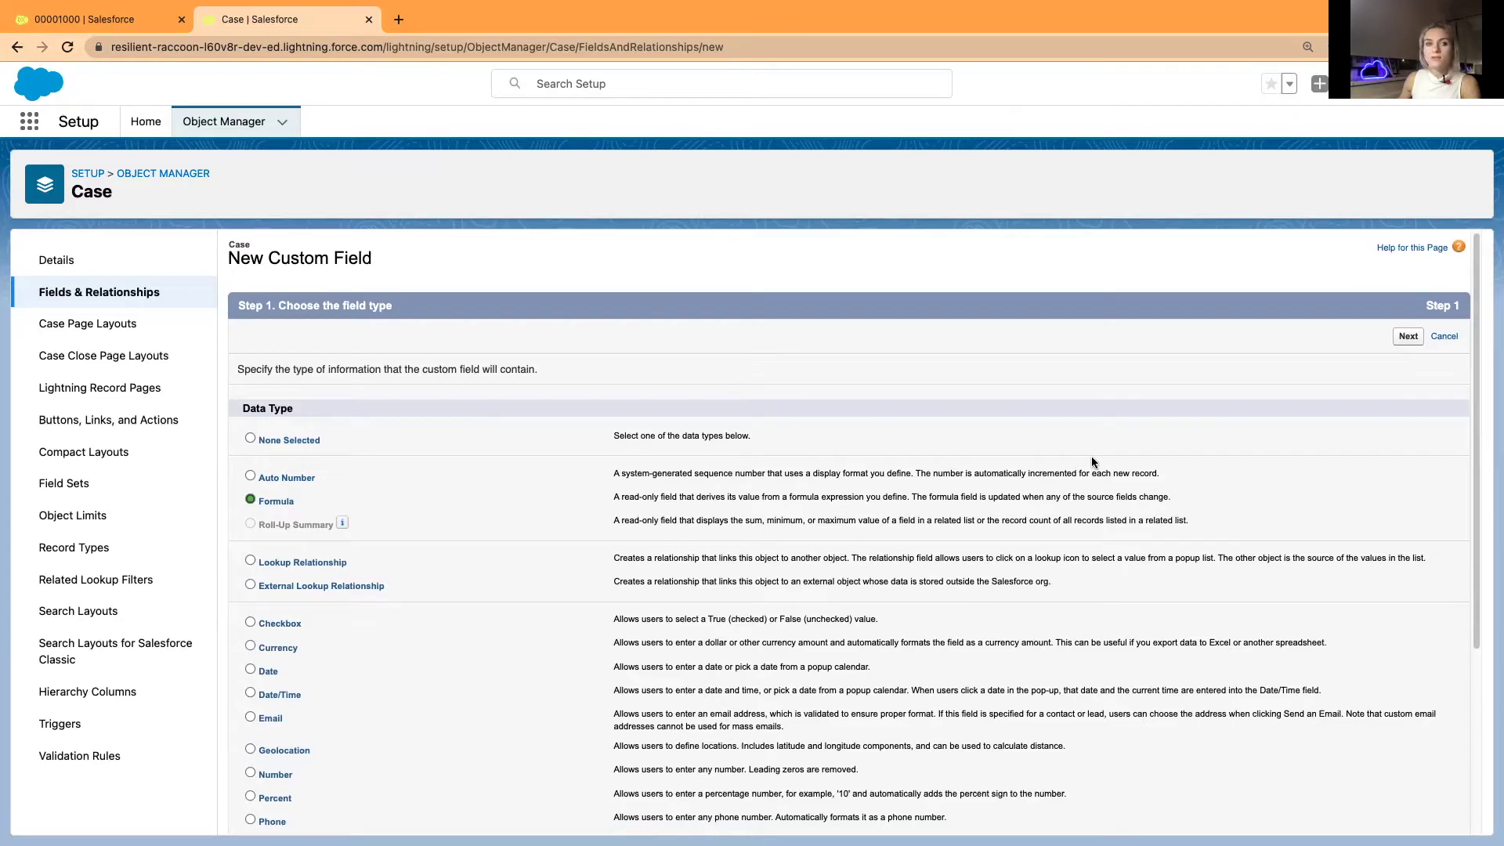
pyautogui.click(1406, 338)
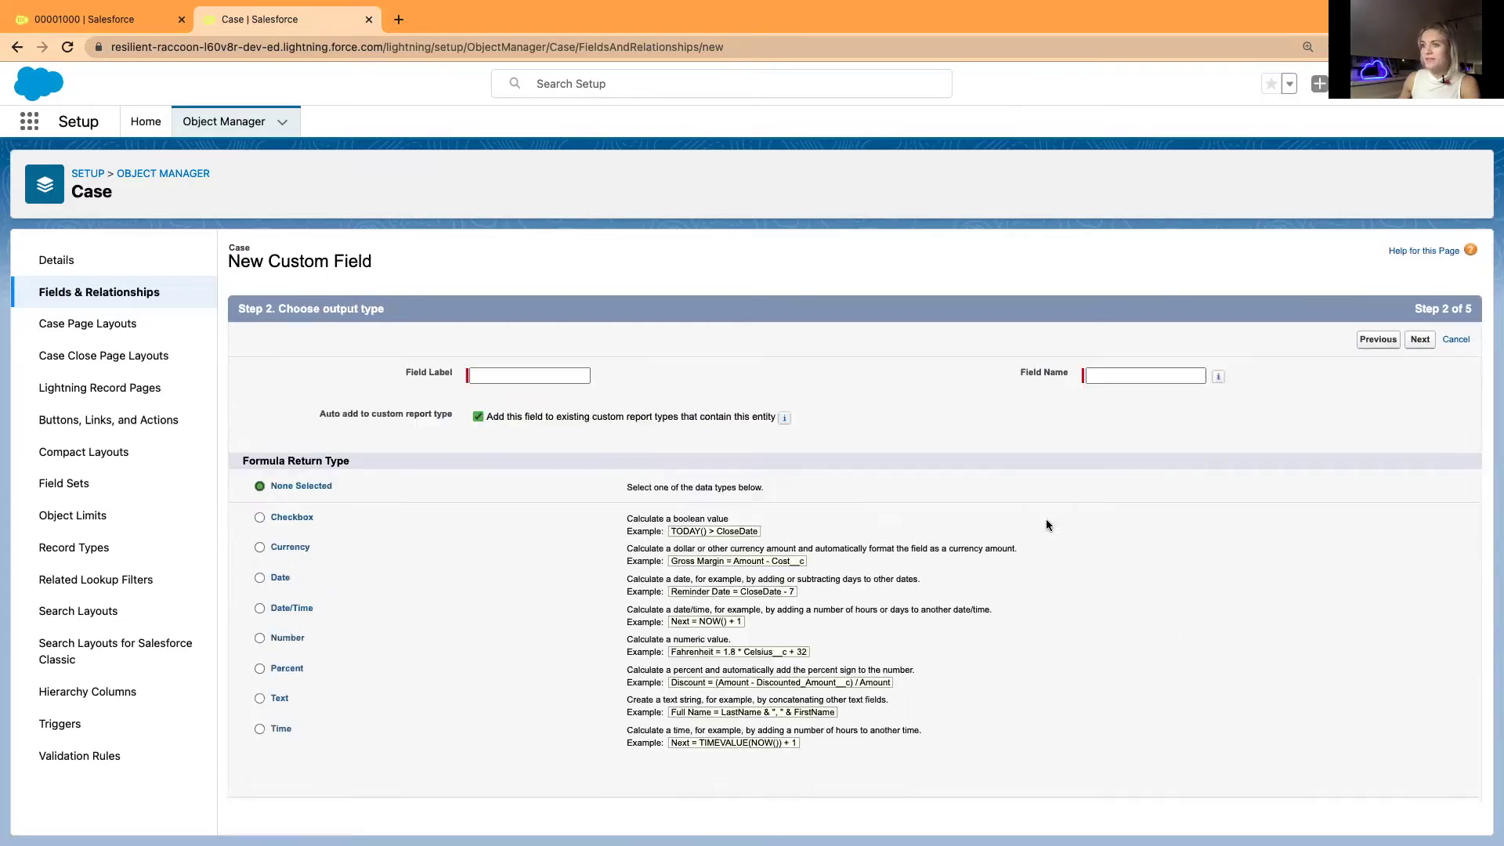
# Label the formula field Case Age Status with a Text return type
pyautogui.click(529, 379)
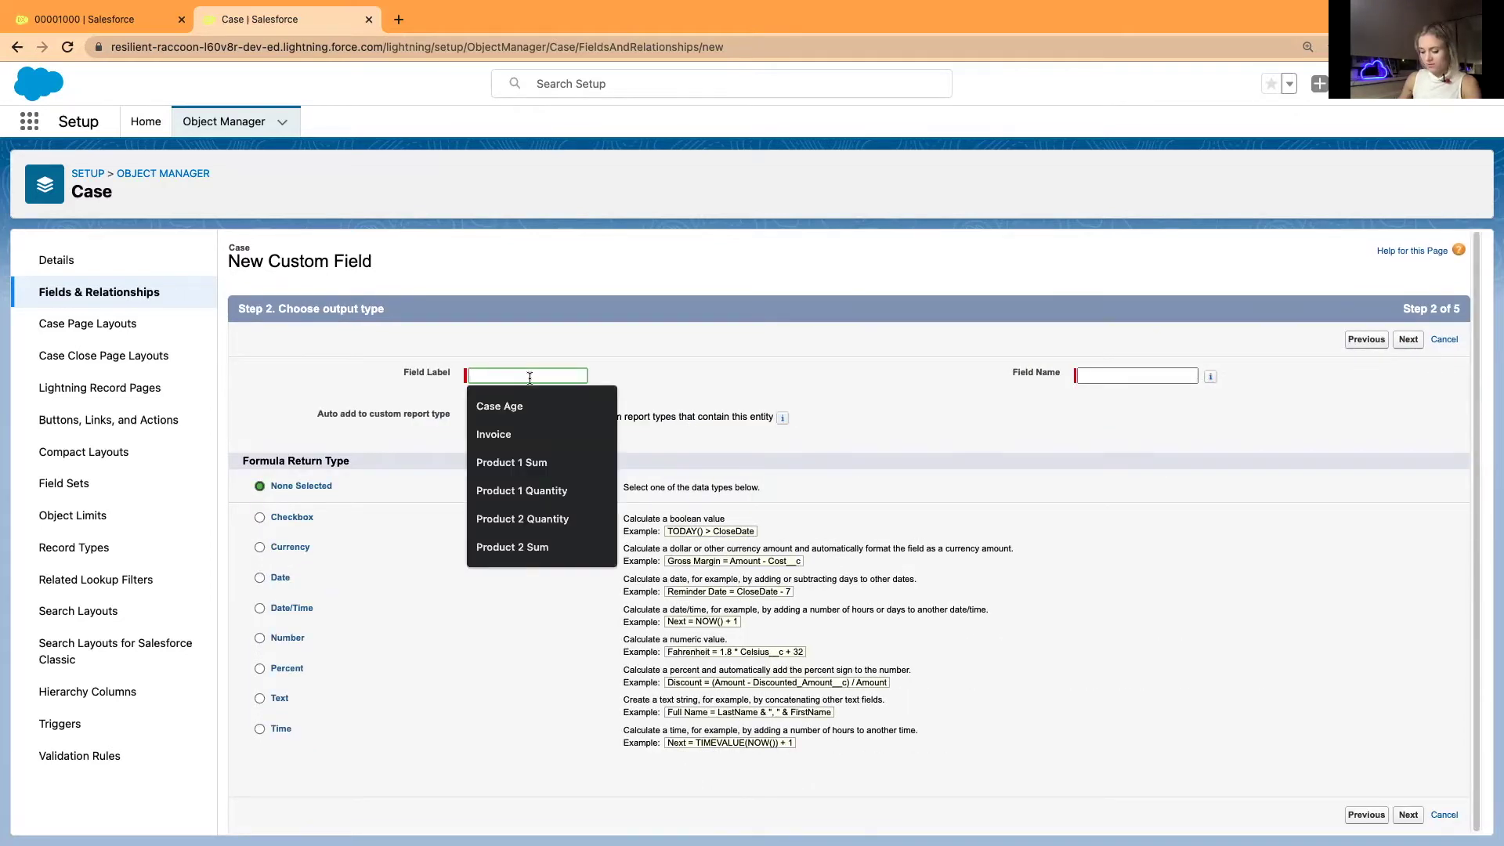
pyautogui.write('Case Age Status')
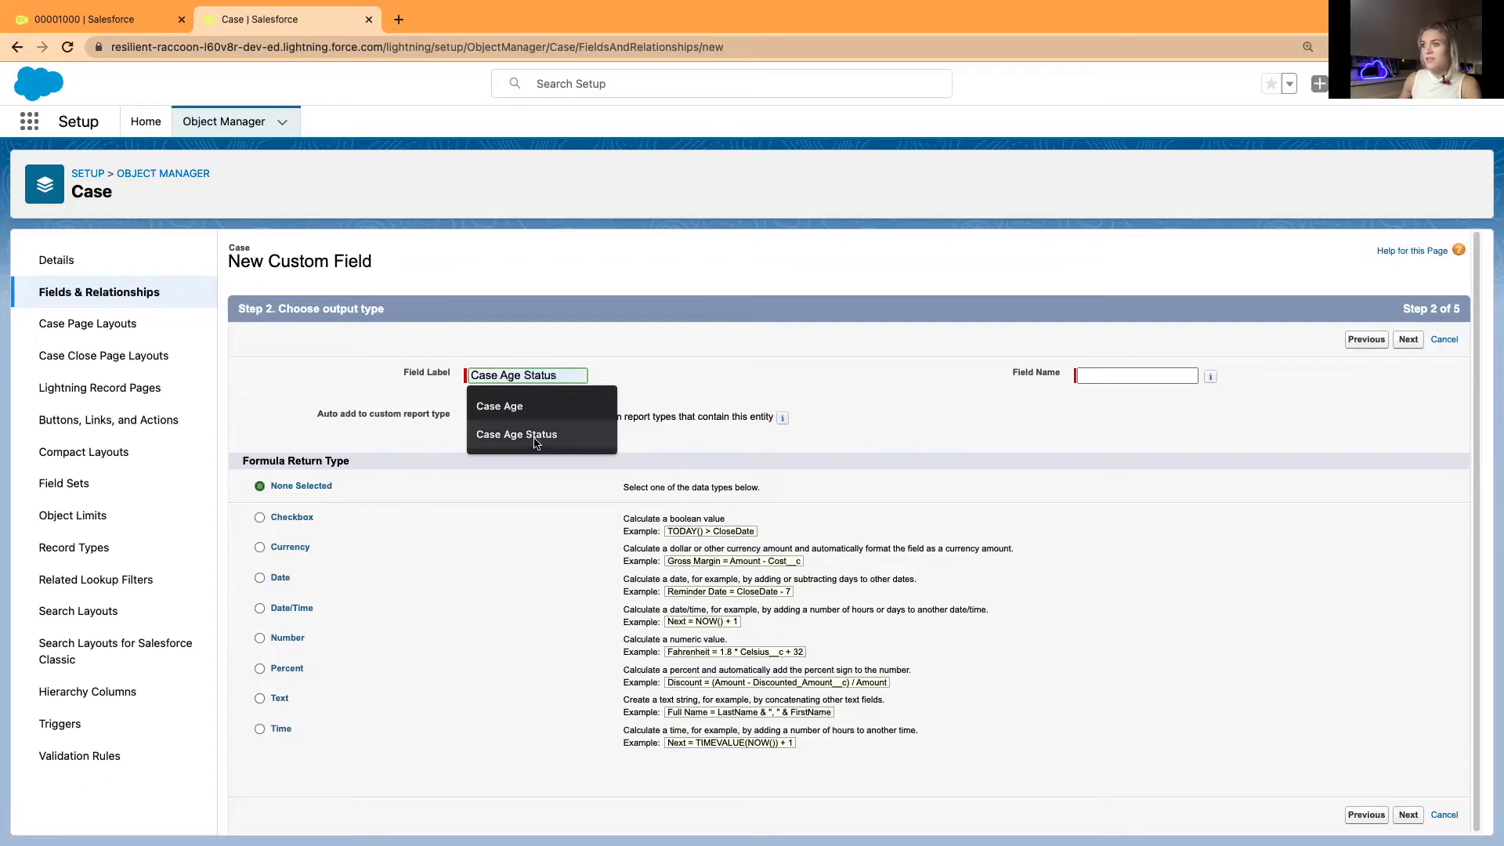
pyautogui.click(537, 435)
pyautogui.press('Tab')
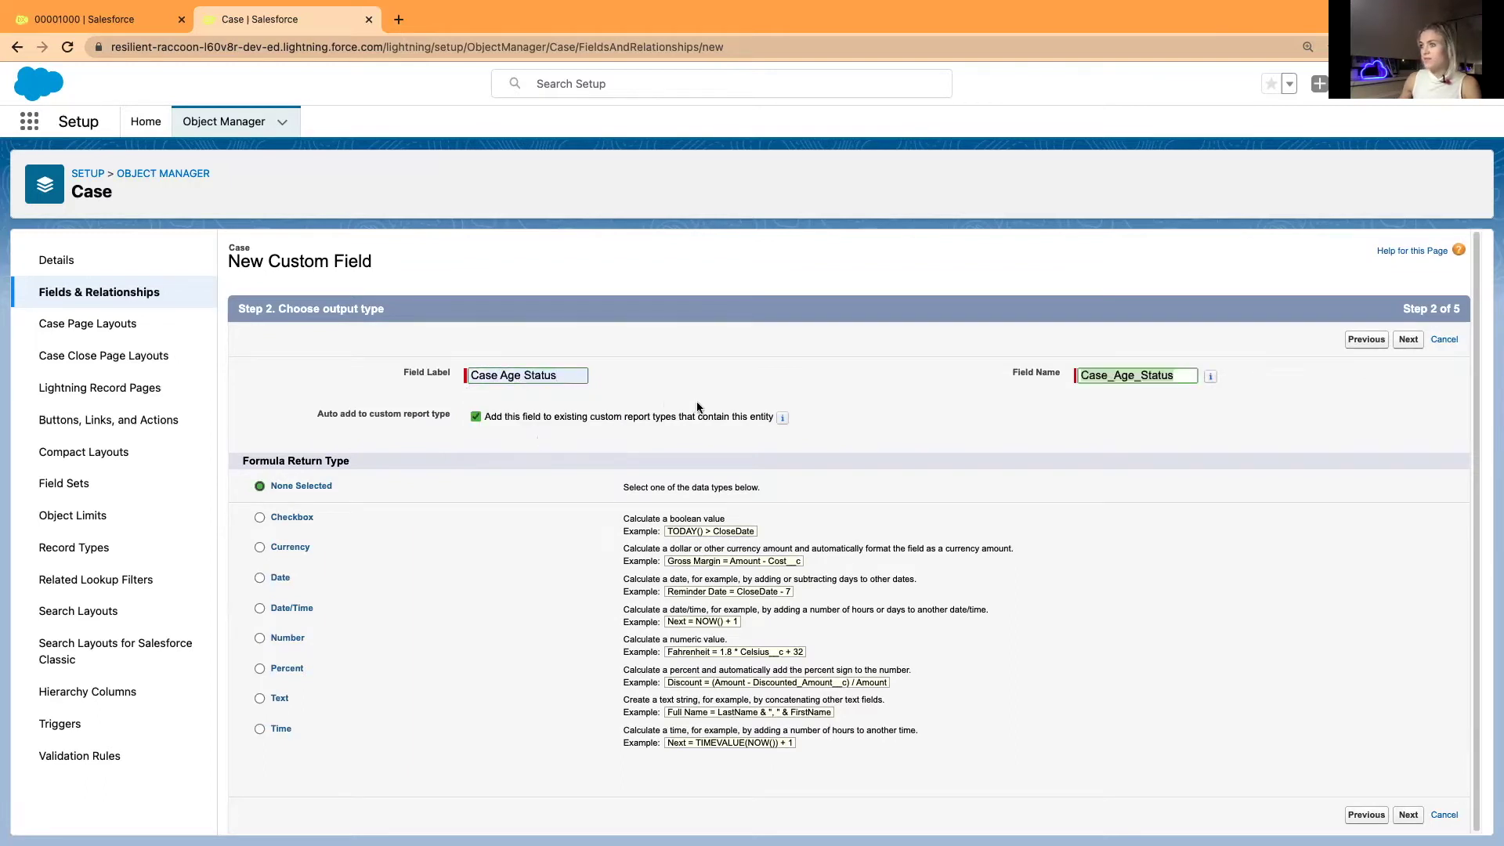
pyautogui.click(708, 391)
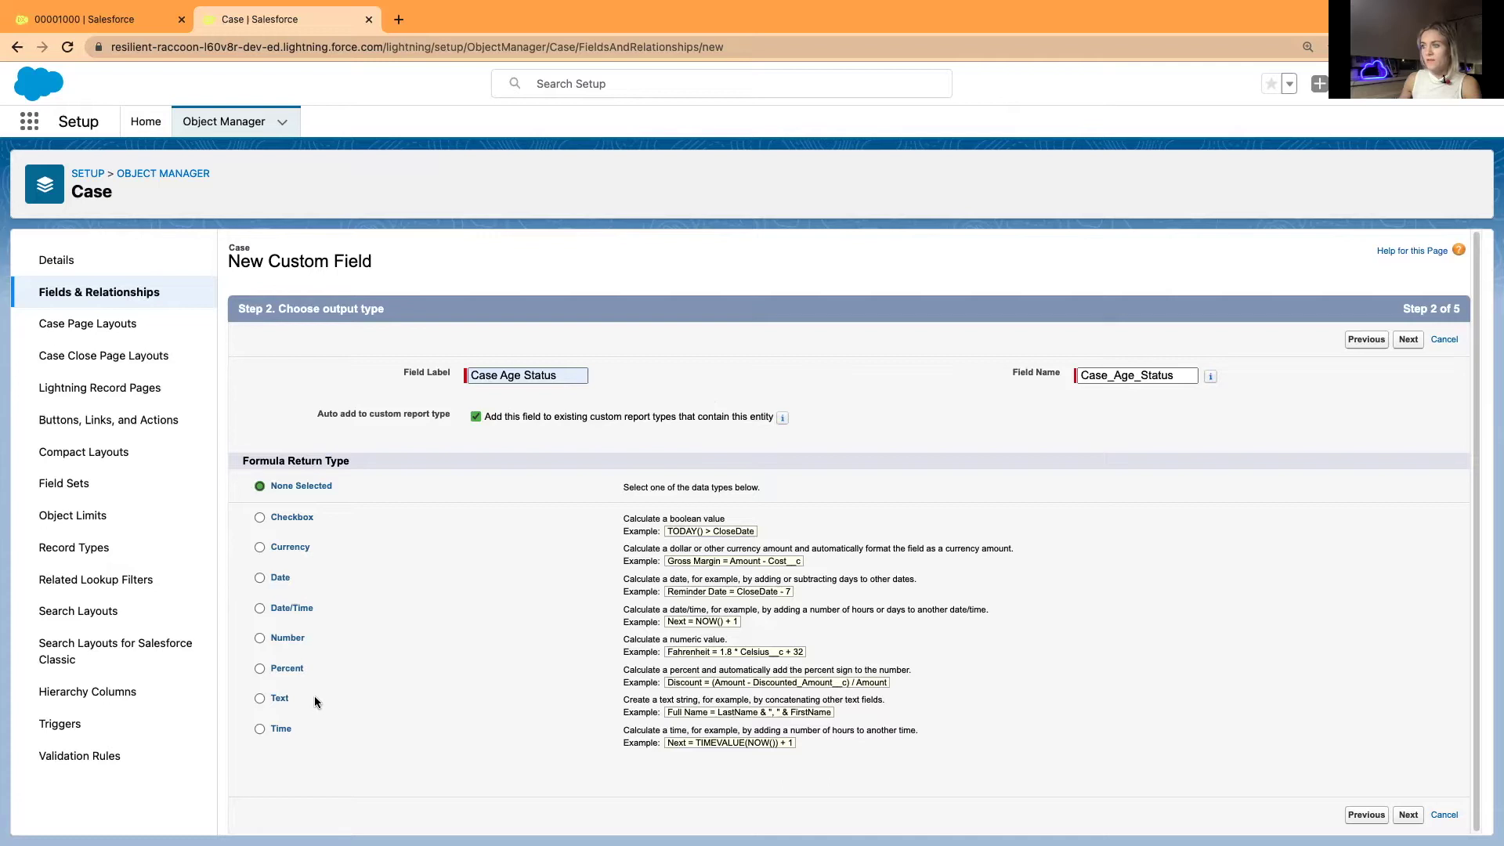
pyautogui.click(282, 700)
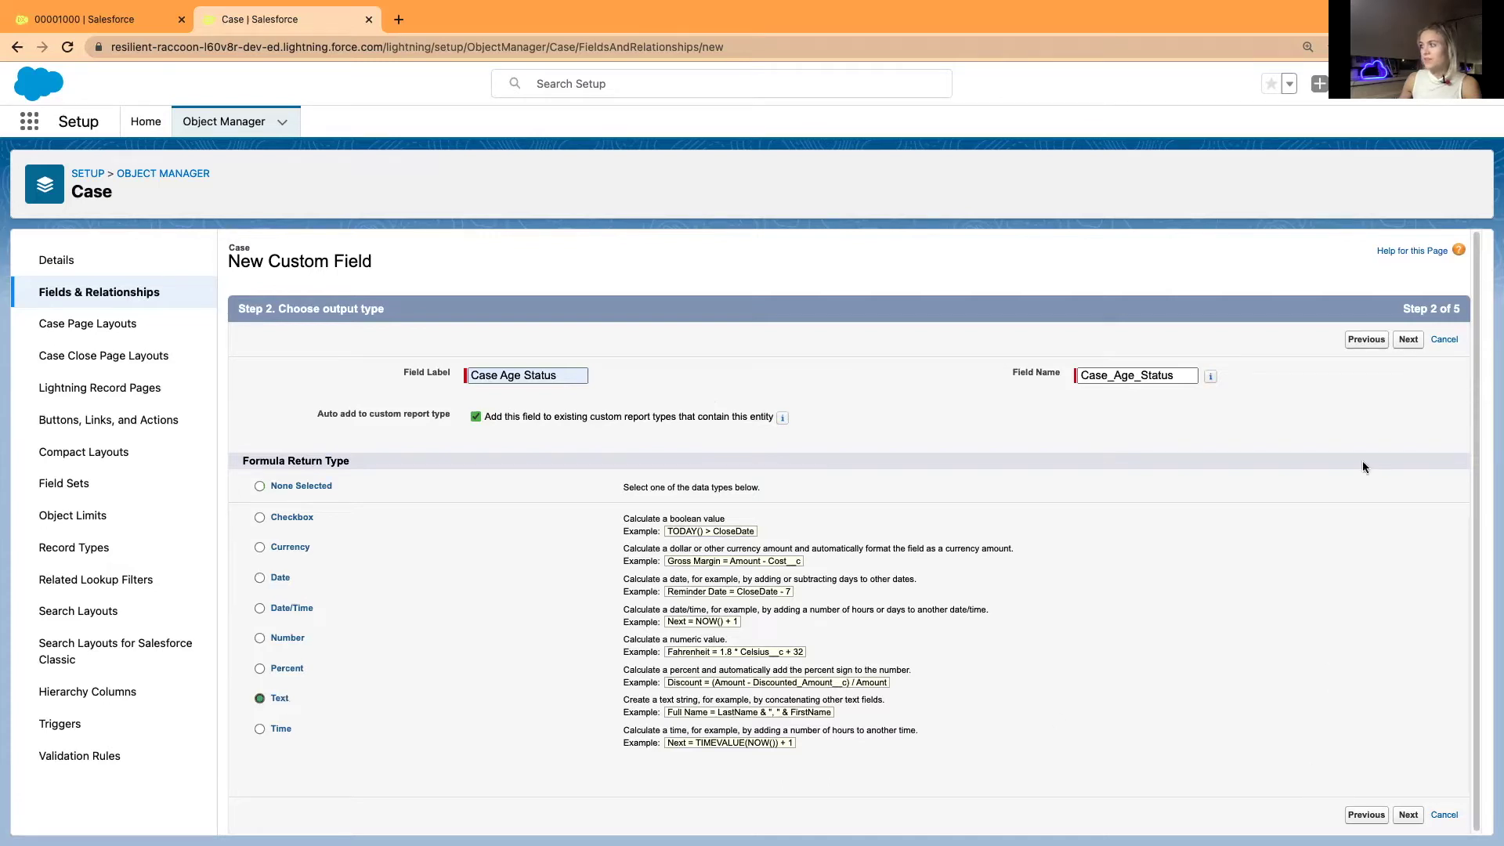
pyautogui.click(1407, 340)
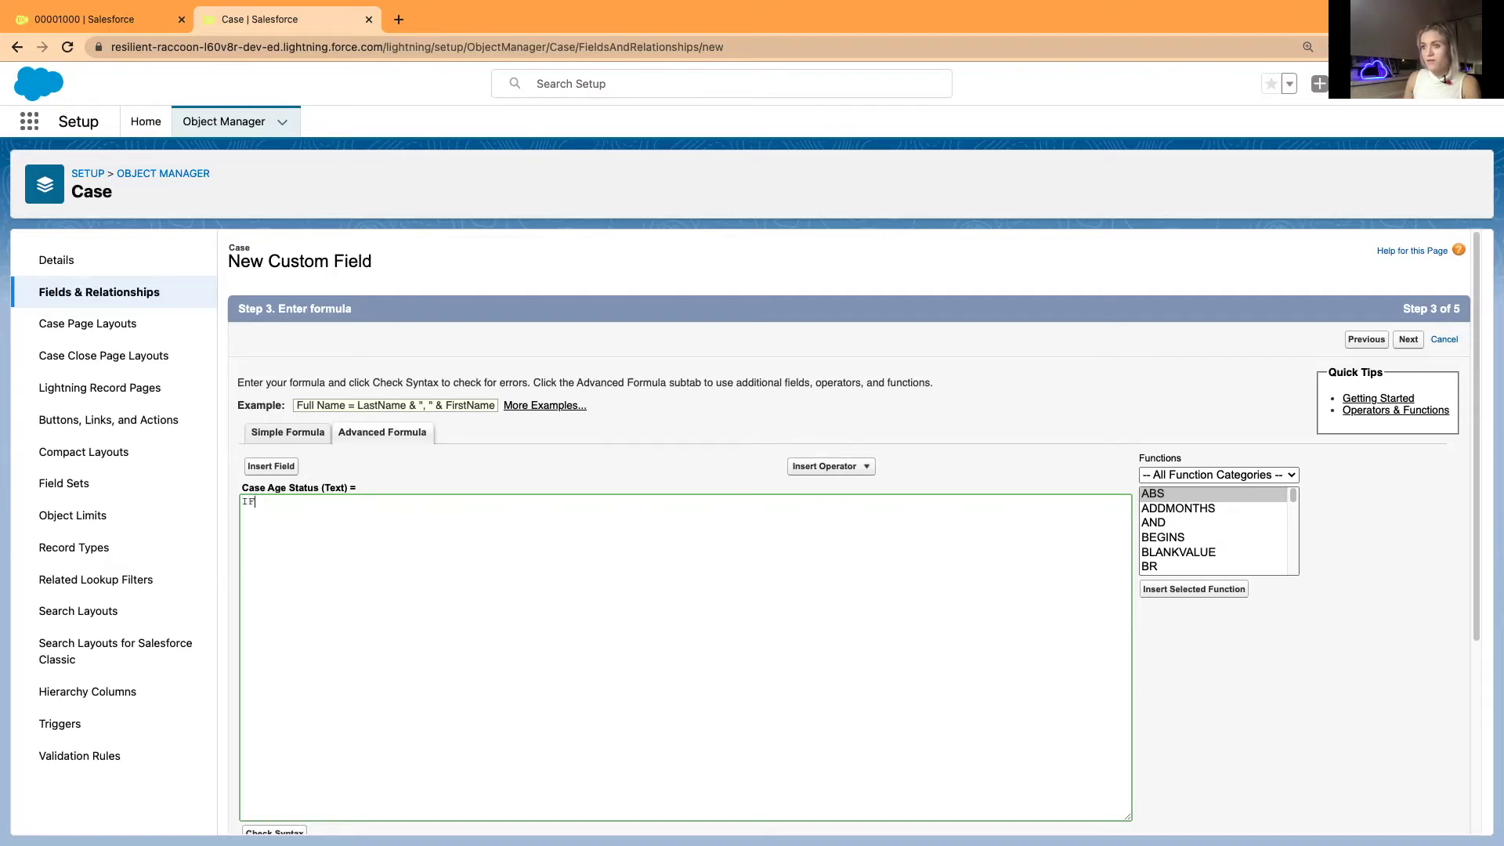
# Begin the formula as IF( Case_Age__c > 20, inserting Case Age from the field list
pyautogui.write('(')
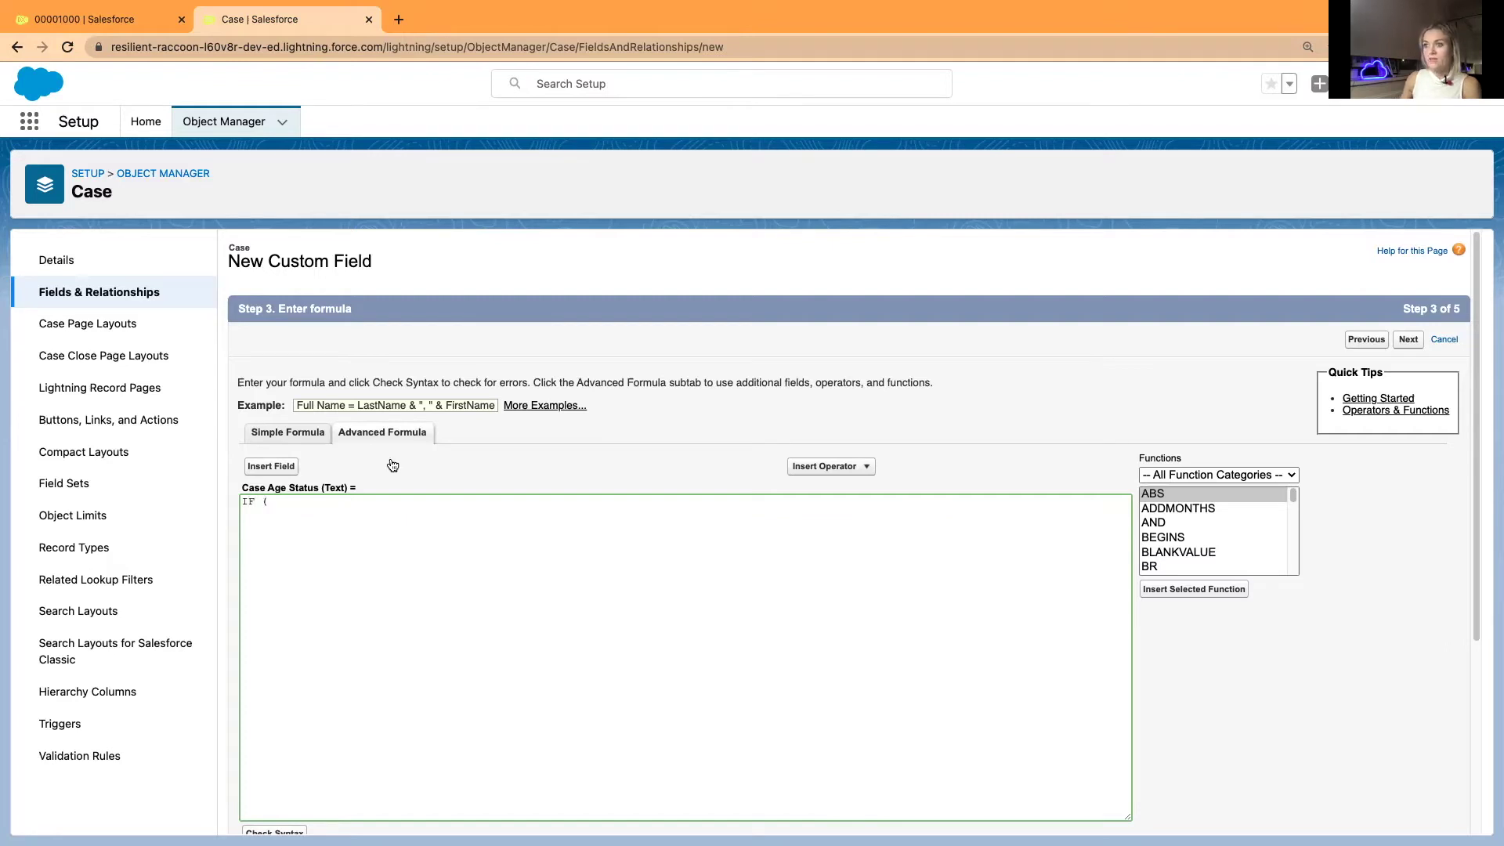
pyautogui.click(277, 467)
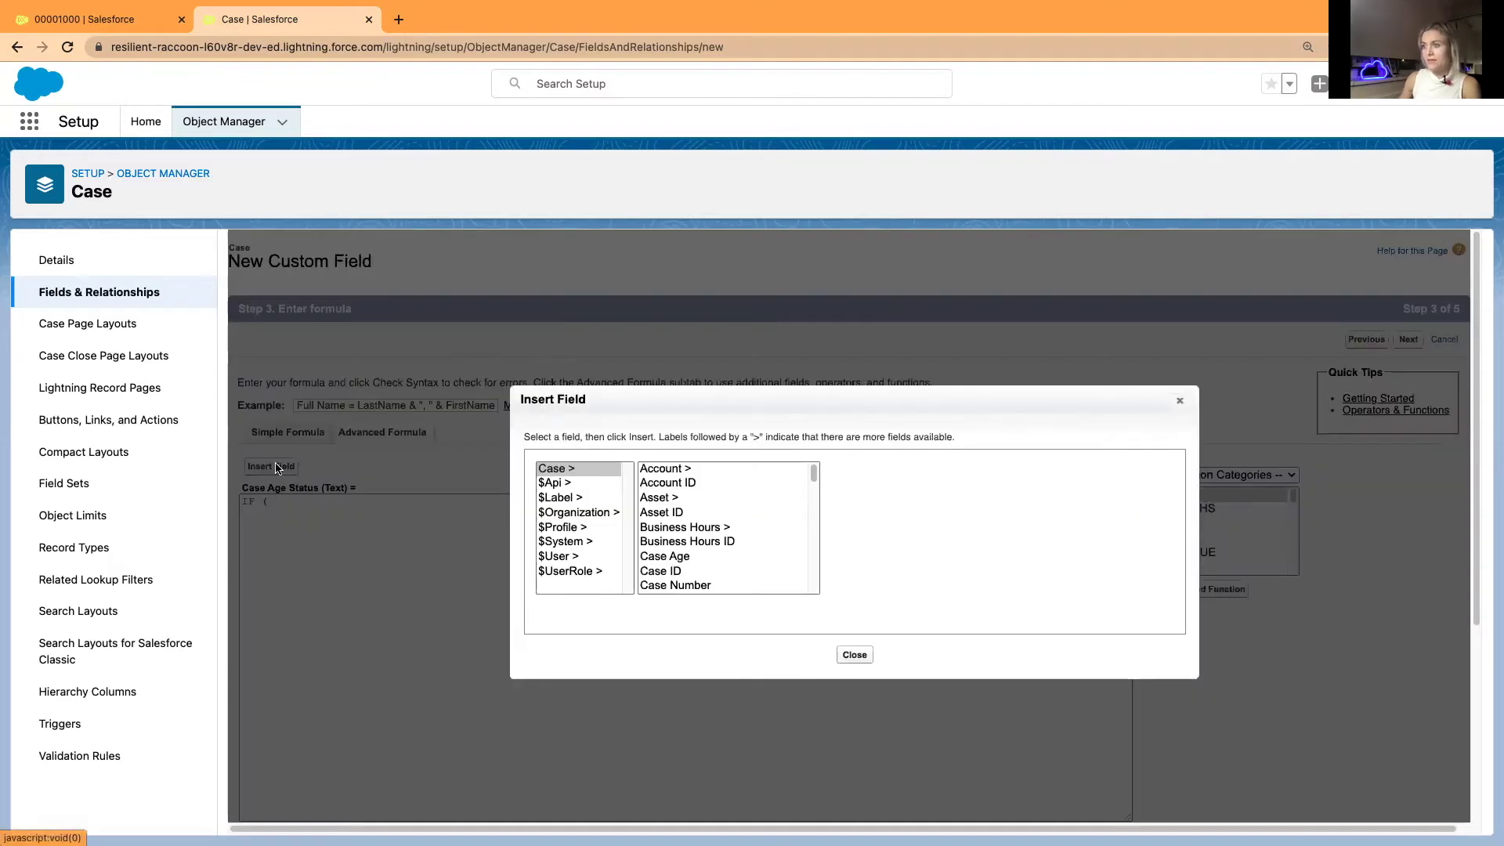
pyautogui.click(665, 556)
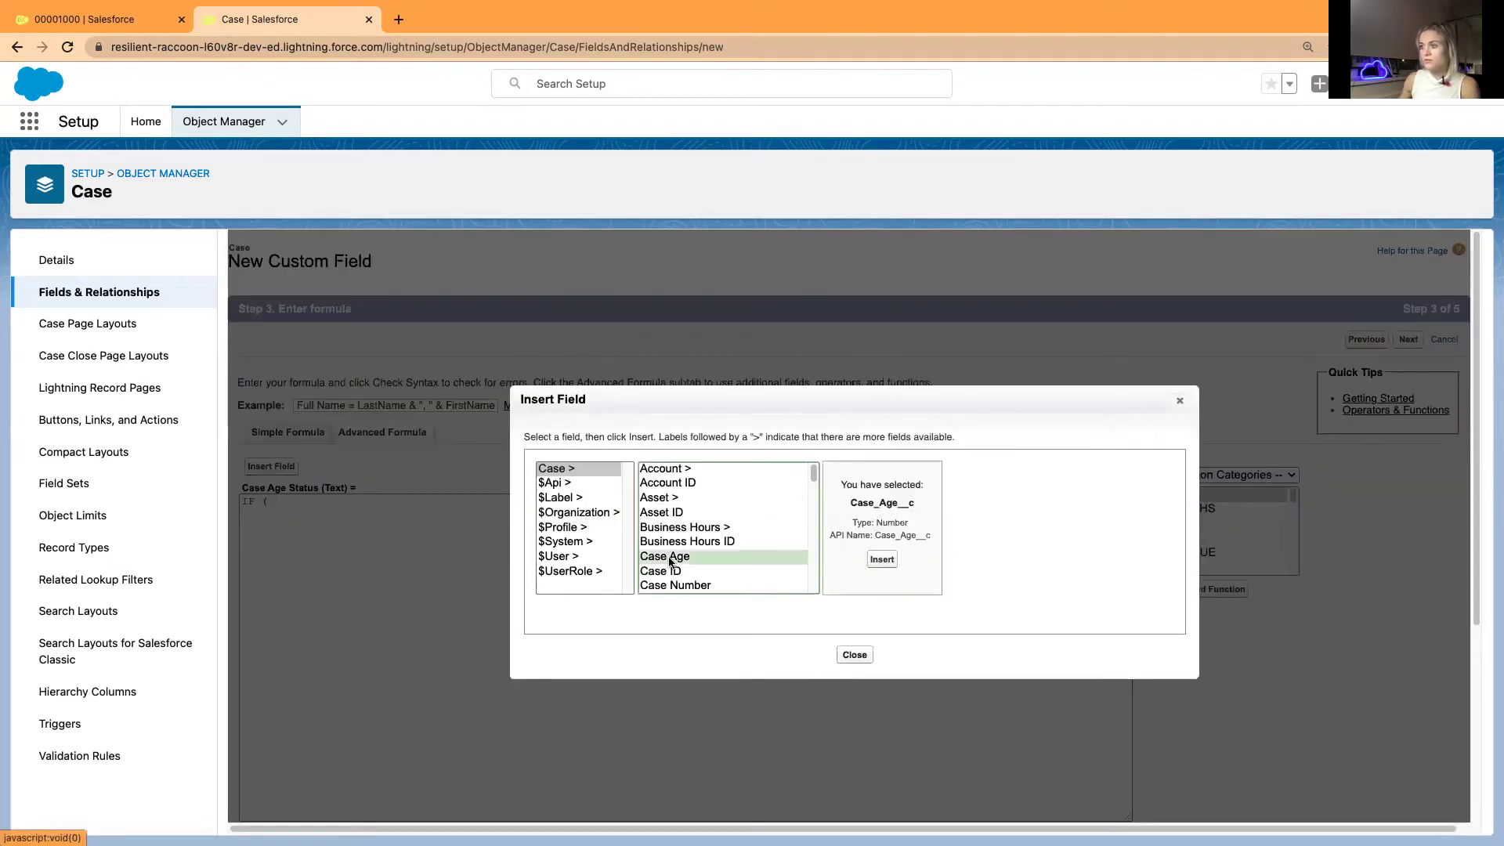
pyautogui.click(880, 566)
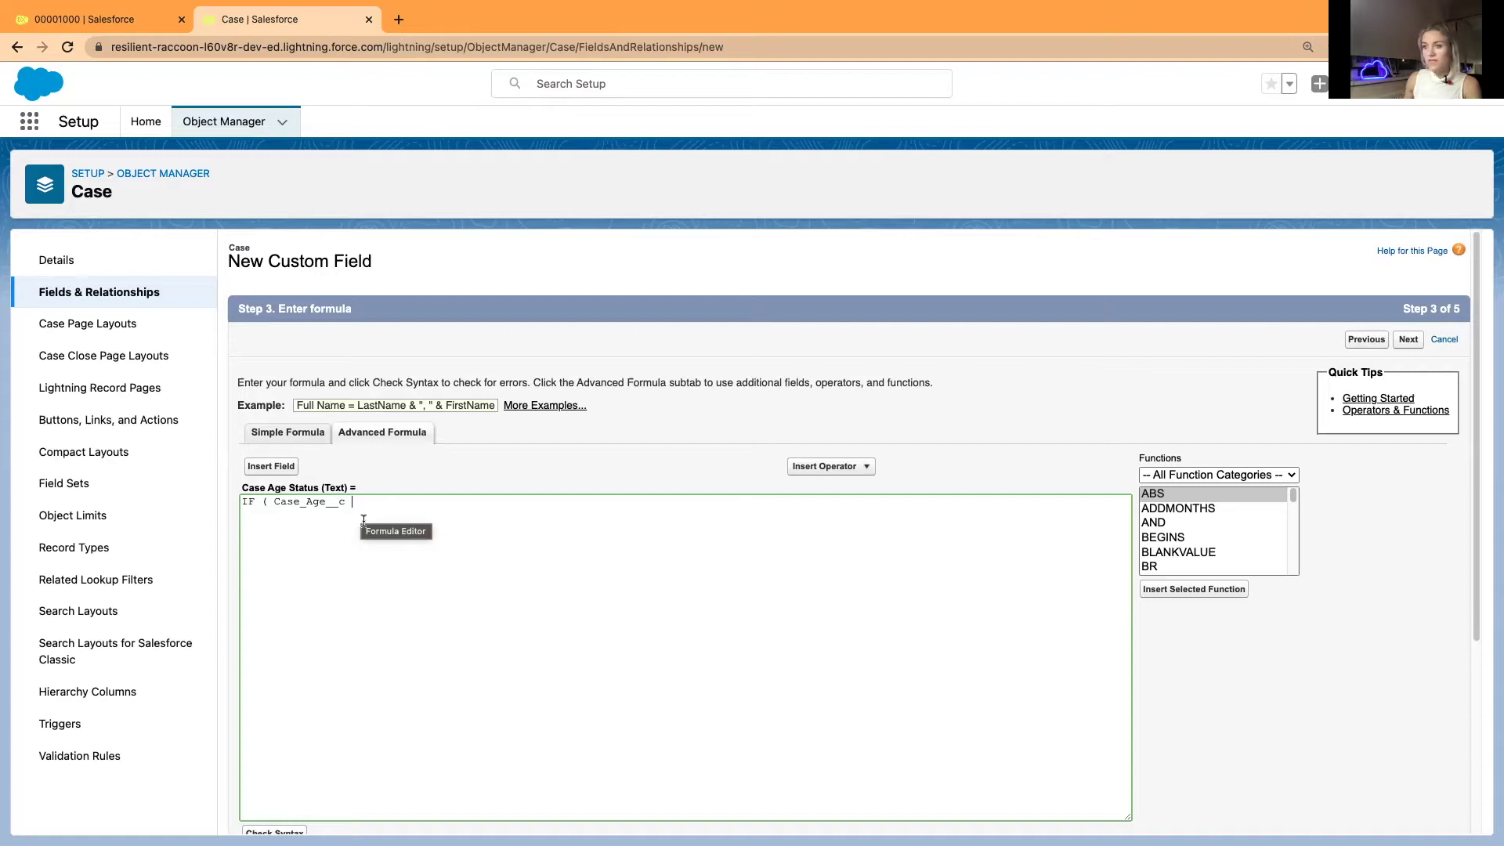
pyautogui.write('> ')
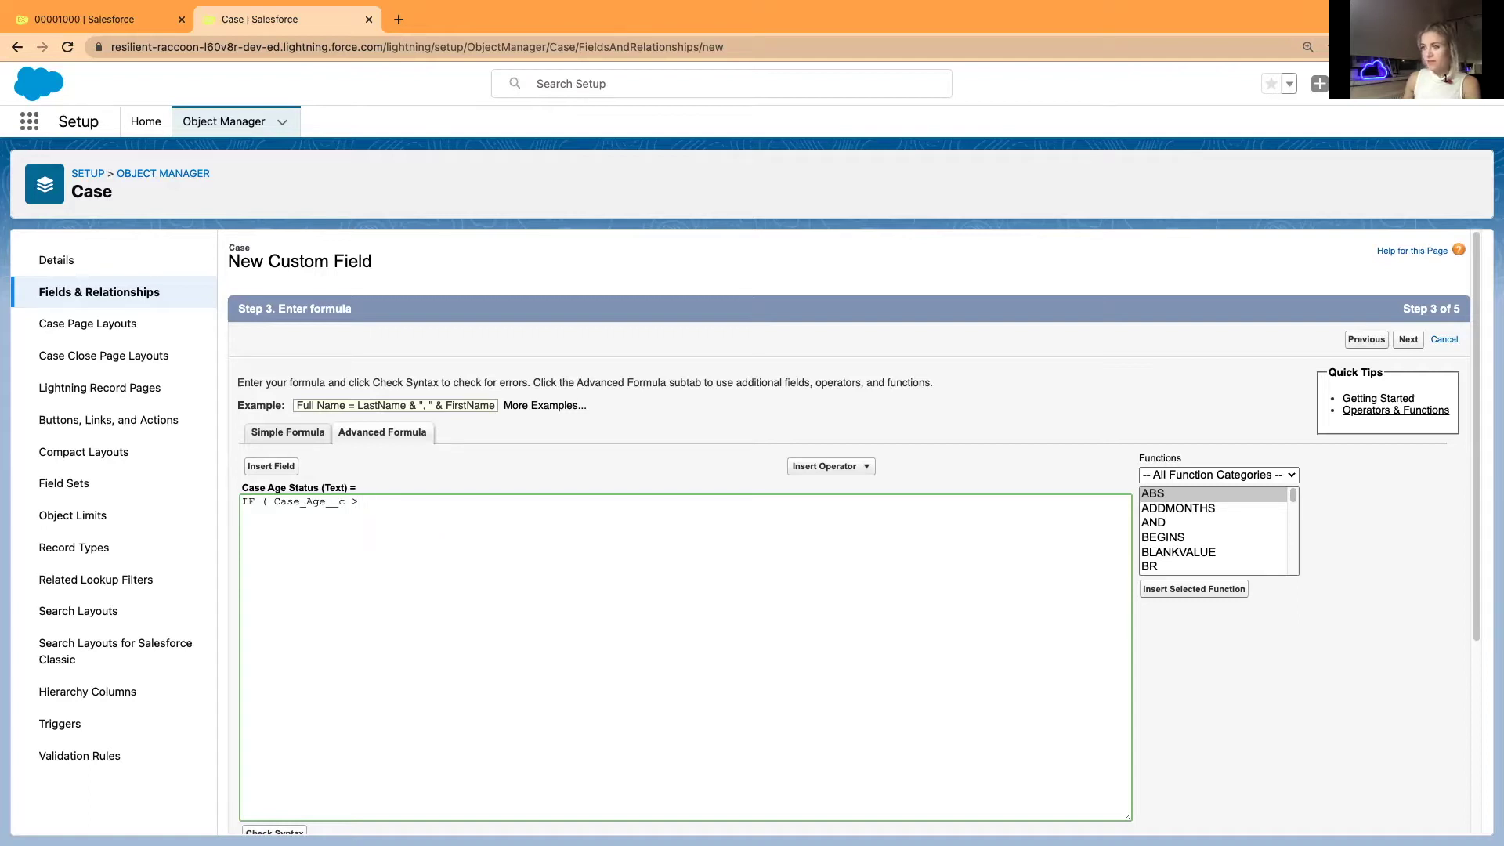
pyautogui.write('20,')
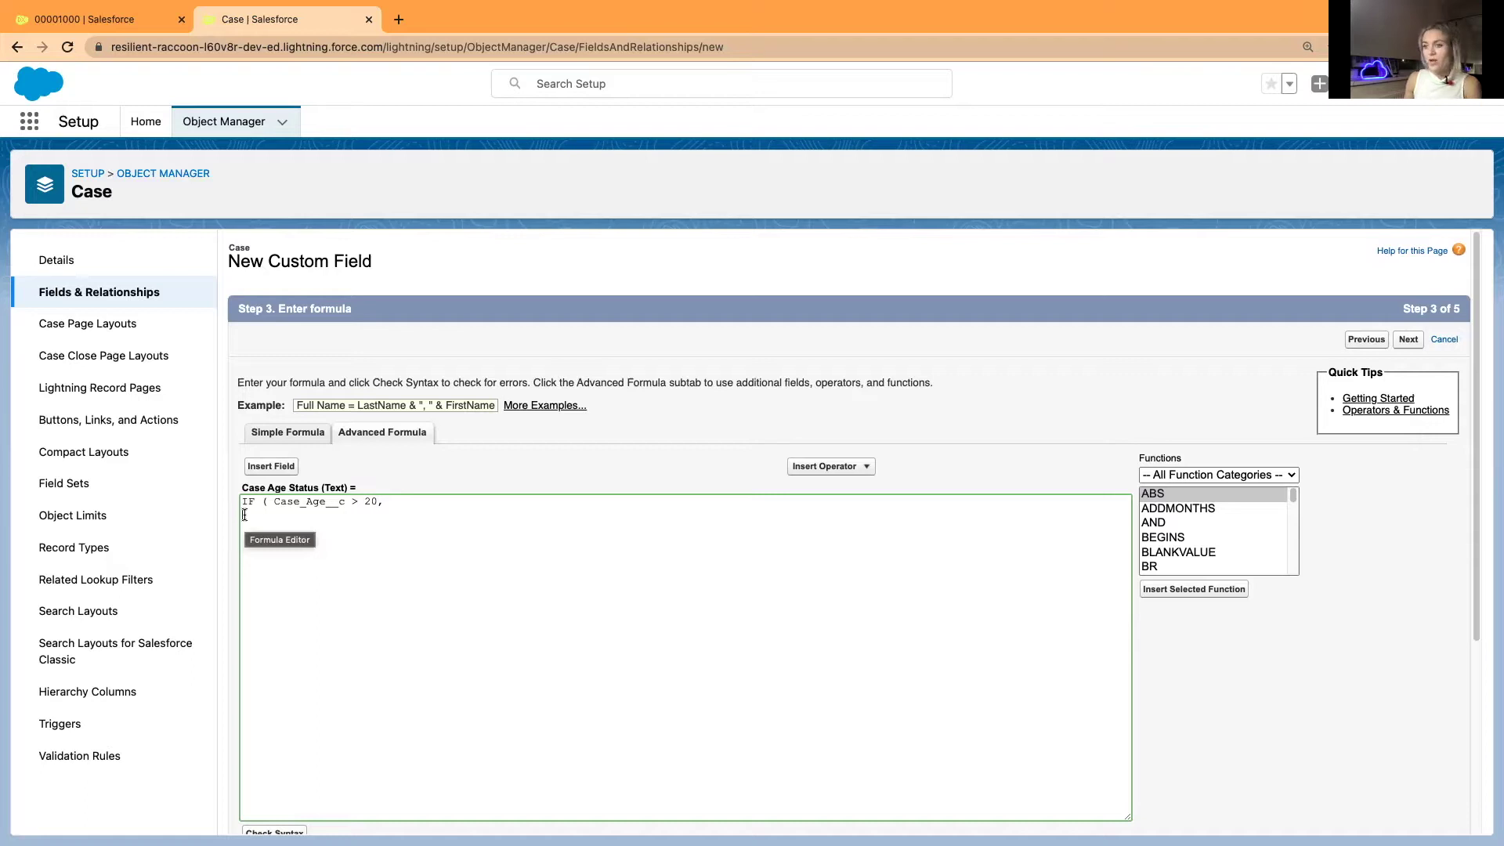
# Add IMAGE("/img/samples/color_red.gif","red",30,30) for over 20, then begin IF(Case_Age__c > 10,
pyautogui.write('IMAGE("/img/samples/color_red.gif",')
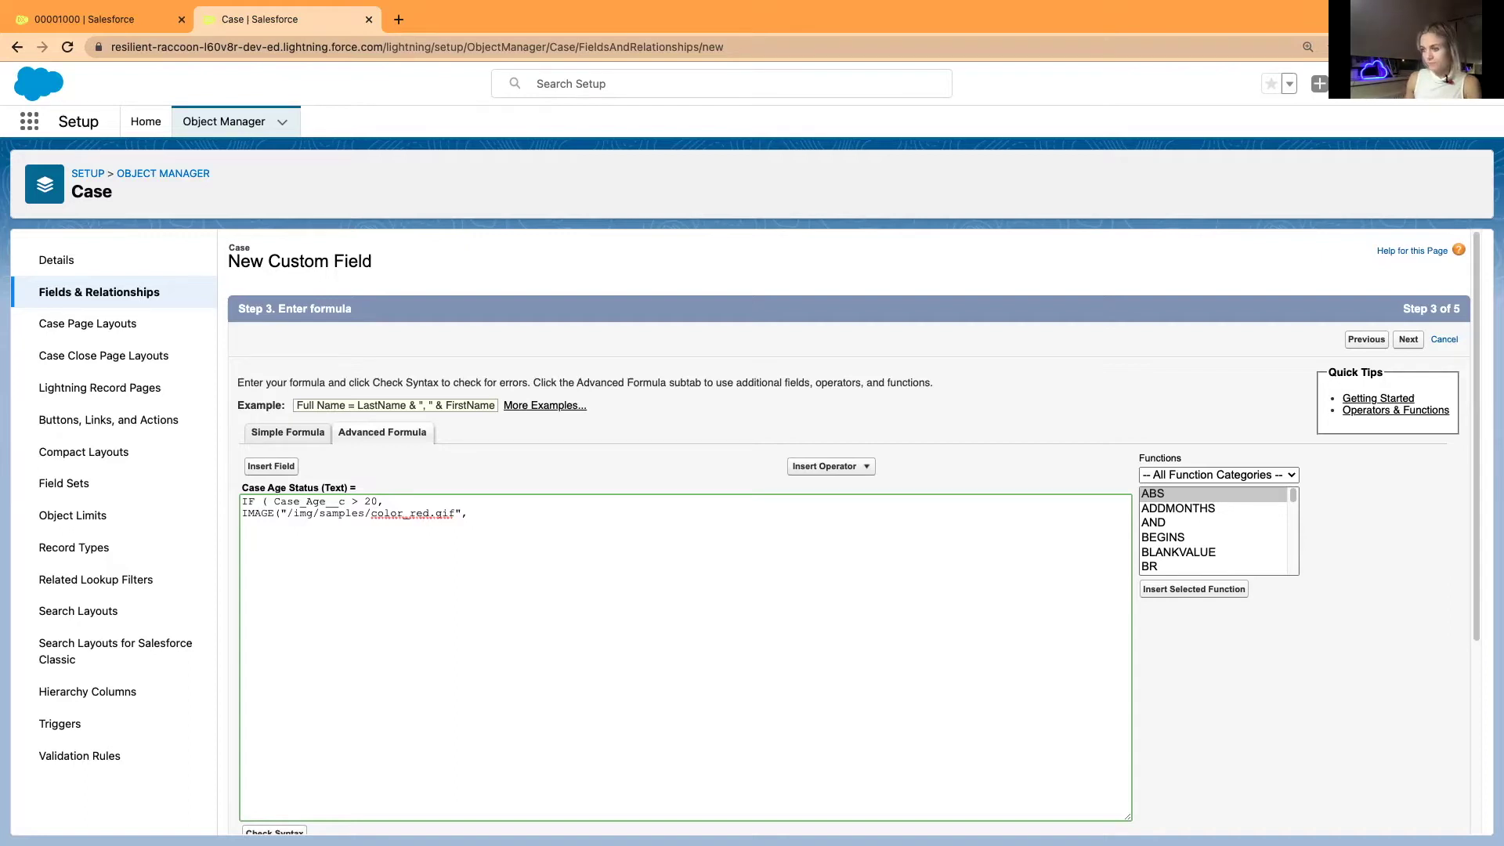
pyautogui.write('"red", 30, 30),')
pyautogui.press('Return')
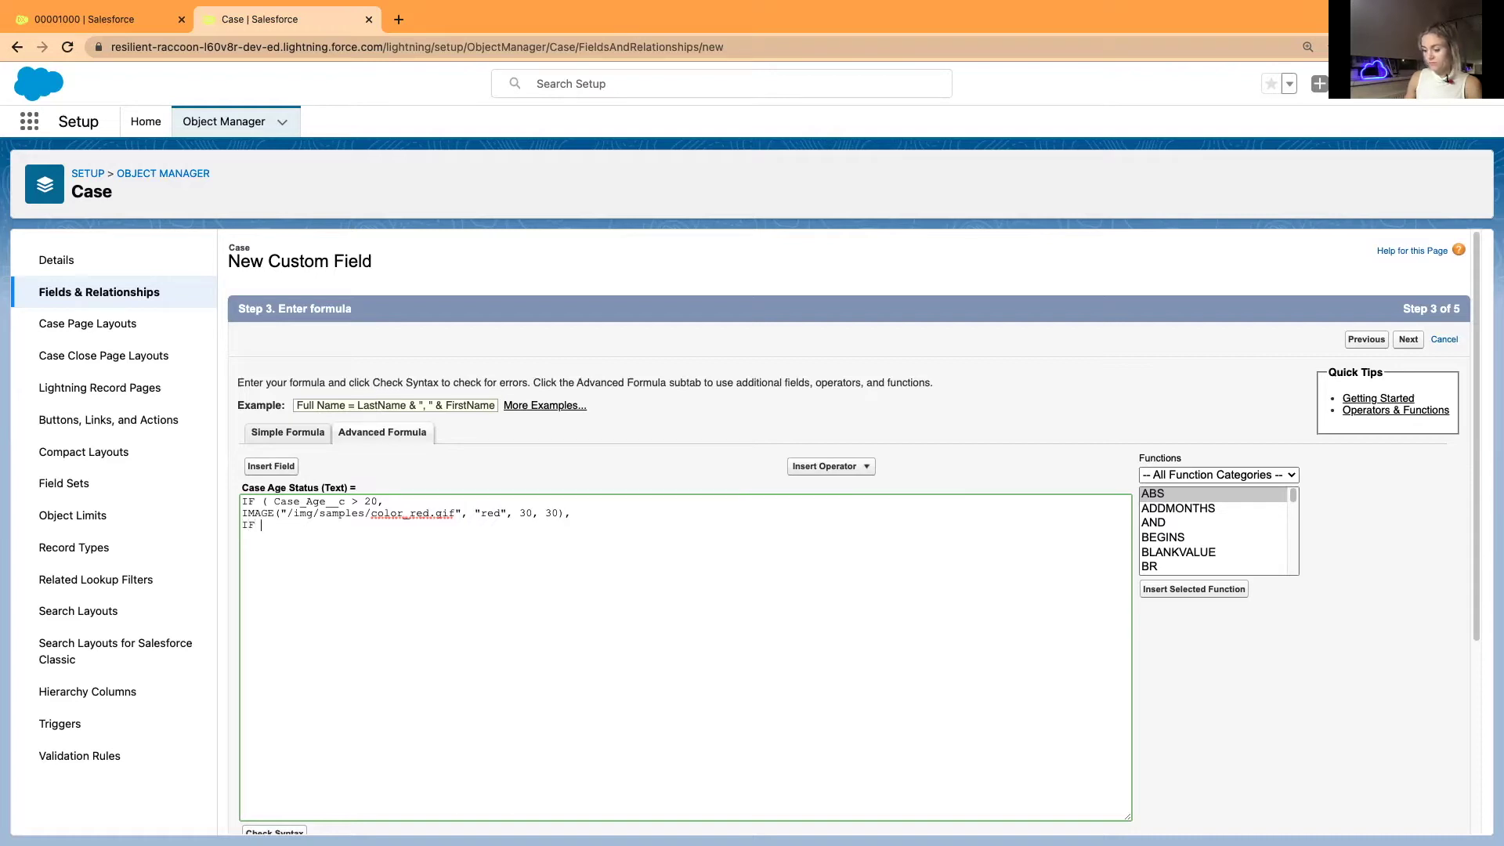
pyautogui.write('ase_Age__c > 10,')
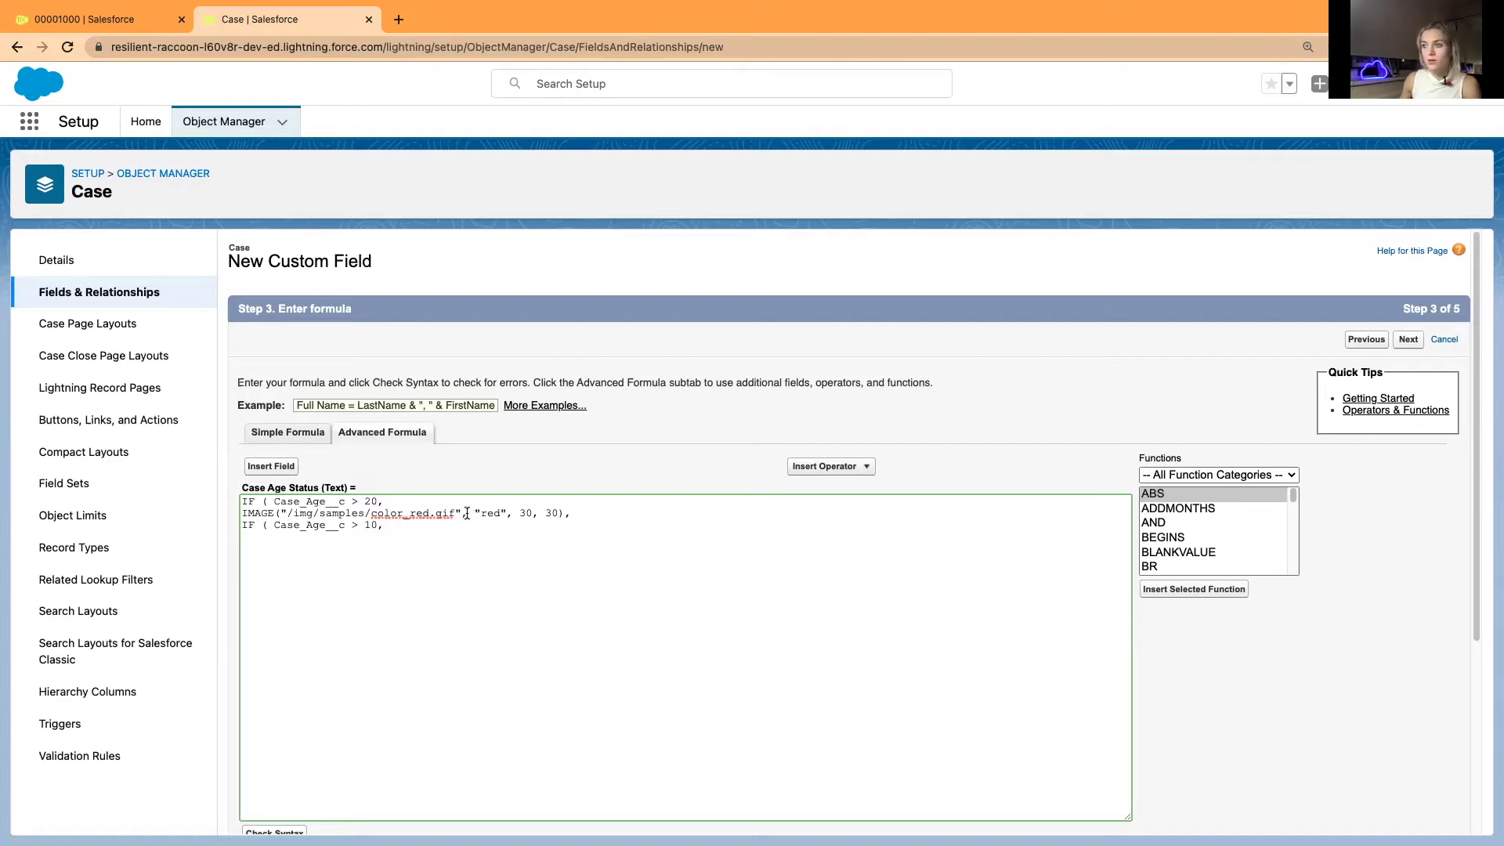
# Add a line with IMAGE using color_yellow.gif, "yellow", 30, 30 for ages over 10
pyautogui.moveTo(462, 513); pyautogui.dragTo(281, 514)
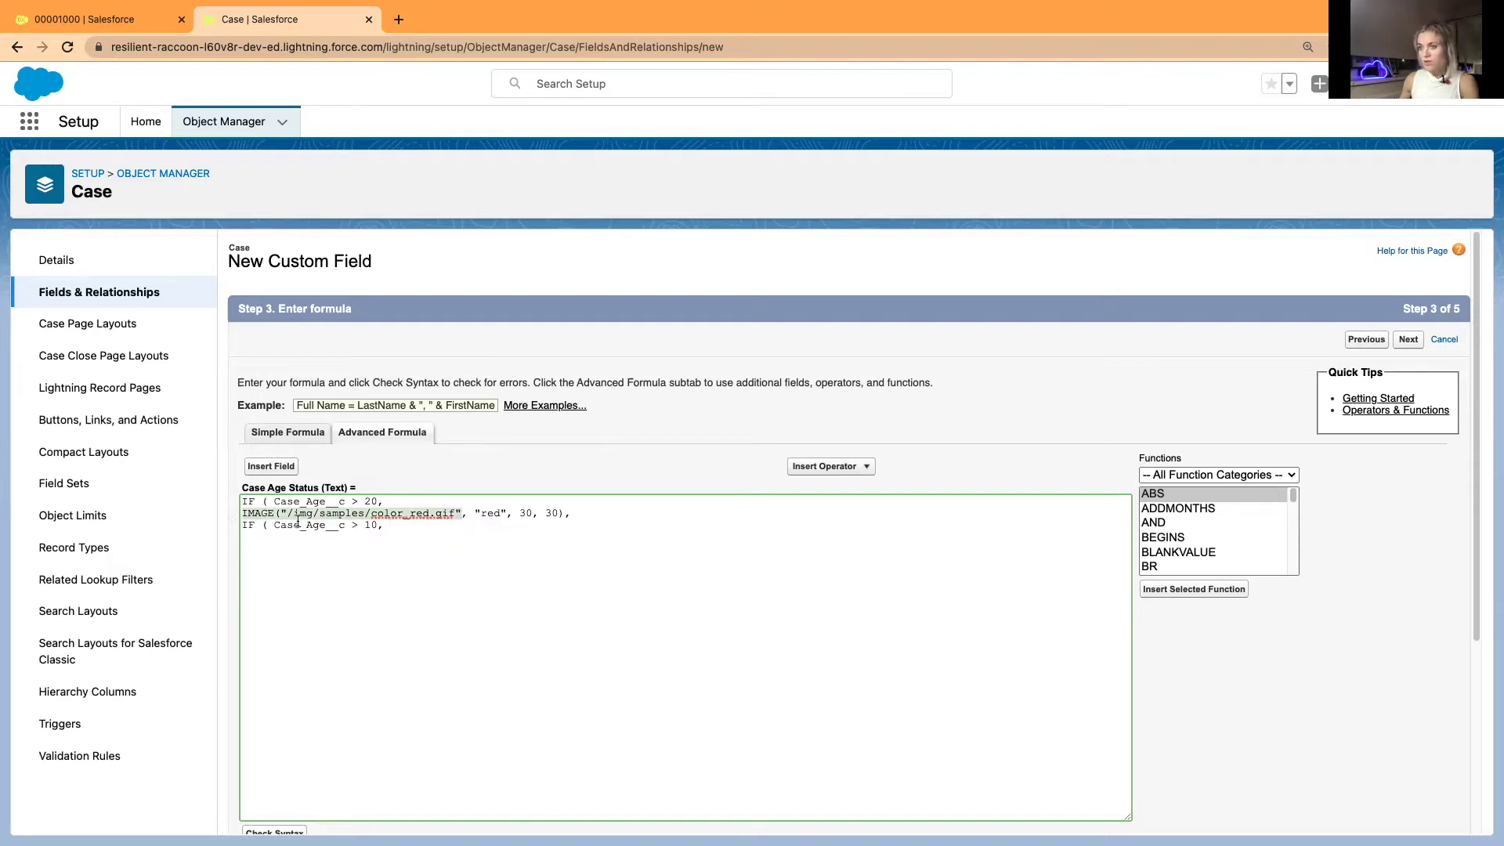
pyautogui.click(415, 530)
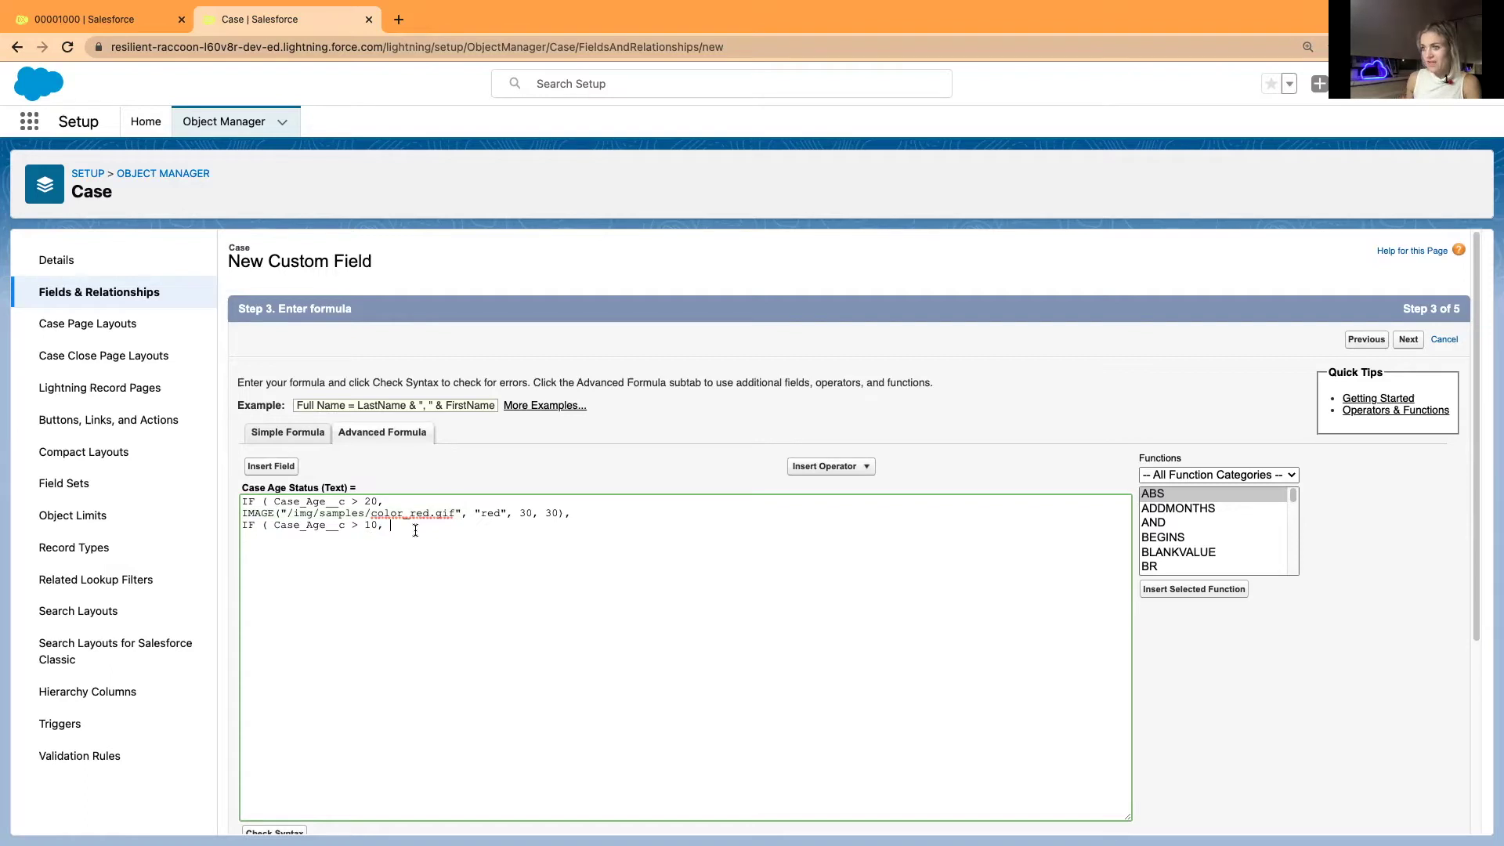
pyautogui.write('IMAGE("/img/samples/color_red.gif"')
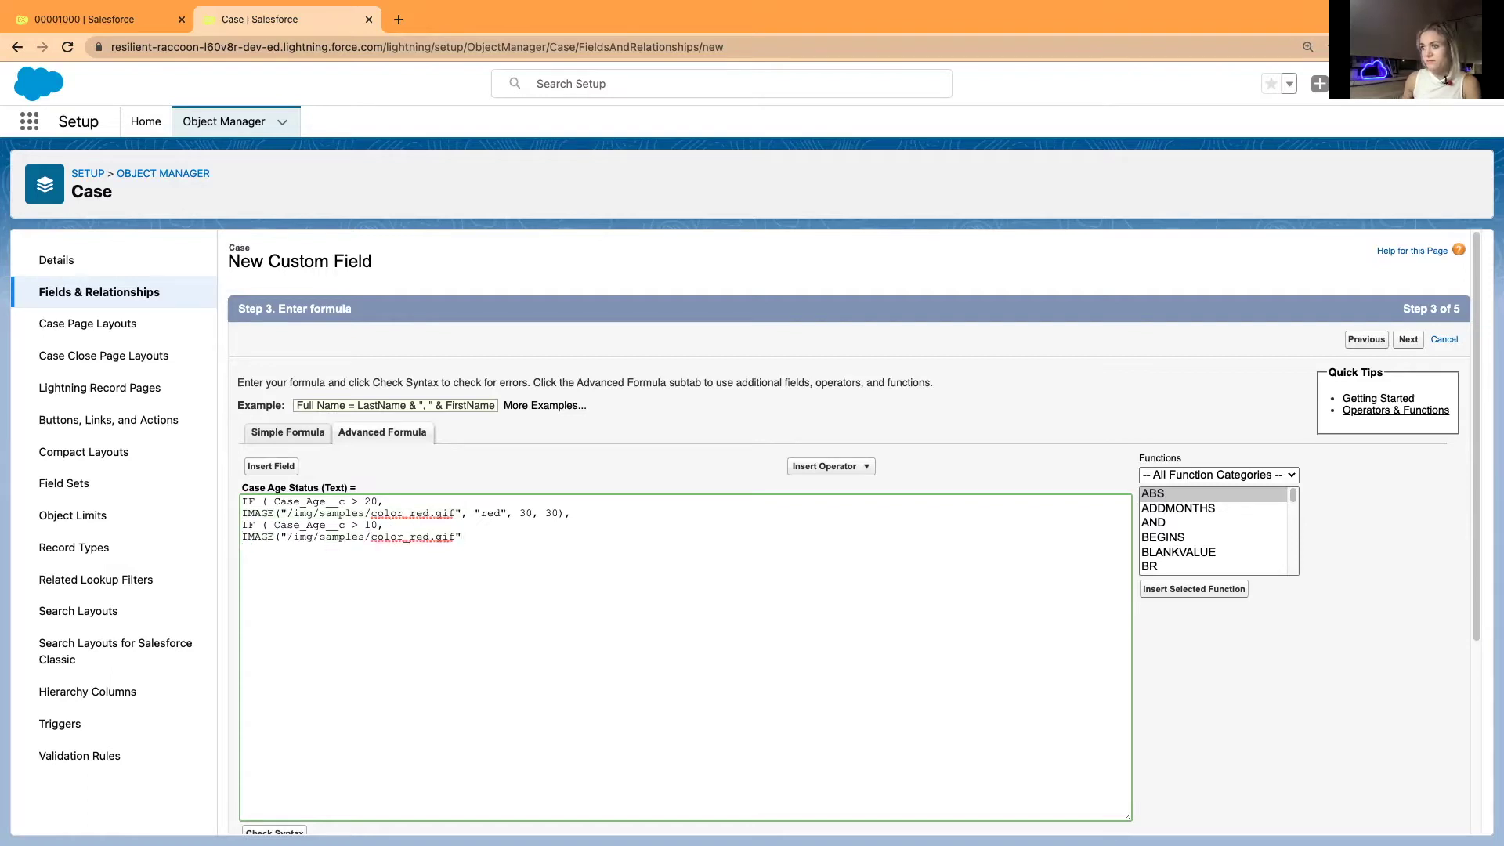
pyautogui.click(431, 536)
pyautogui.press('BackSpace')
pyautogui.press('BackSpace')
pyautogui.press('BackSpace')
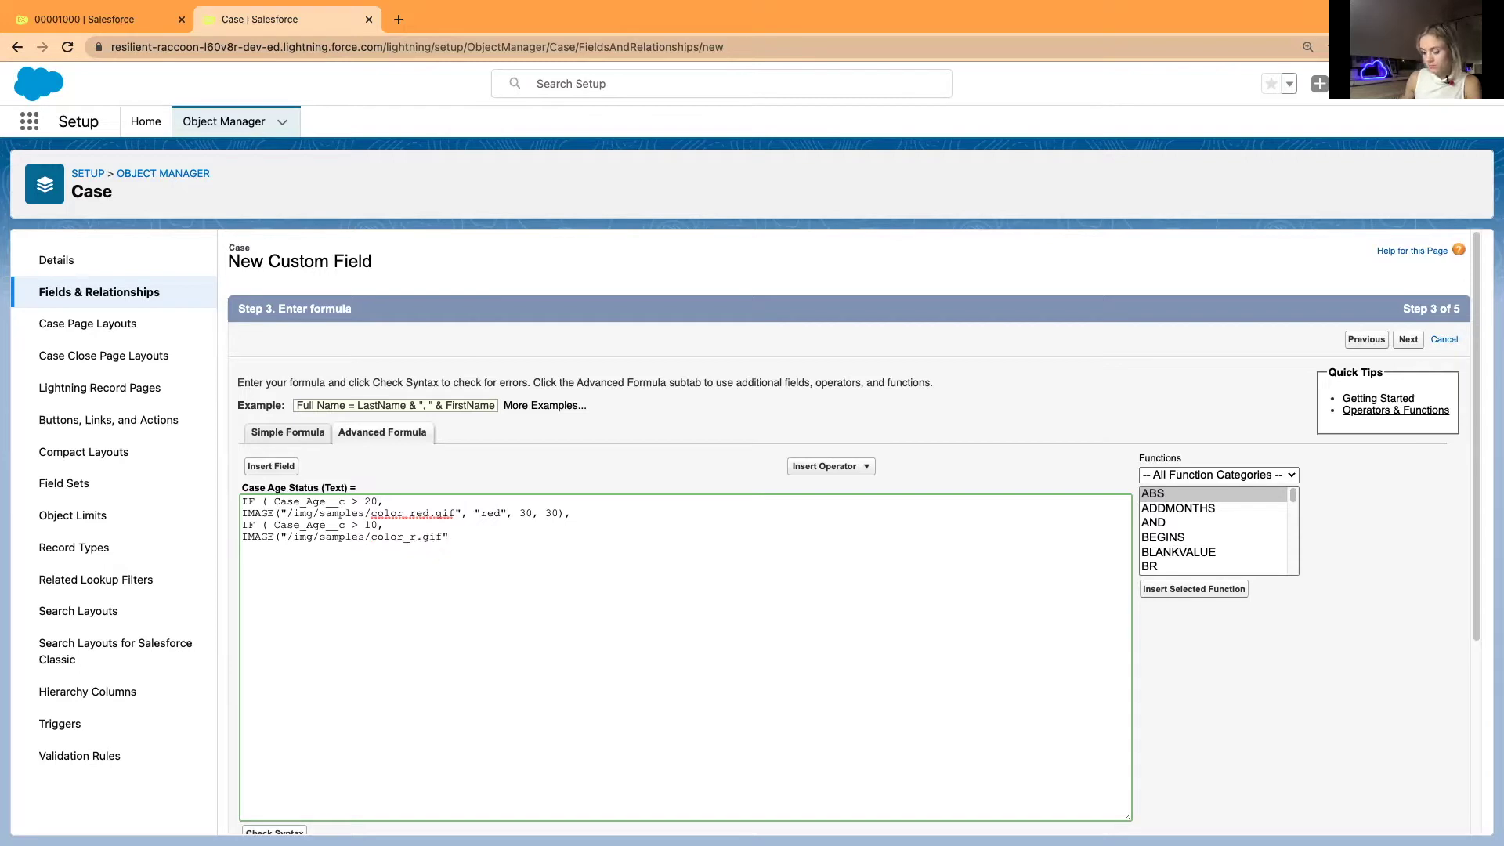
pyautogui.write('yellow')
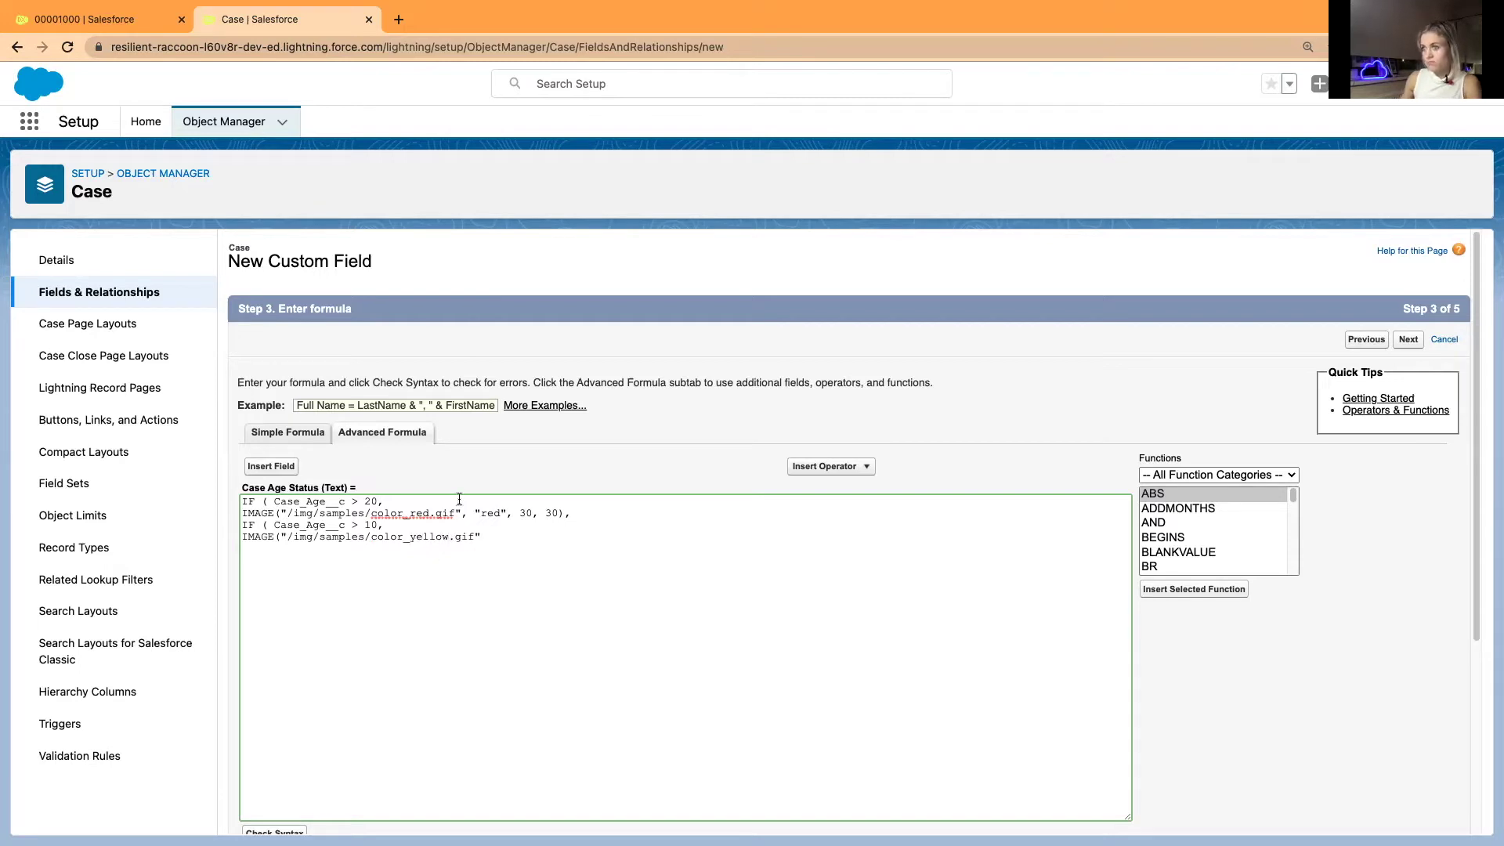
pyautogui.click(485, 539)
pyautogui.write(',')
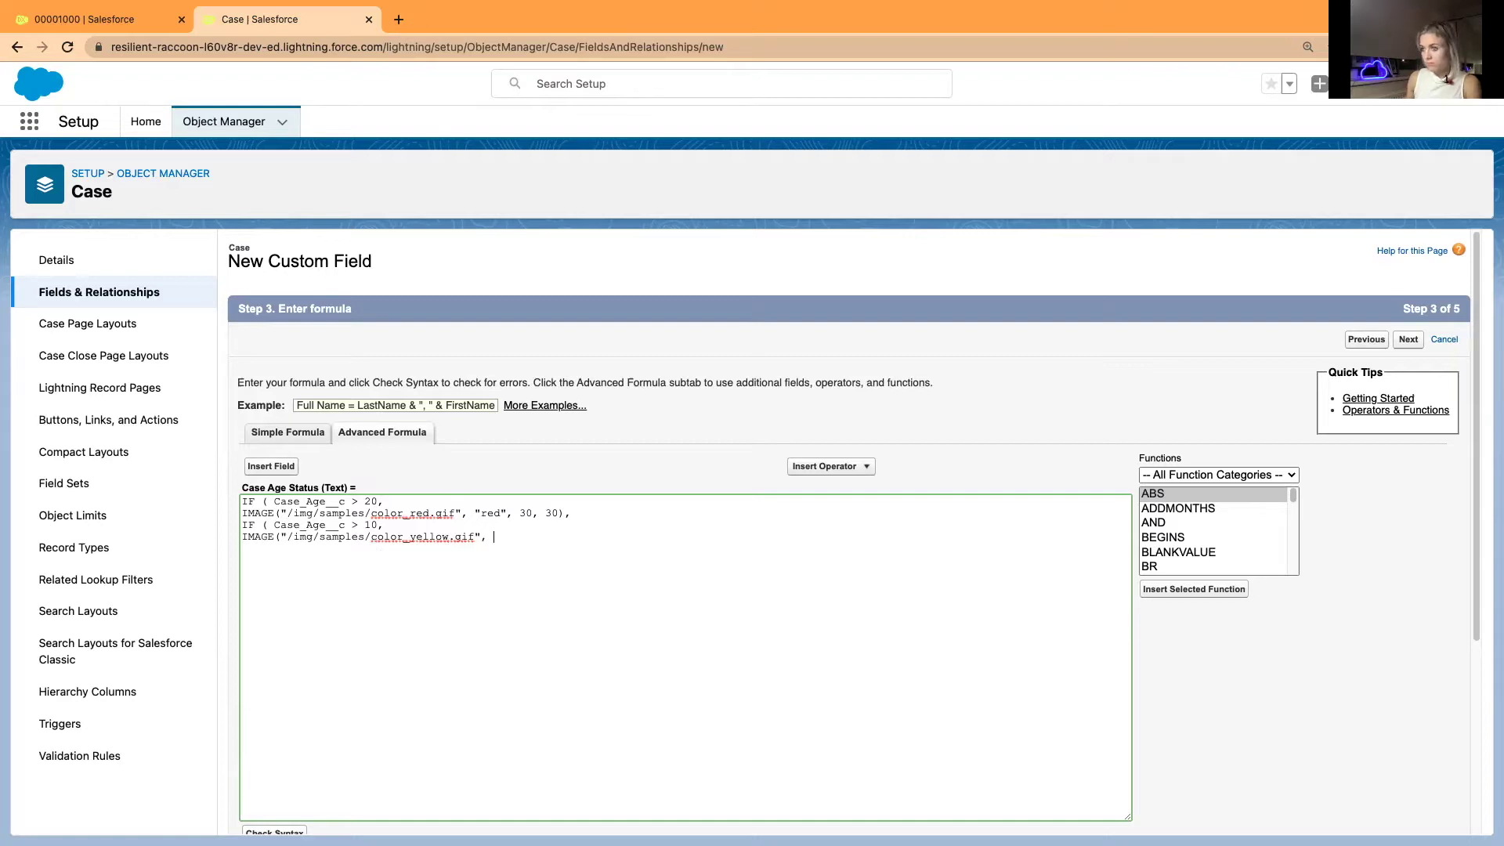
pyautogui.write(' "yellow", 30,')
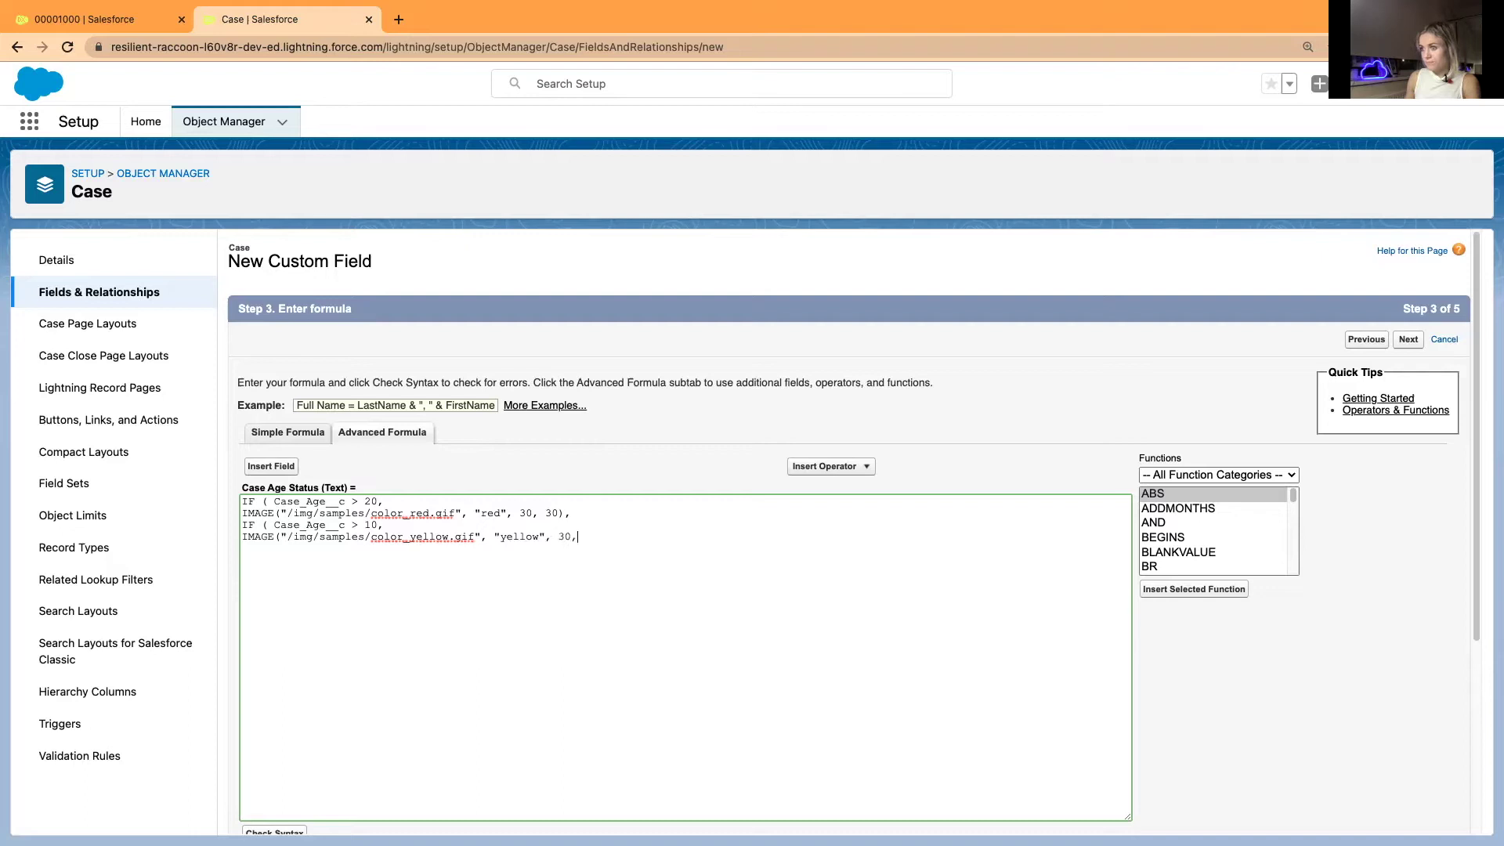
pyautogui.write(' 3o')
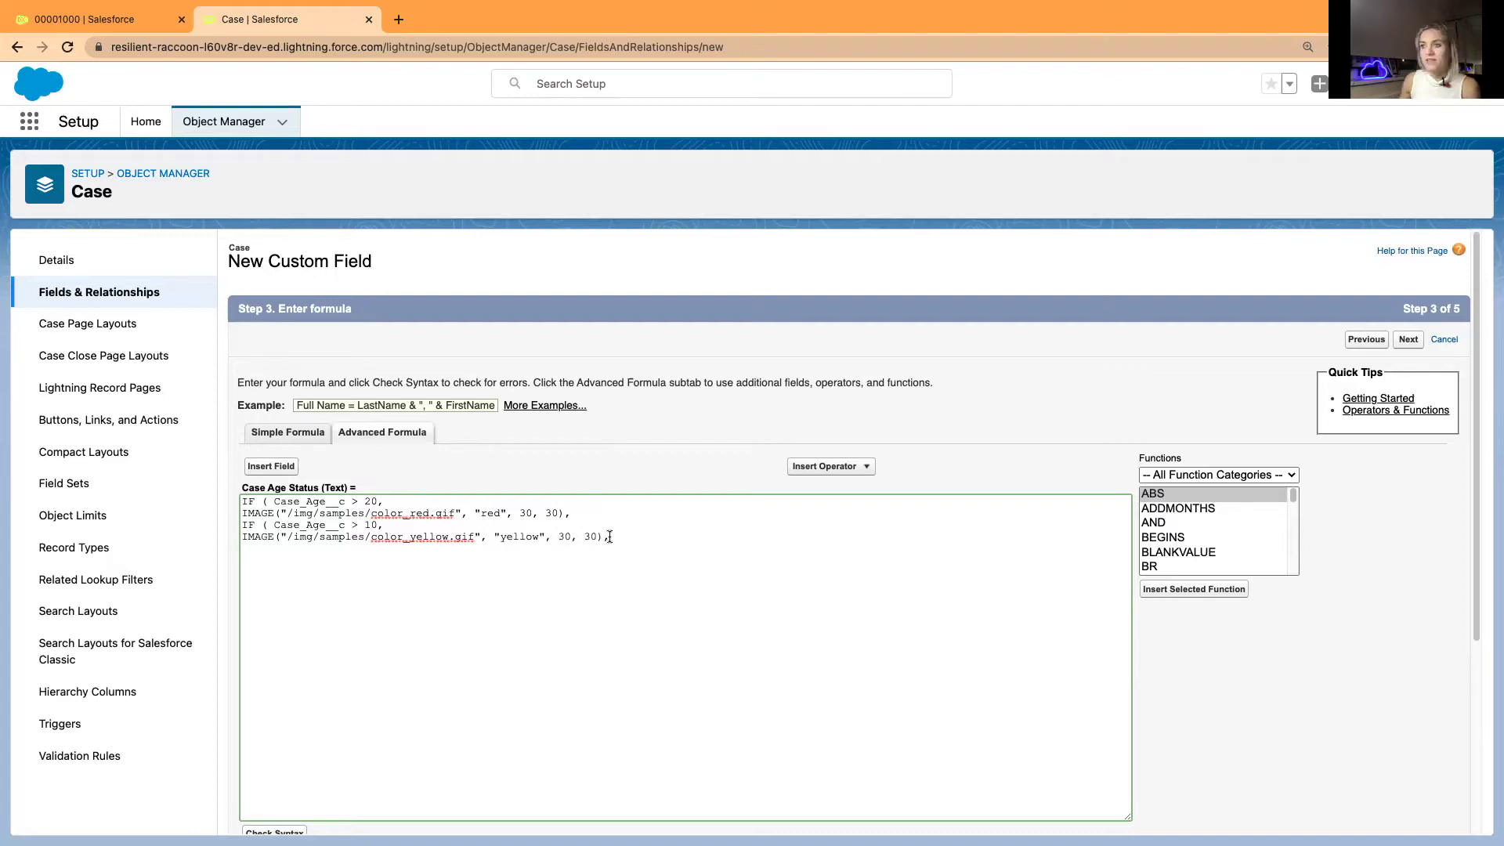
# Add a fallback IMAGE line using color_green.gif with the "green" label
pyautogui.moveTo(602, 536); pyautogui.dragTo(254, 542)
pyautogui.press('super+c')
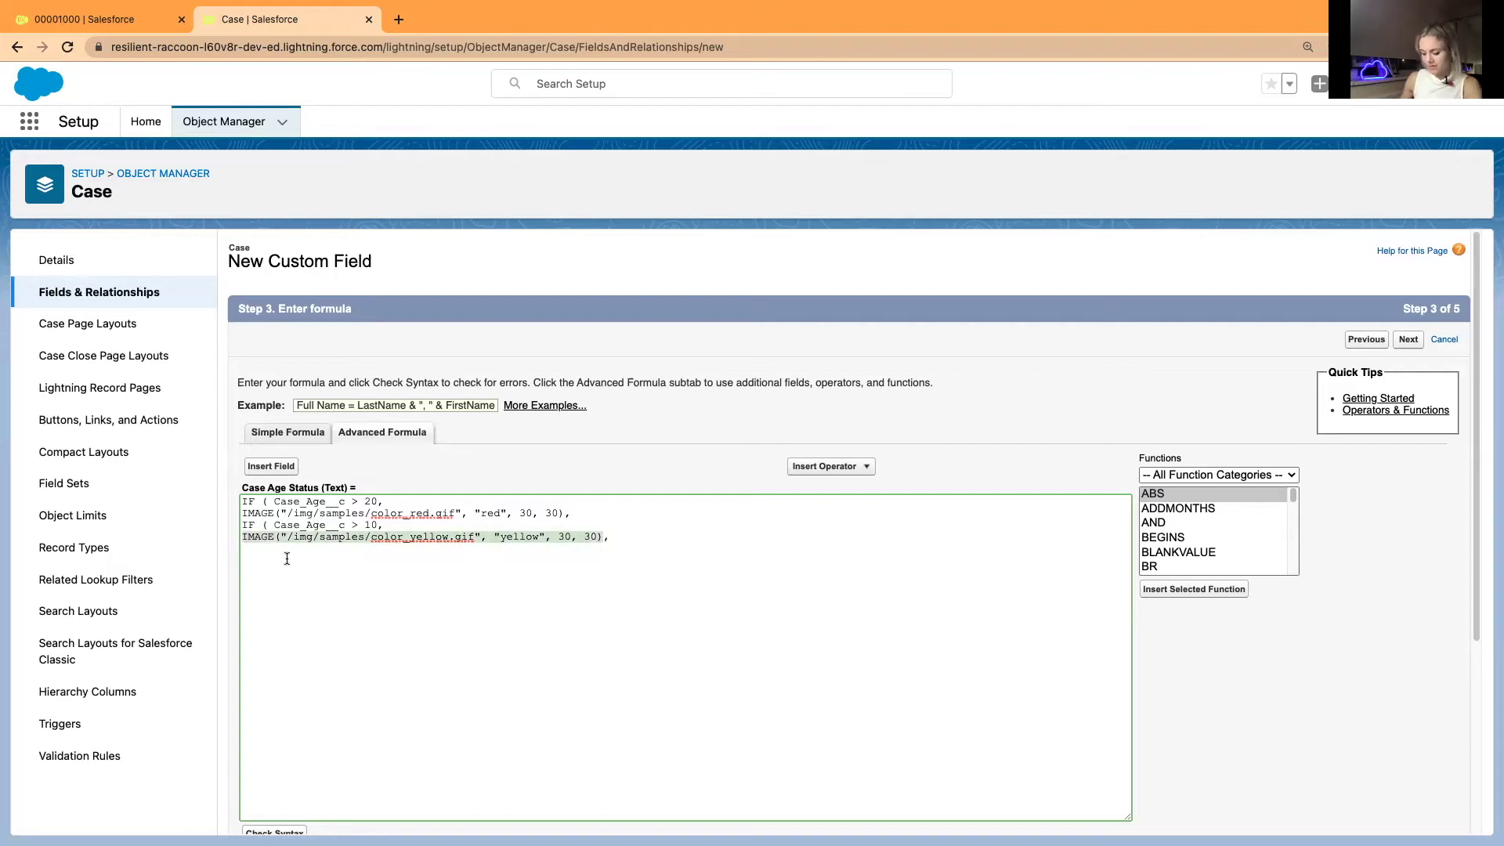
pyautogui.click(247, 550)
pyautogui.click(623, 540)
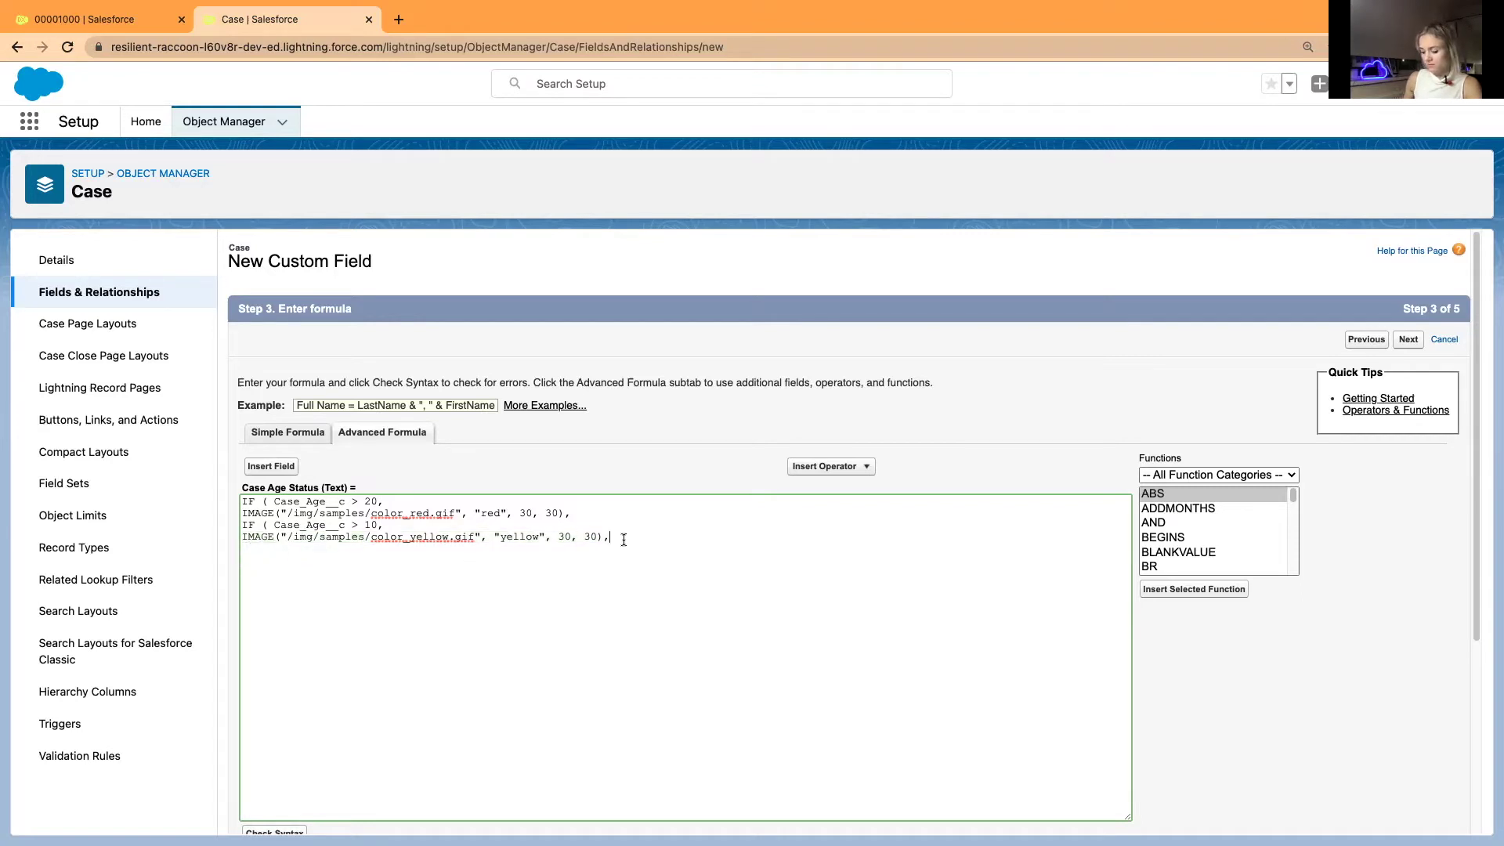
pyautogui.press('super+v')
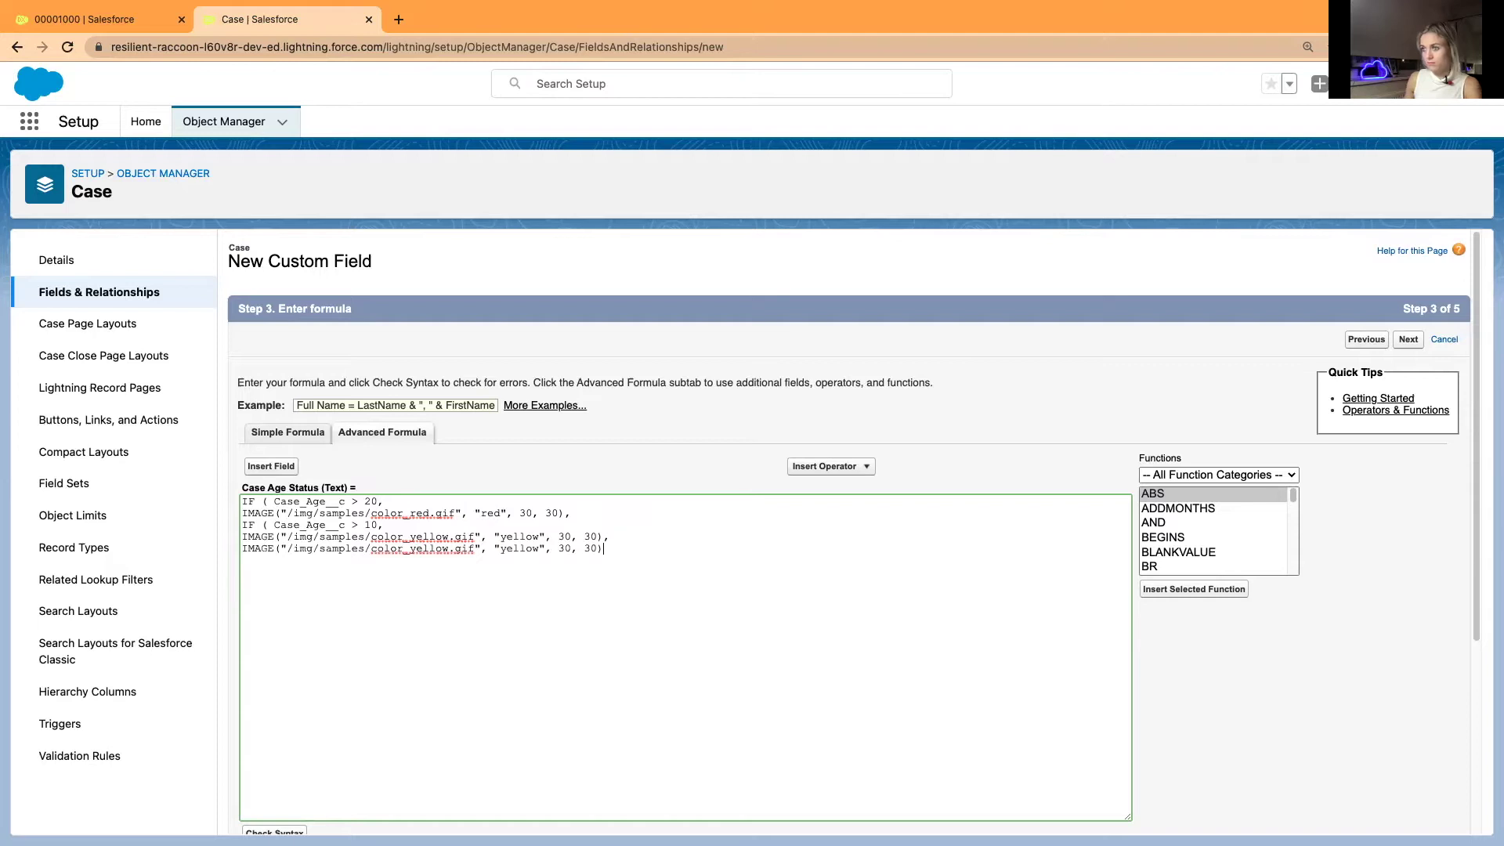
pyautogui.write(')')
pyautogui.doubleClick(451, 549)
pyautogui.write('color_y')
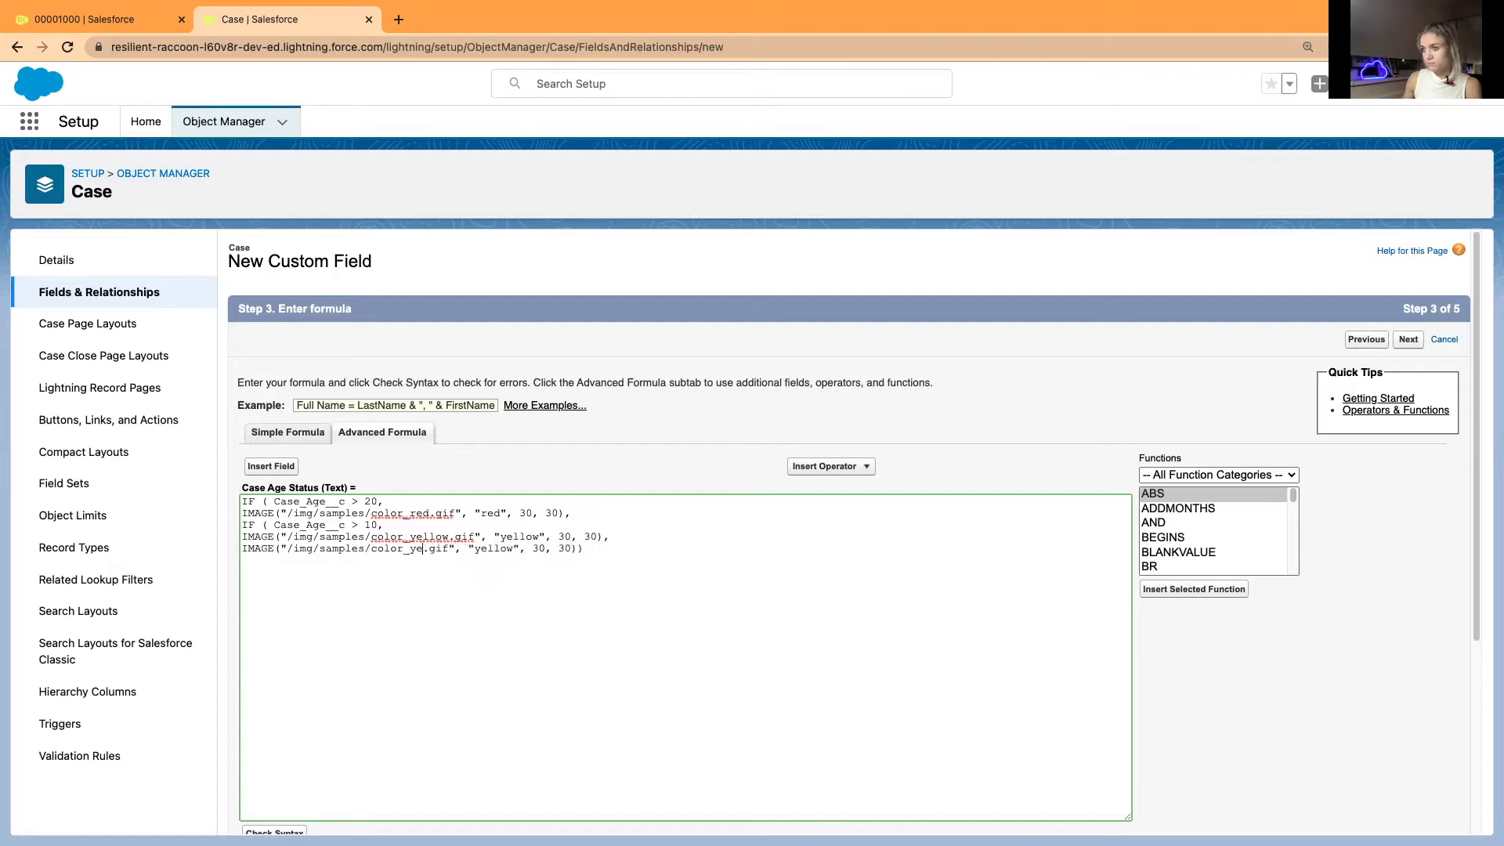
pyautogui.write('reen')
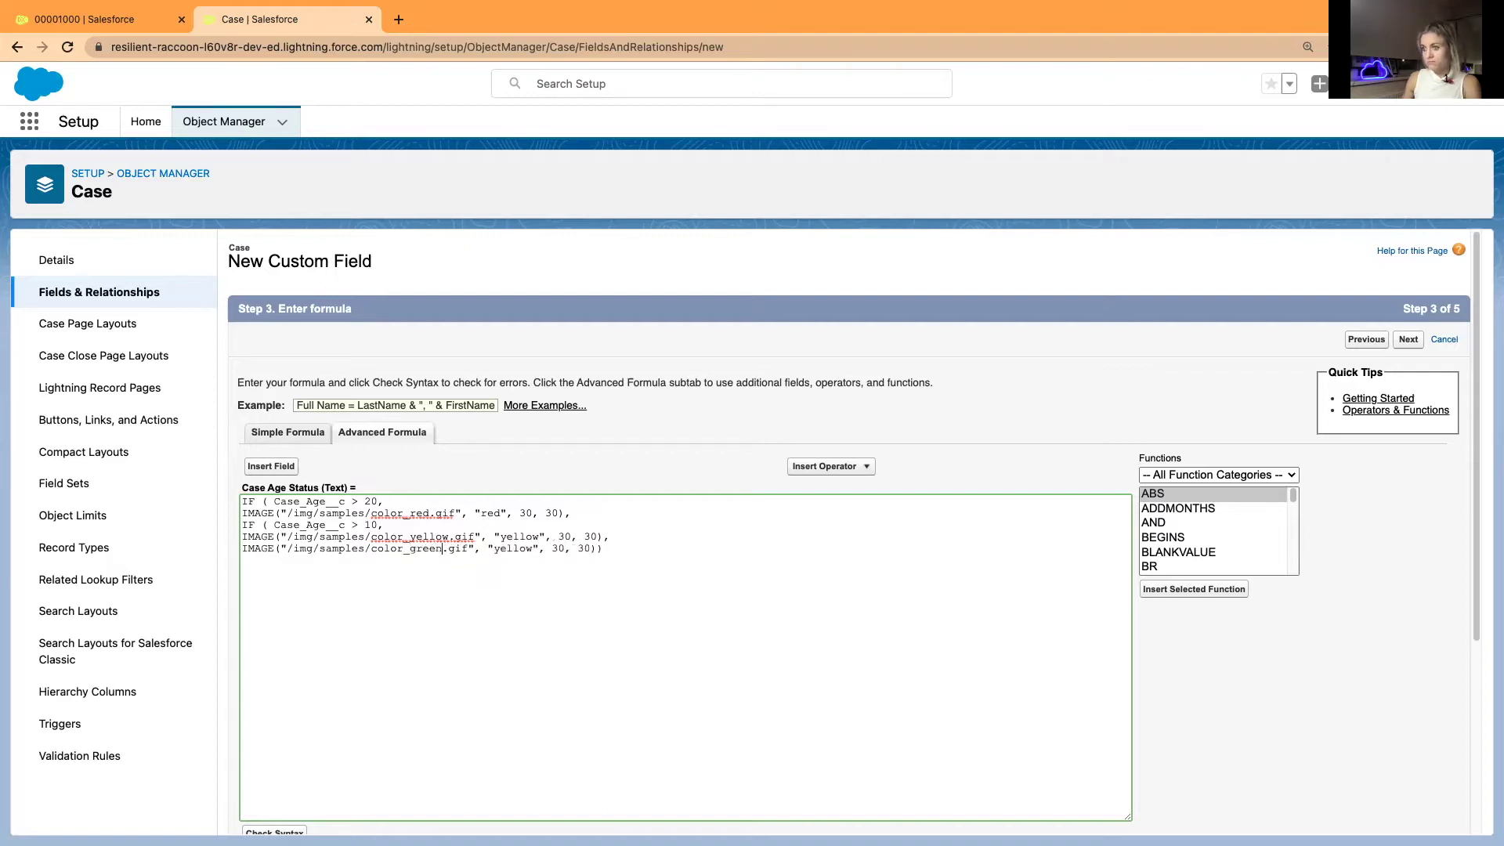
pyautogui.click(539, 549)
pyautogui.press('BackSpace')
pyautogui.press('BackSpace')
pyautogui.press('BackSpace')
pyautogui.press('BackSpace')
pyautogui.press('BackSpace')
pyautogui.press('BackSpace')
pyautogui.write('g')
pyautogui.write('e')
pyautogui.write('een')
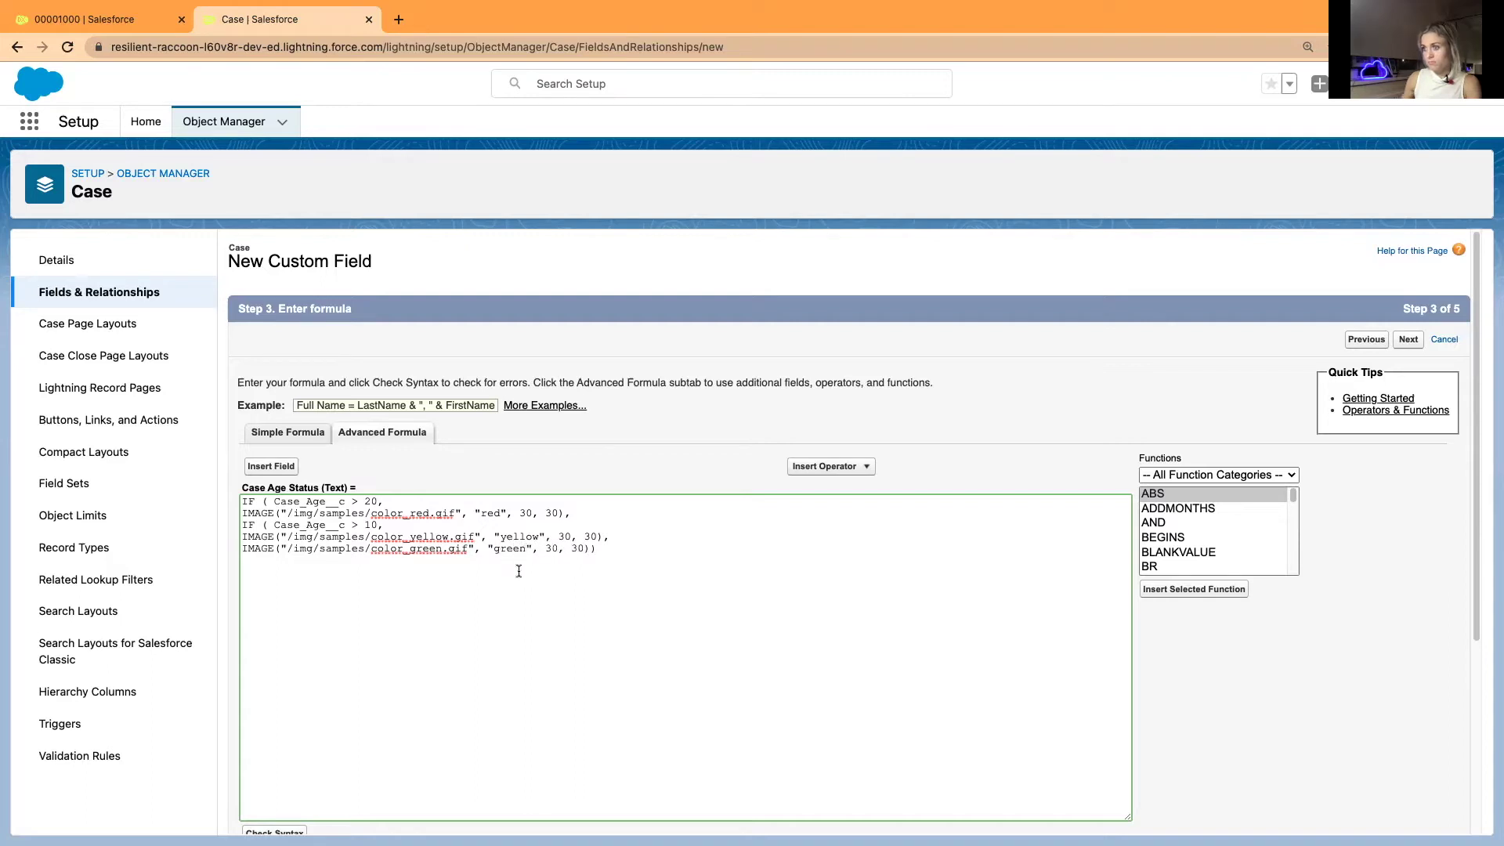
# Close both IF conditions with "))" on a final line
pyautogui.click(608, 549)
pyautogui.press('Return')
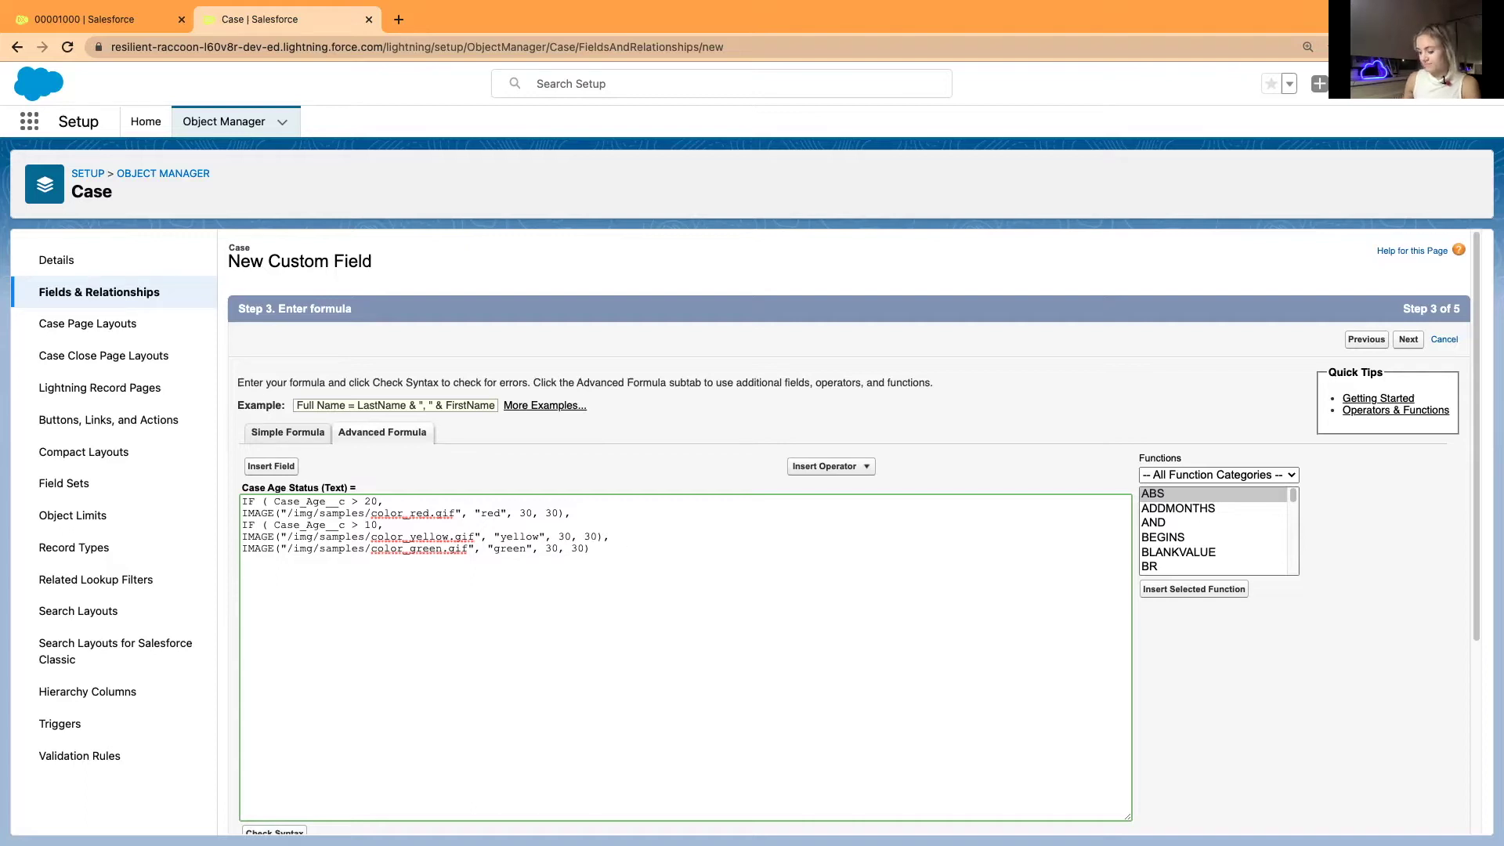
pyautogui.write('))')
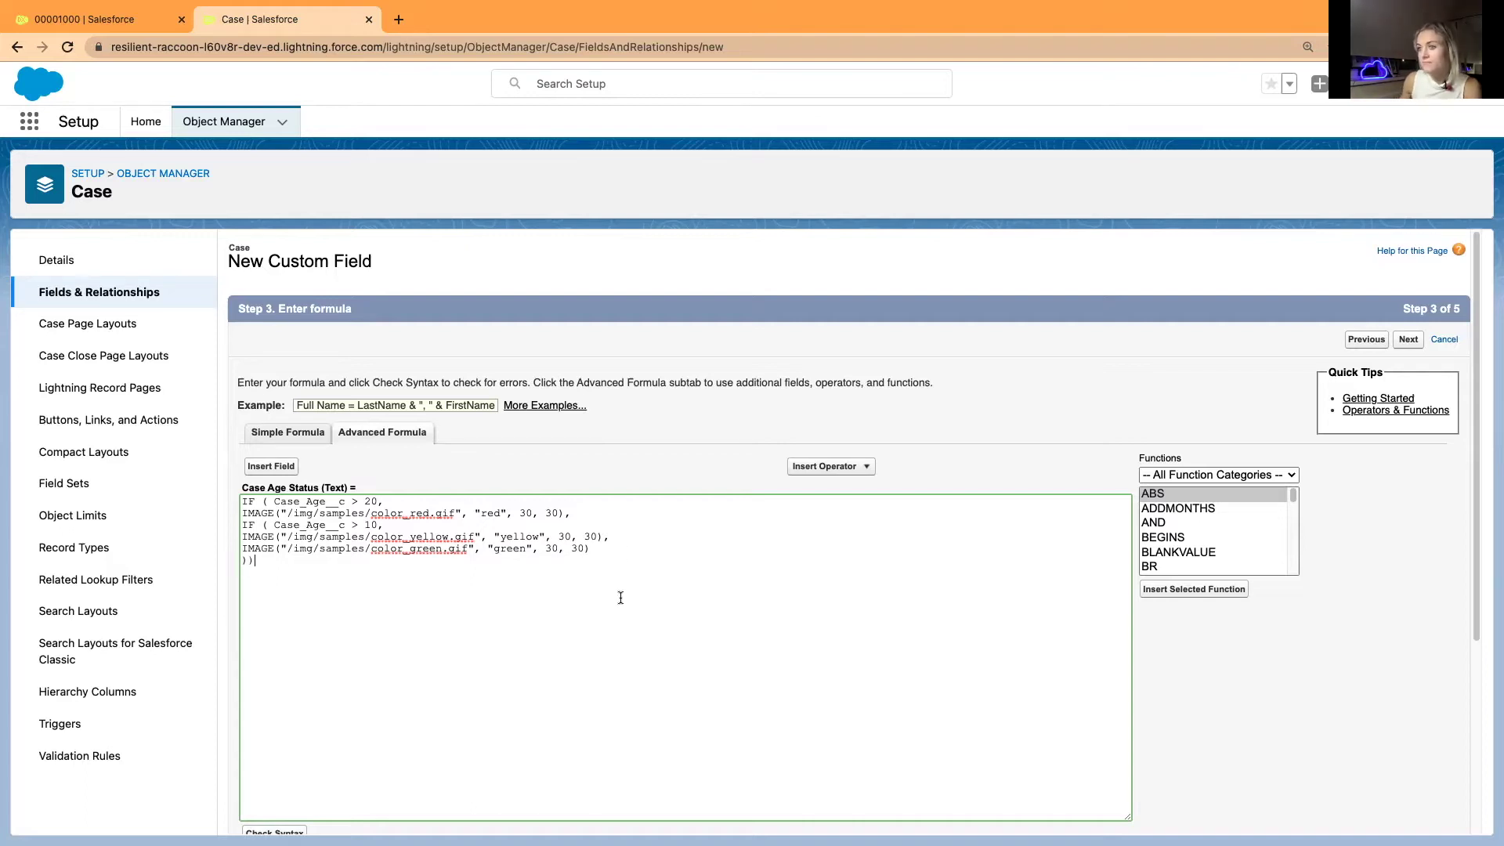
pyautogui.scroll(-2, 614, 585)
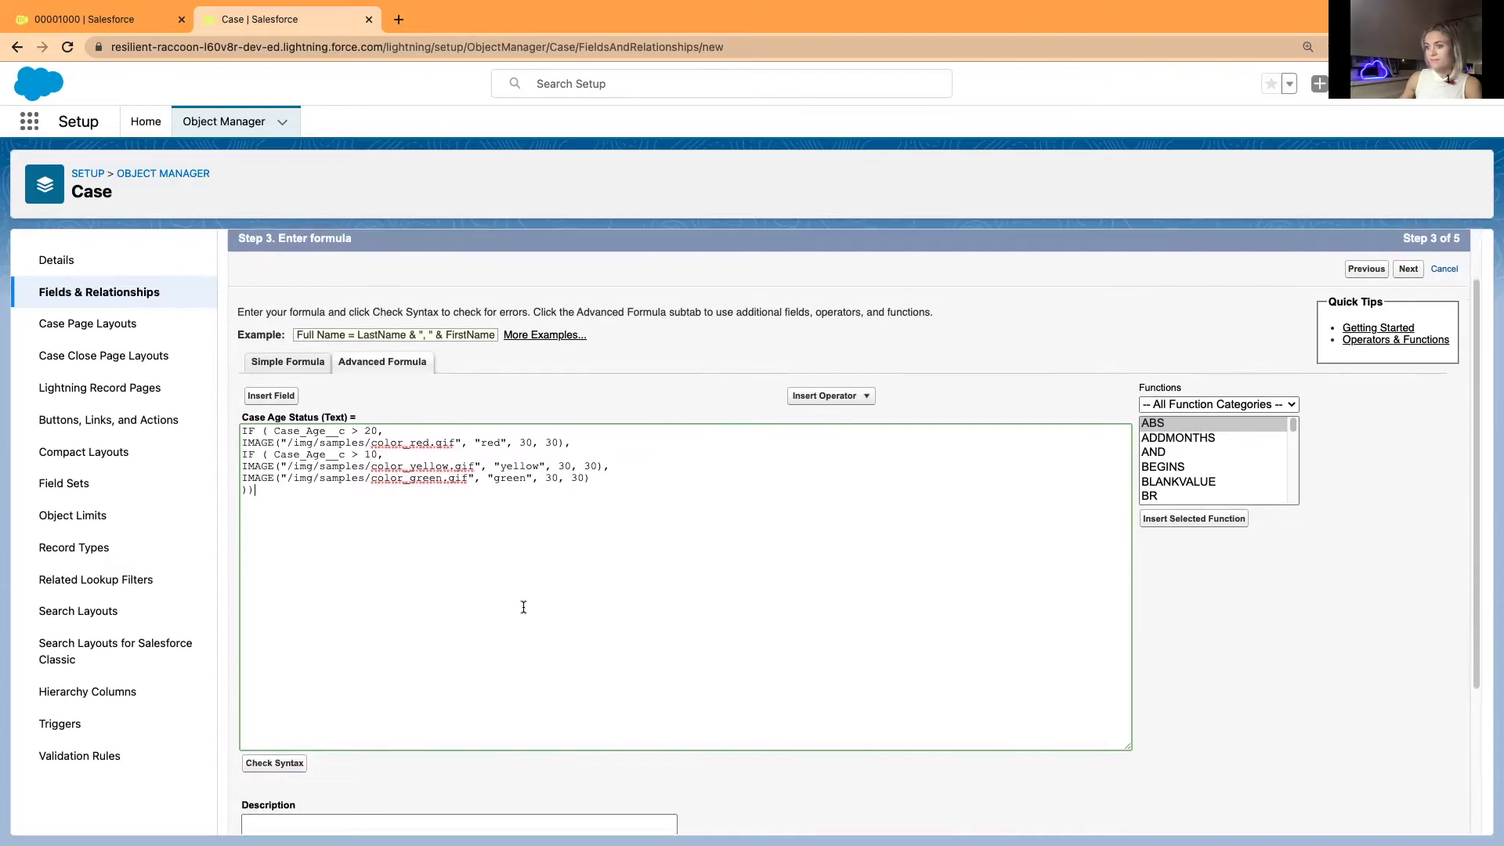
pyautogui.scroll(1, 324, 499)
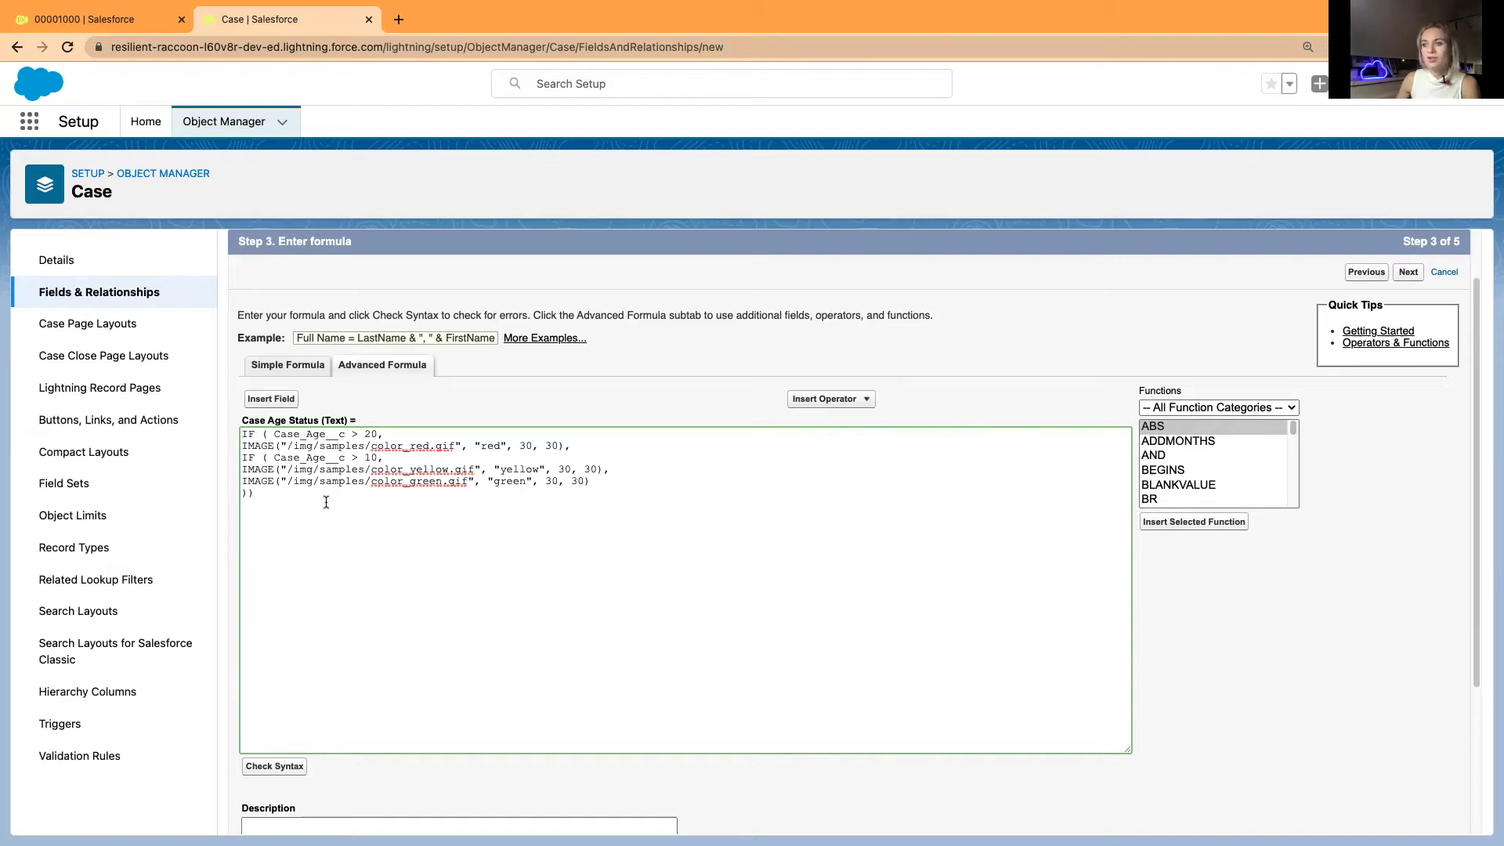
# Pass the syntax check and save Case Age Status with default security and all layouts
pyautogui.click(265, 766)
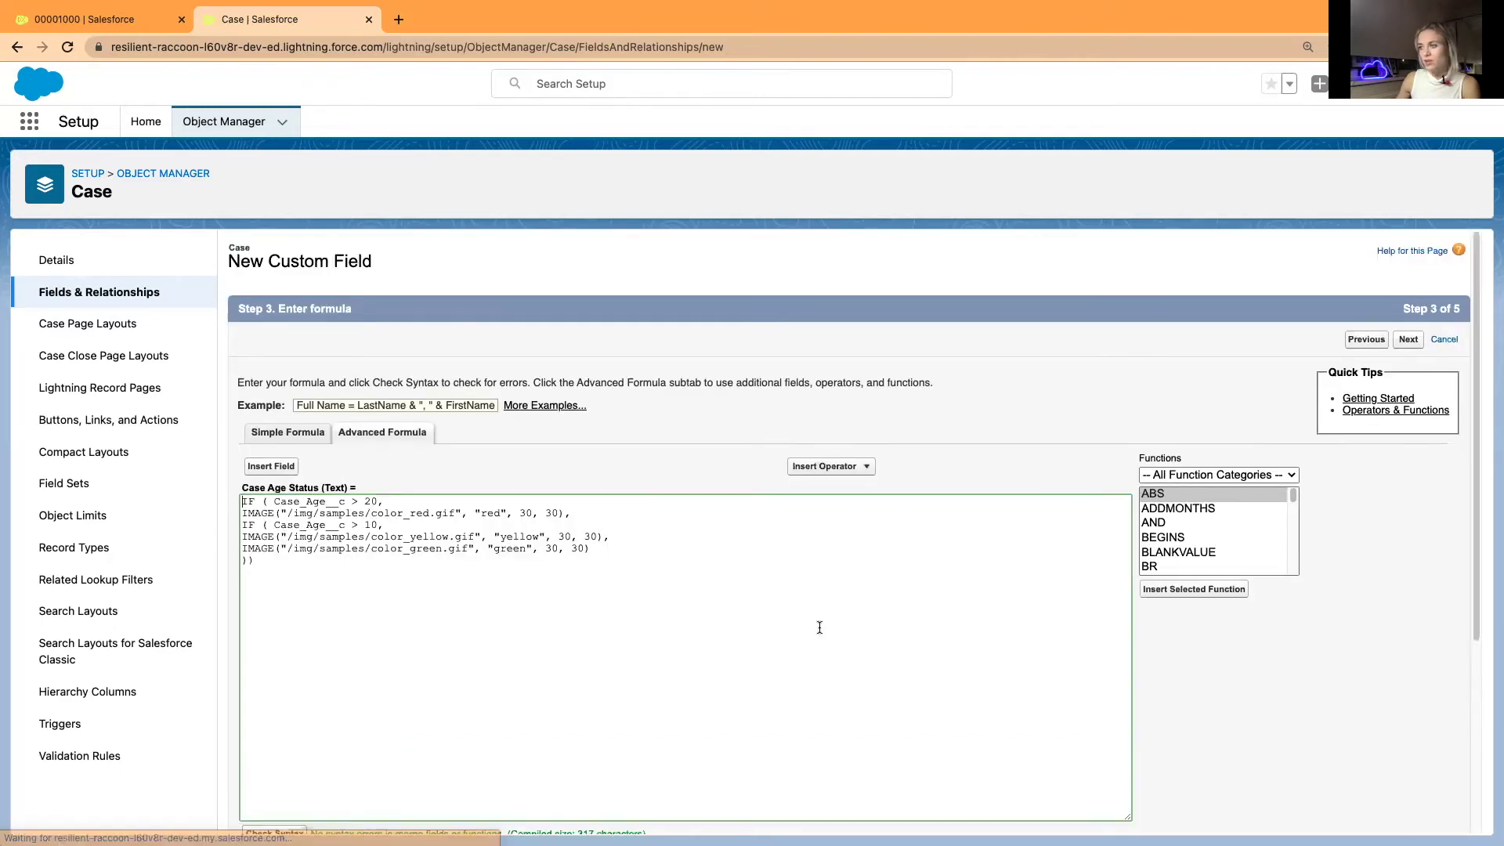
pyautogui.scroll(-1, 1189, 681)
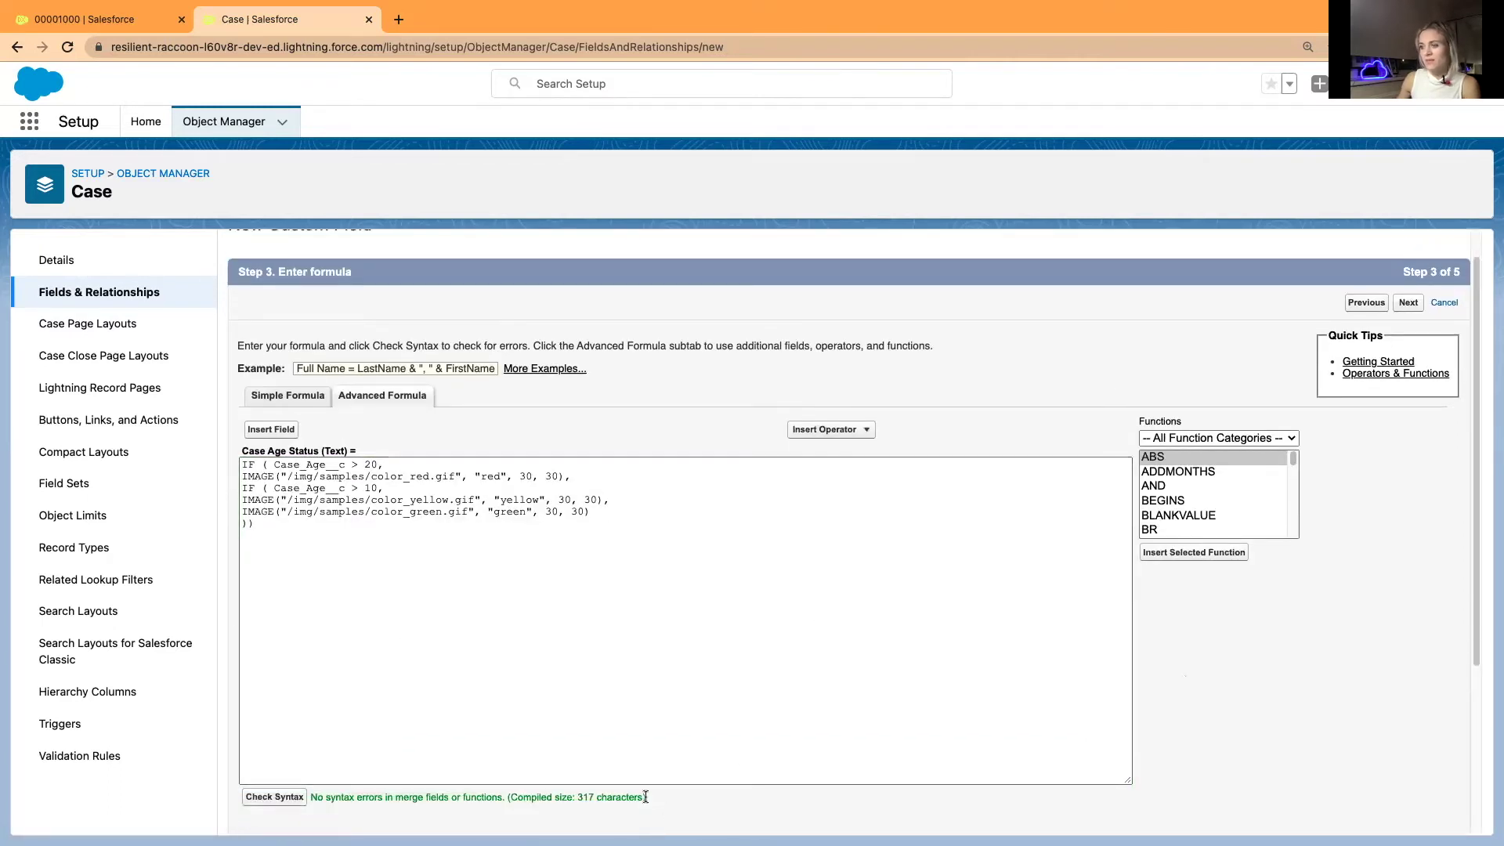
pyautogui.scroll(-1, 663, 803)
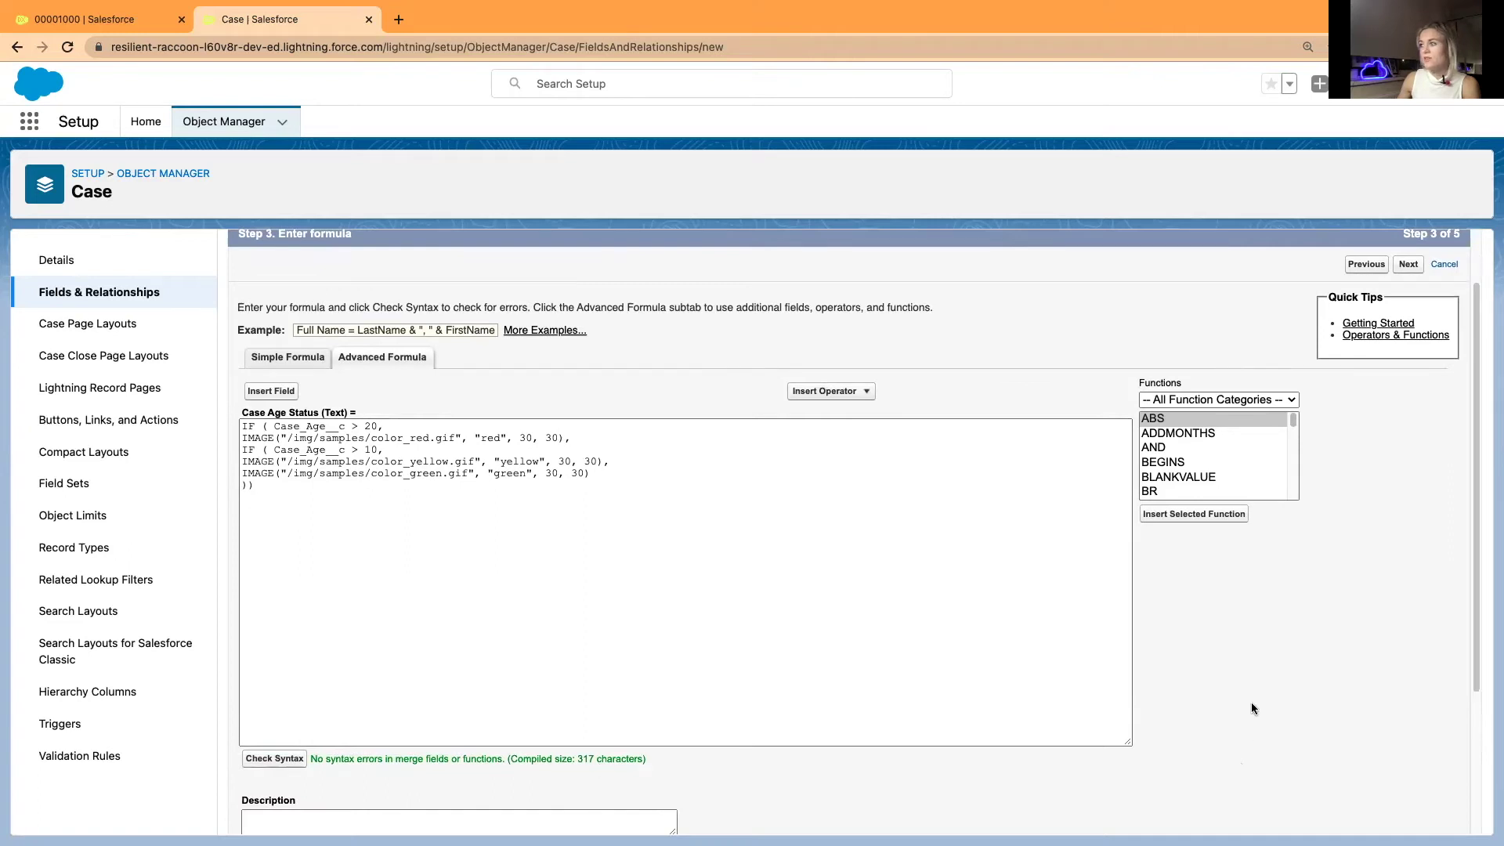
pyautogui.scroll(-5, 1230, 688)
pyautogui.scroll(-1, 1229, 692)
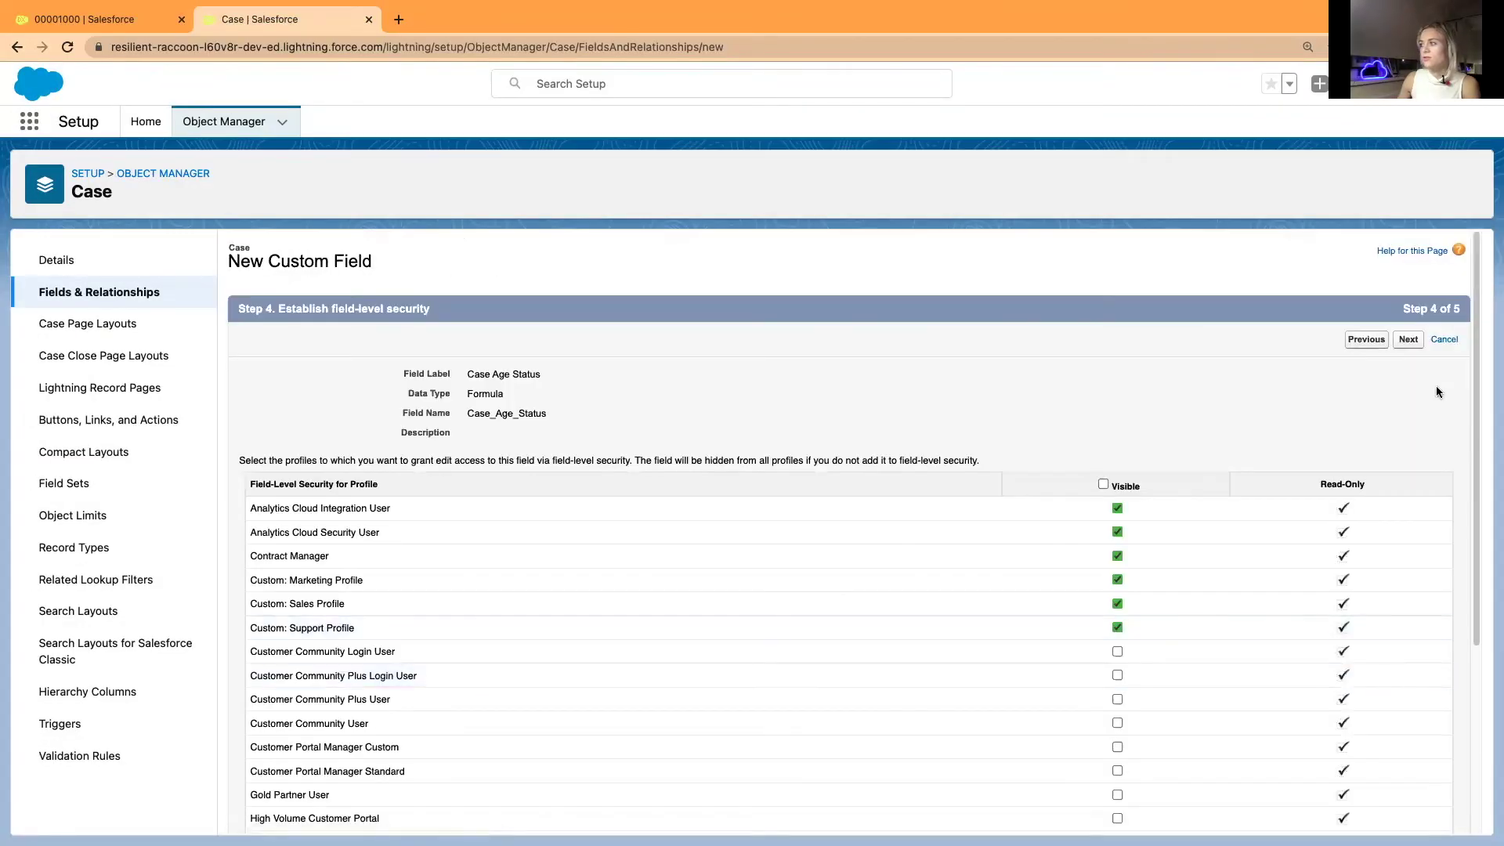
pyautogui.scroll(-5, 1433, 391)
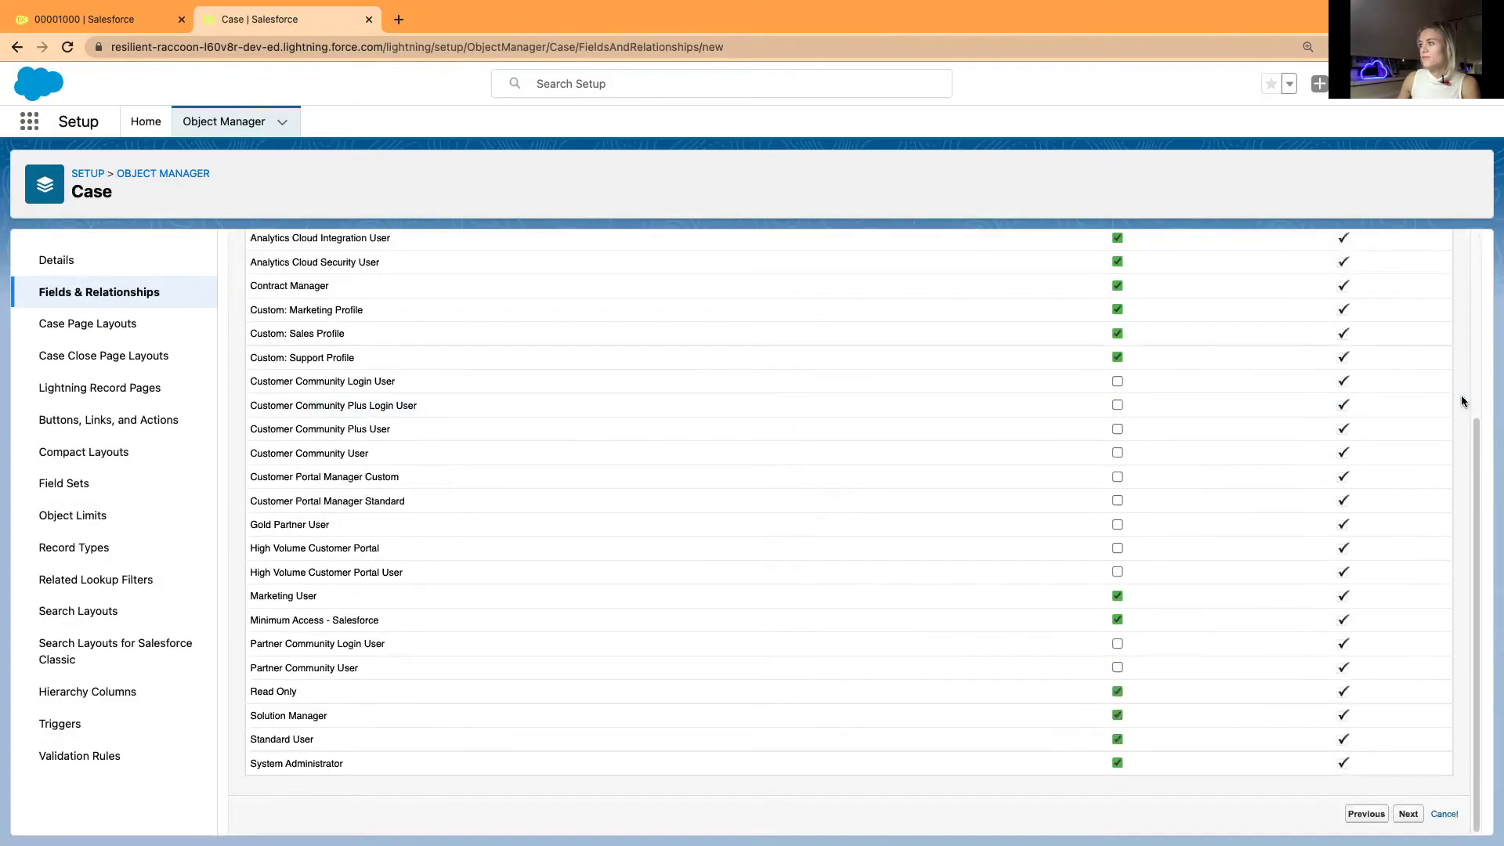
pyautogui.scroll(5, 1433, 470)
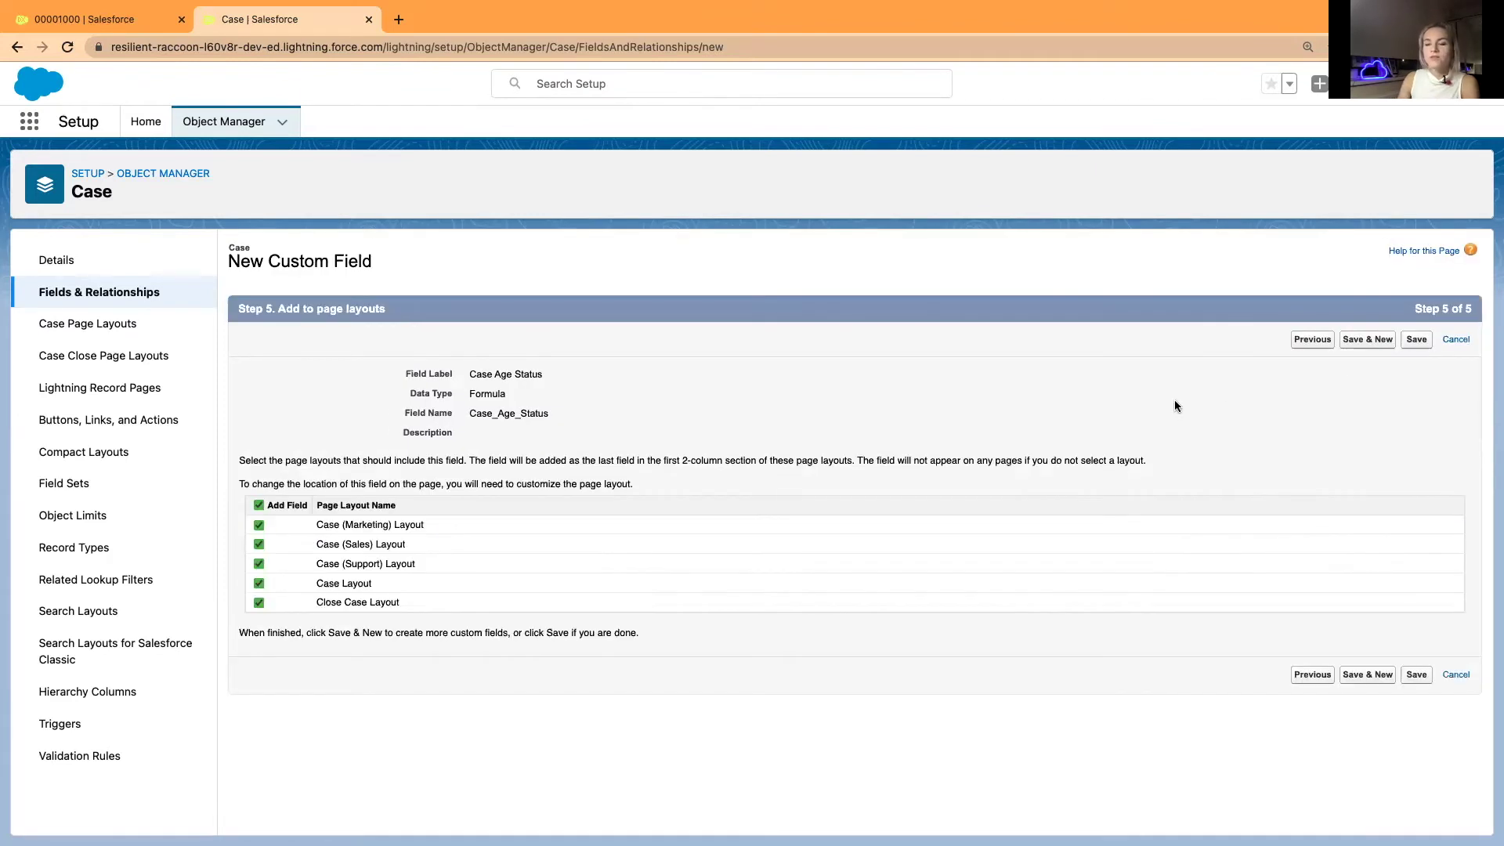
pyautogui.click(1417, 339)
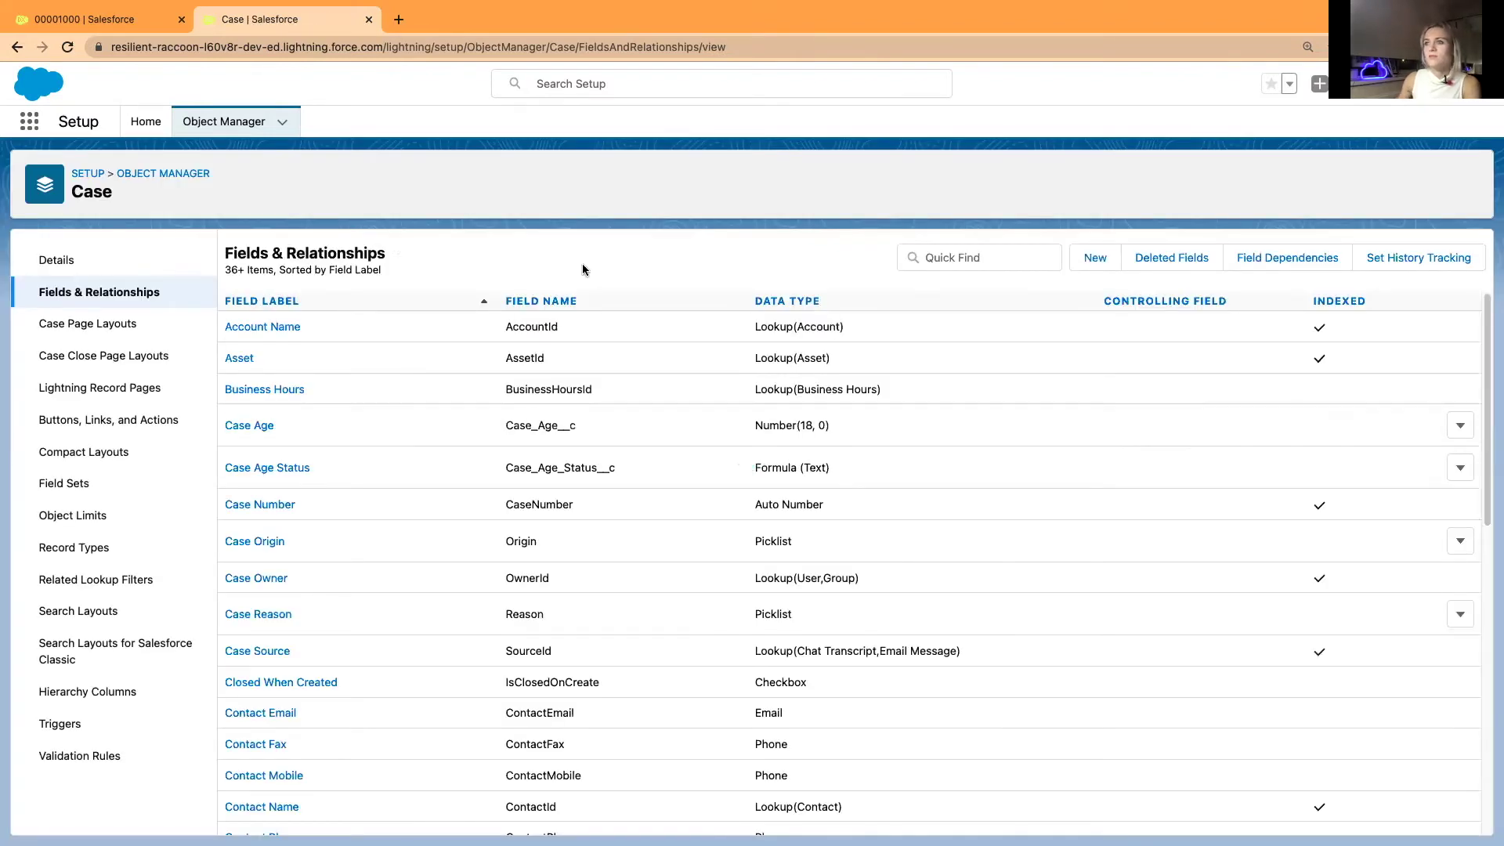
# Reload case 00001000 in the Service Console and find Case Age in its Details
pyautogui.click(123, 21)
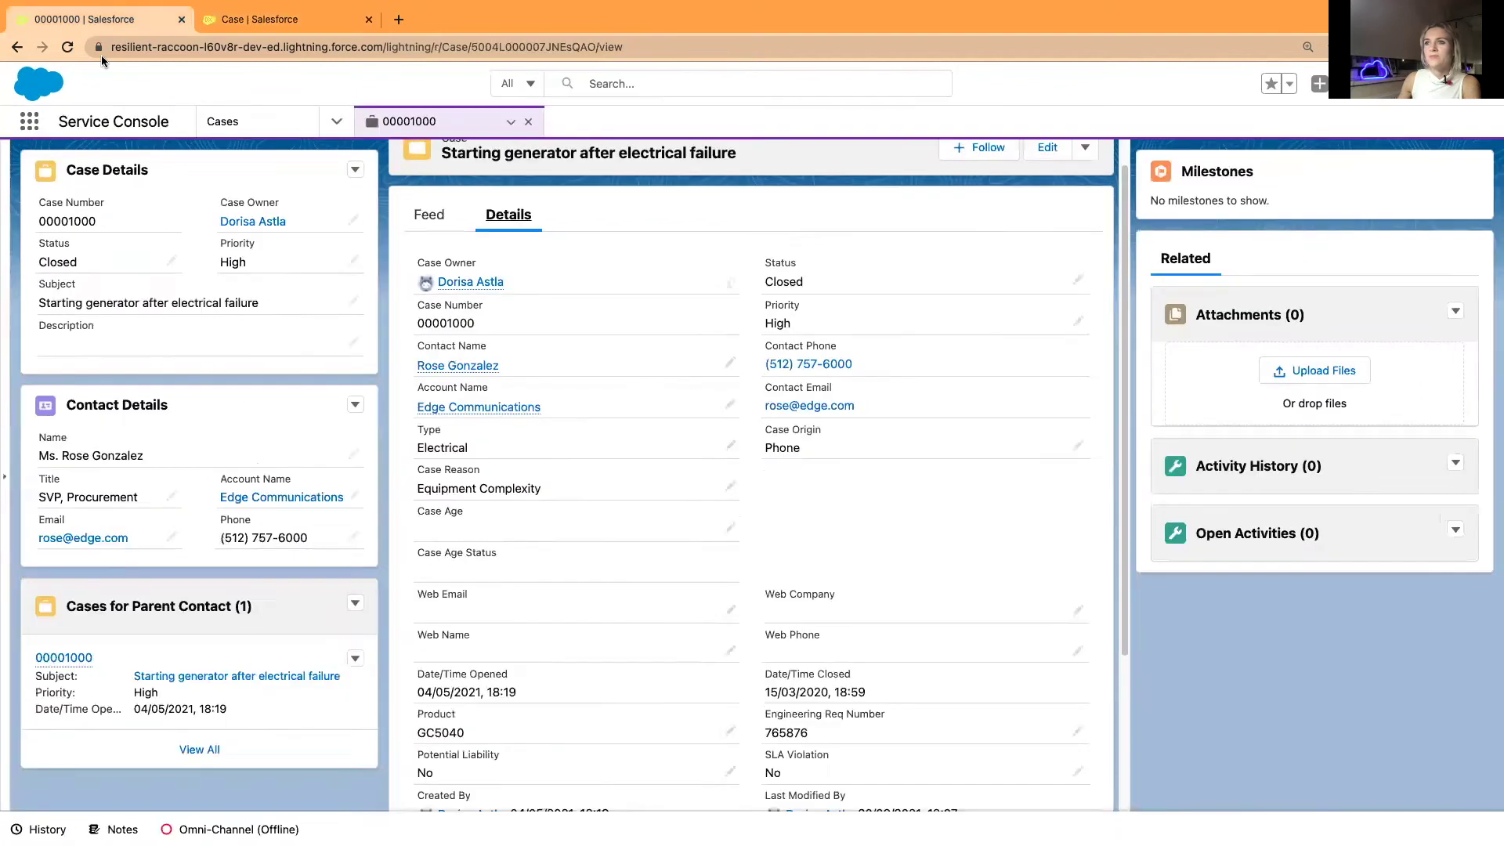
pyautogui.click(68, 47)
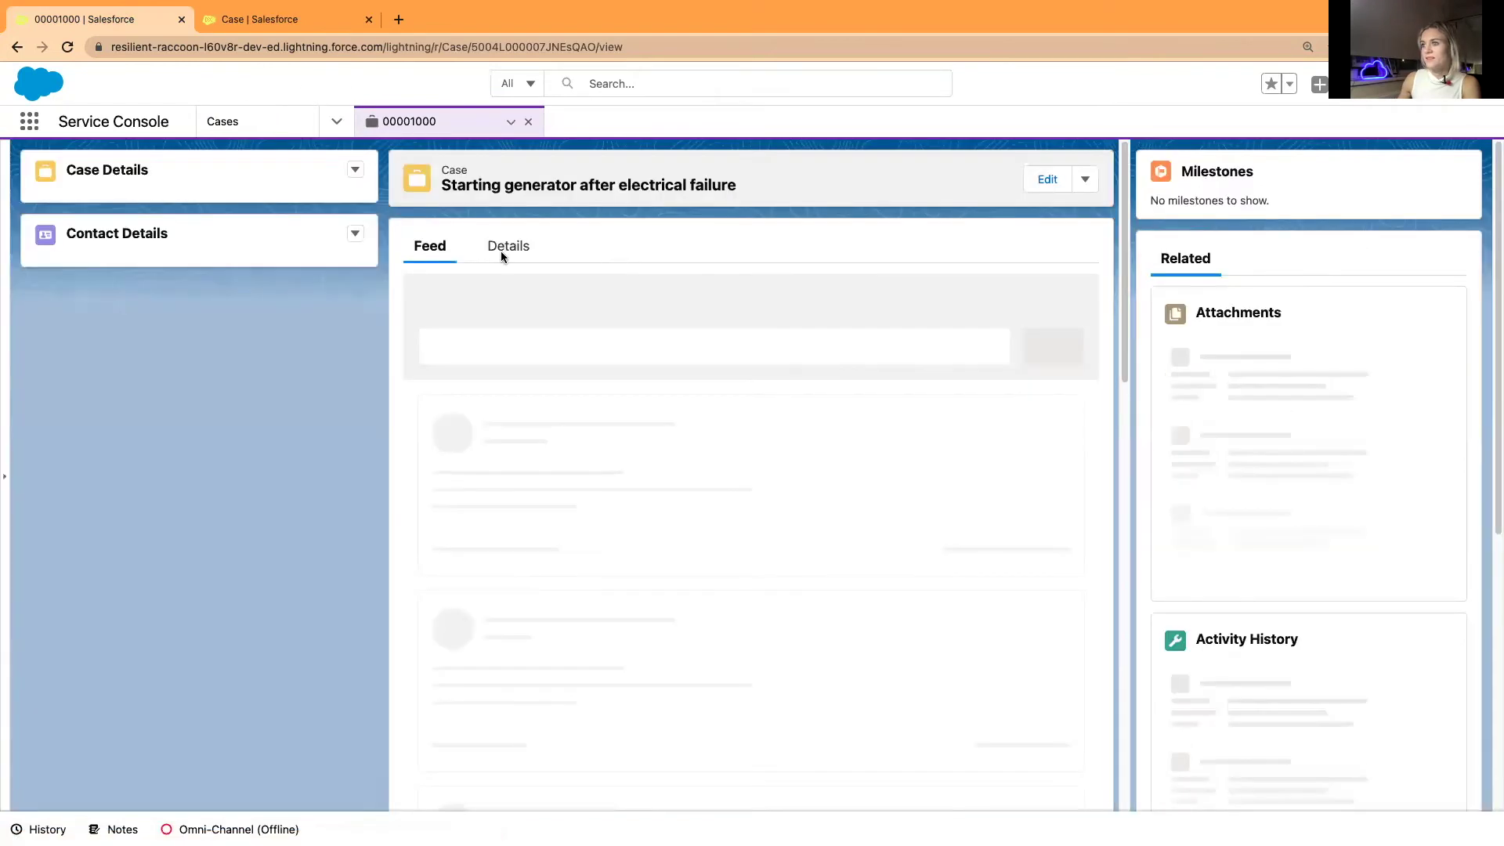
pyautogui.click(505, 247)
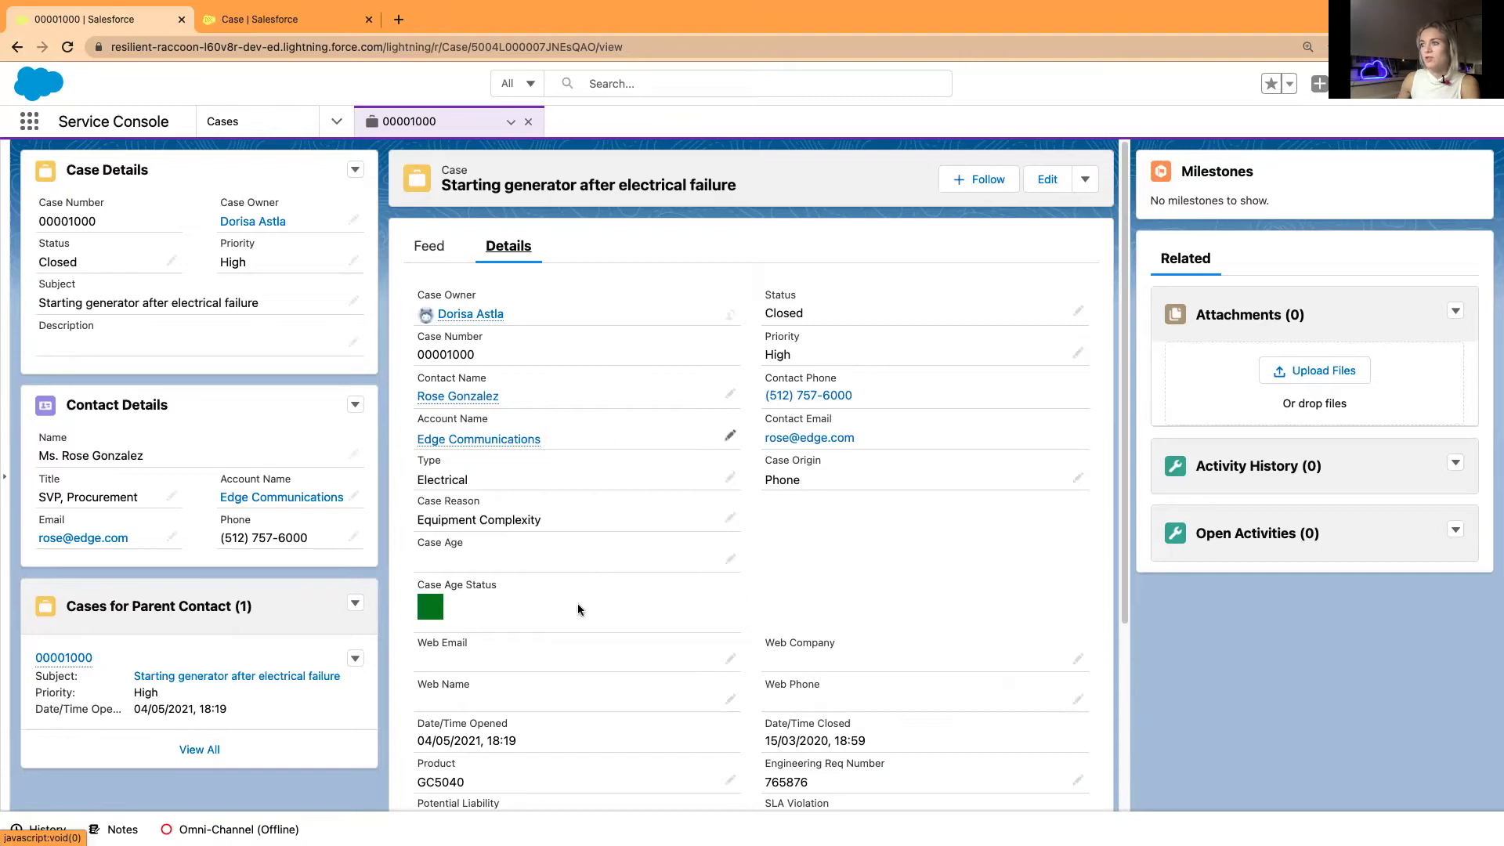
pyautogui.scroll(-4, 575, 587)
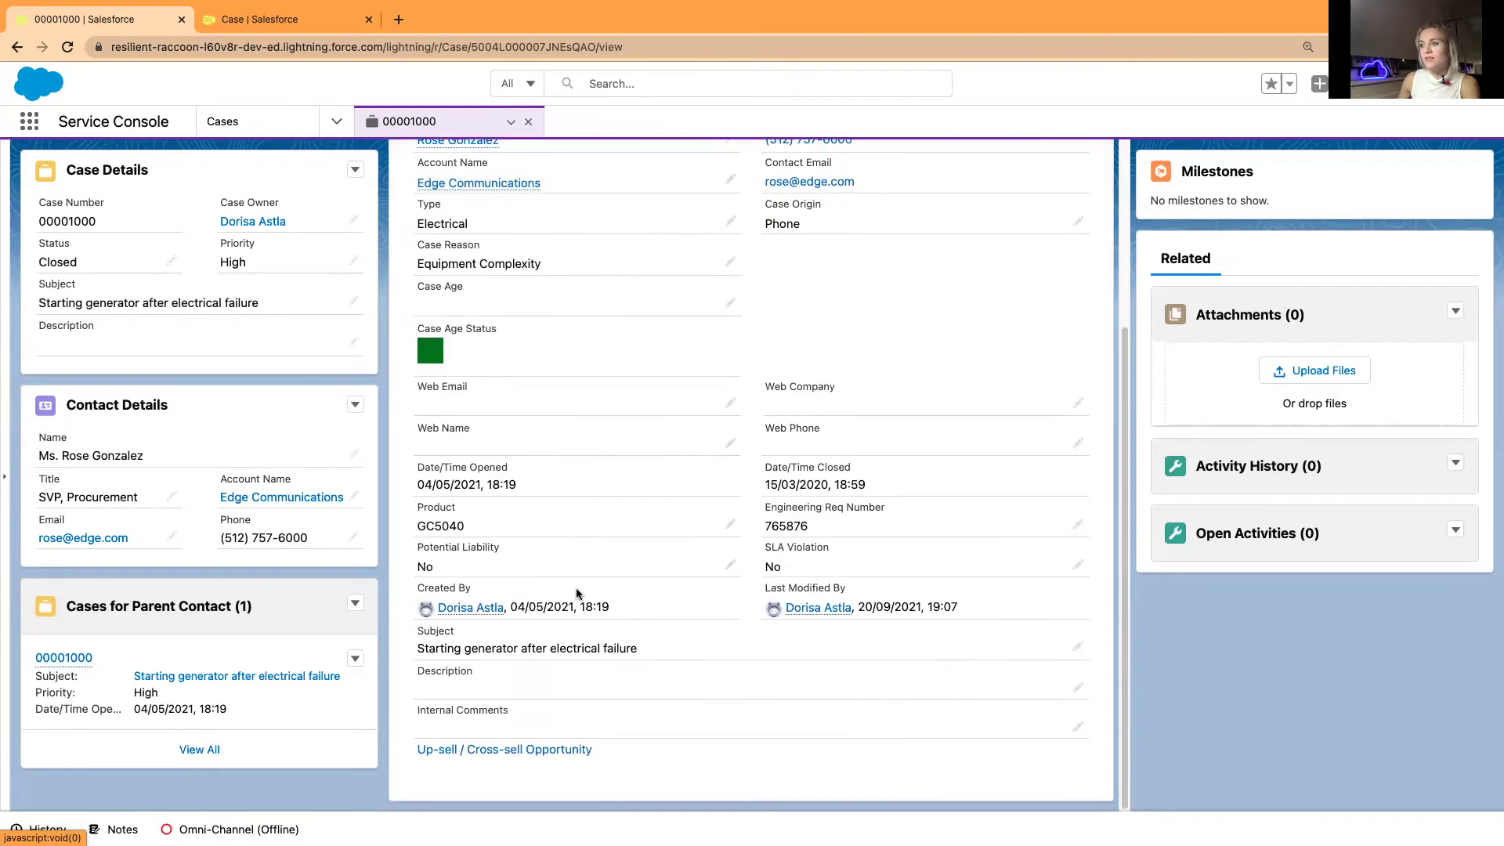
pyautogui.scroll(3, 576, 594)
pyautogui.scroll(2, 577, 594)
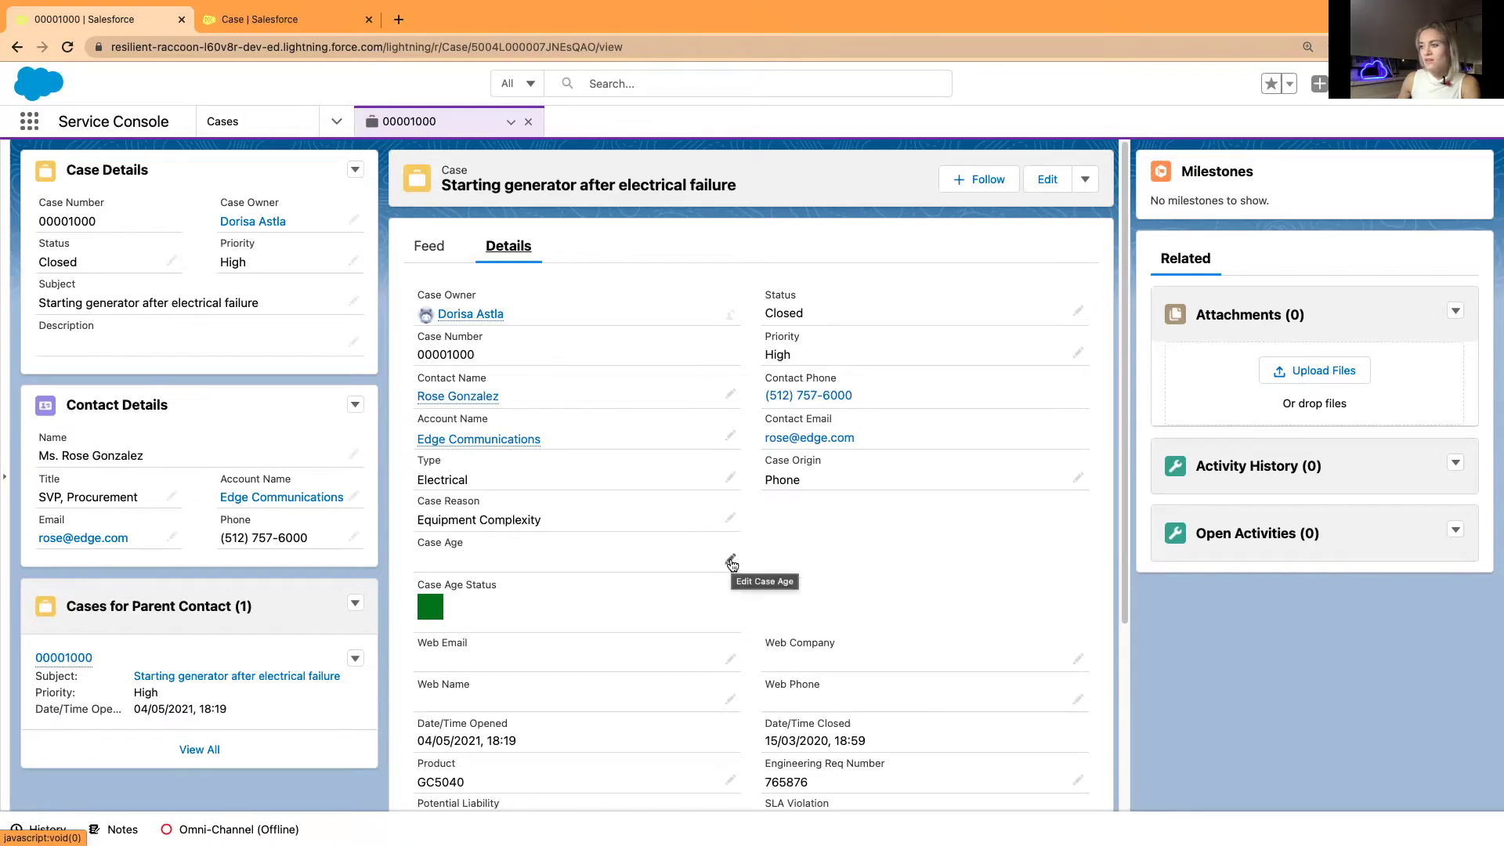
pyautogui.scroll(-1, 802, 564)
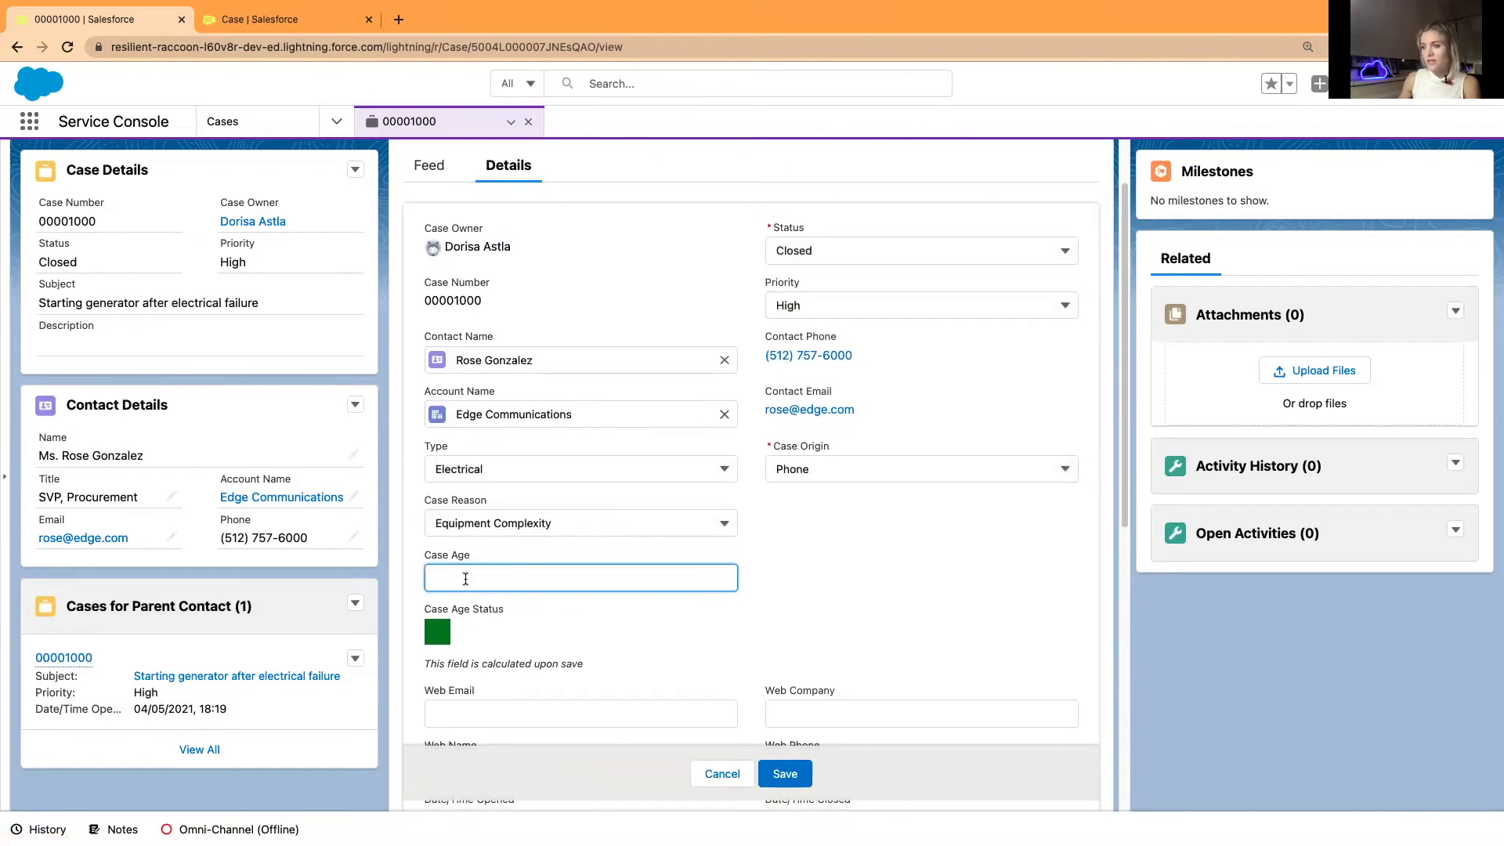
# Save Case Age as 11, then change it to 35 and save
pyautogui.write('11')
pyautogui.click(786, 774)
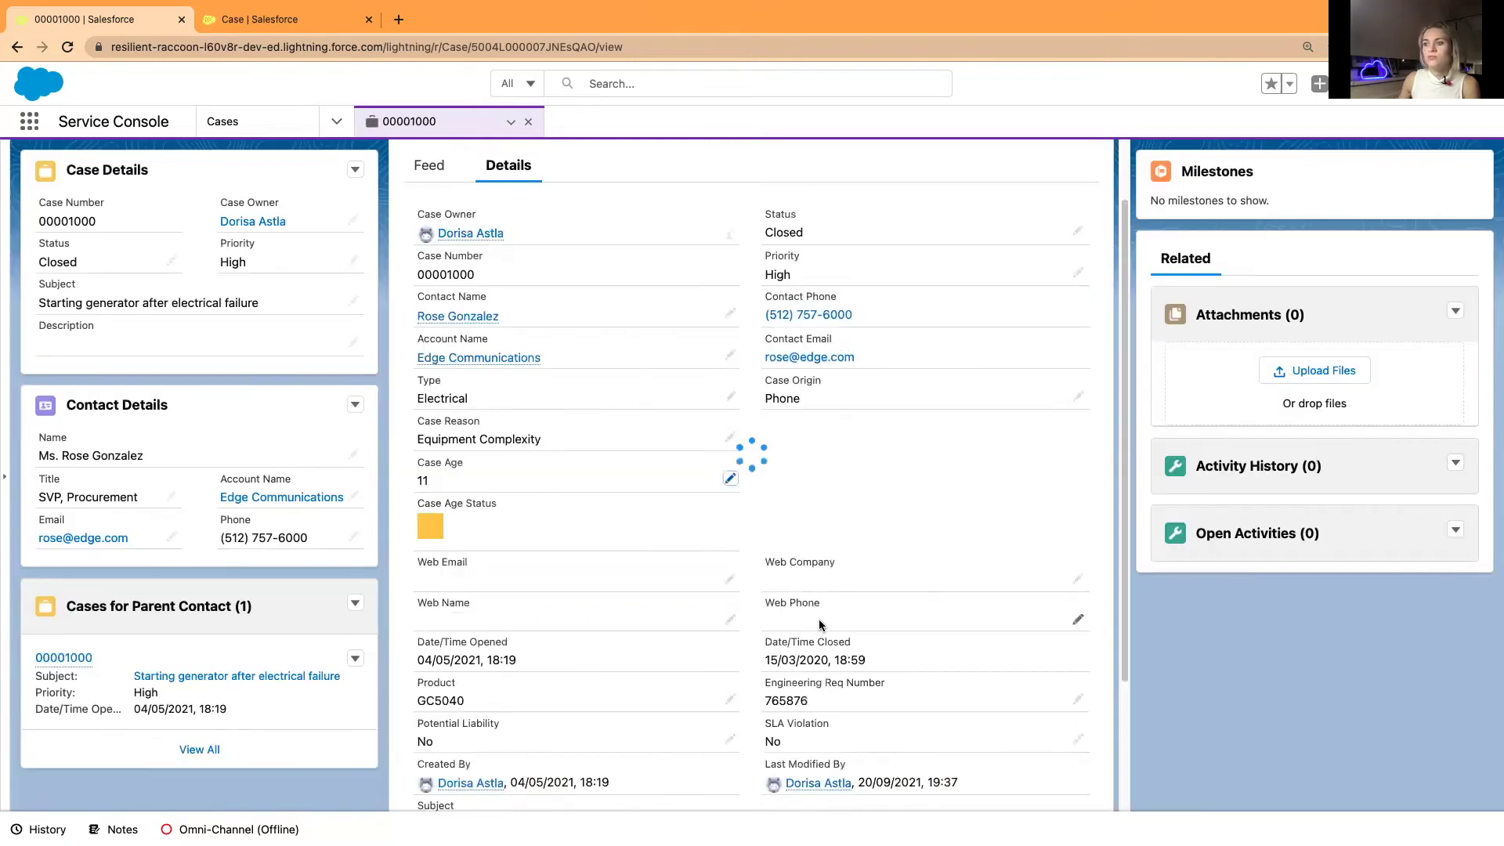
pyautogui.click(730, 481)
pyautogui.moveTo(457, 493); pyautogui.dragTo(430, 493)
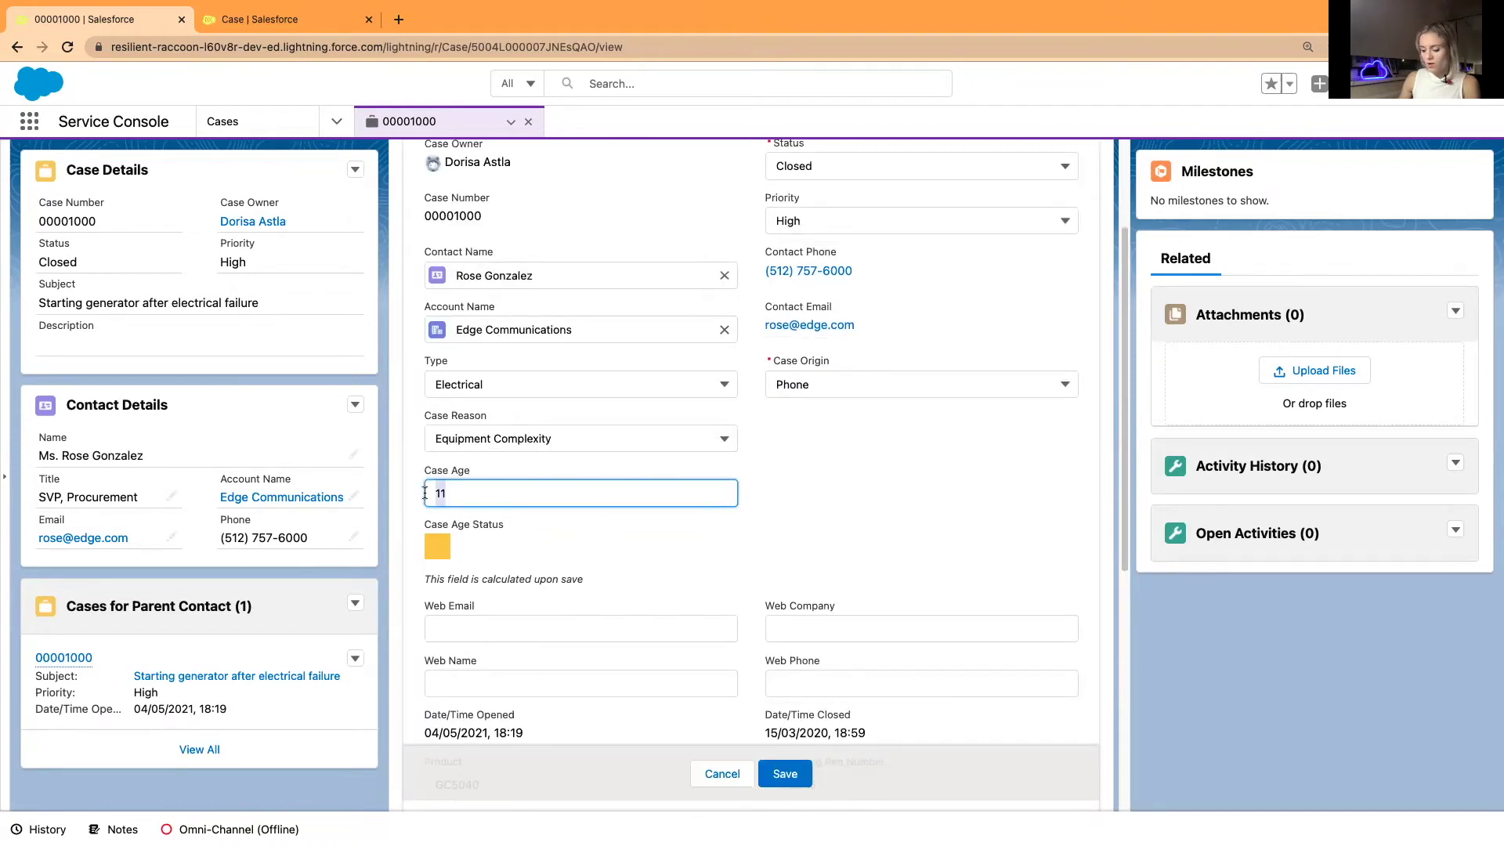
pyautogui.write('35')
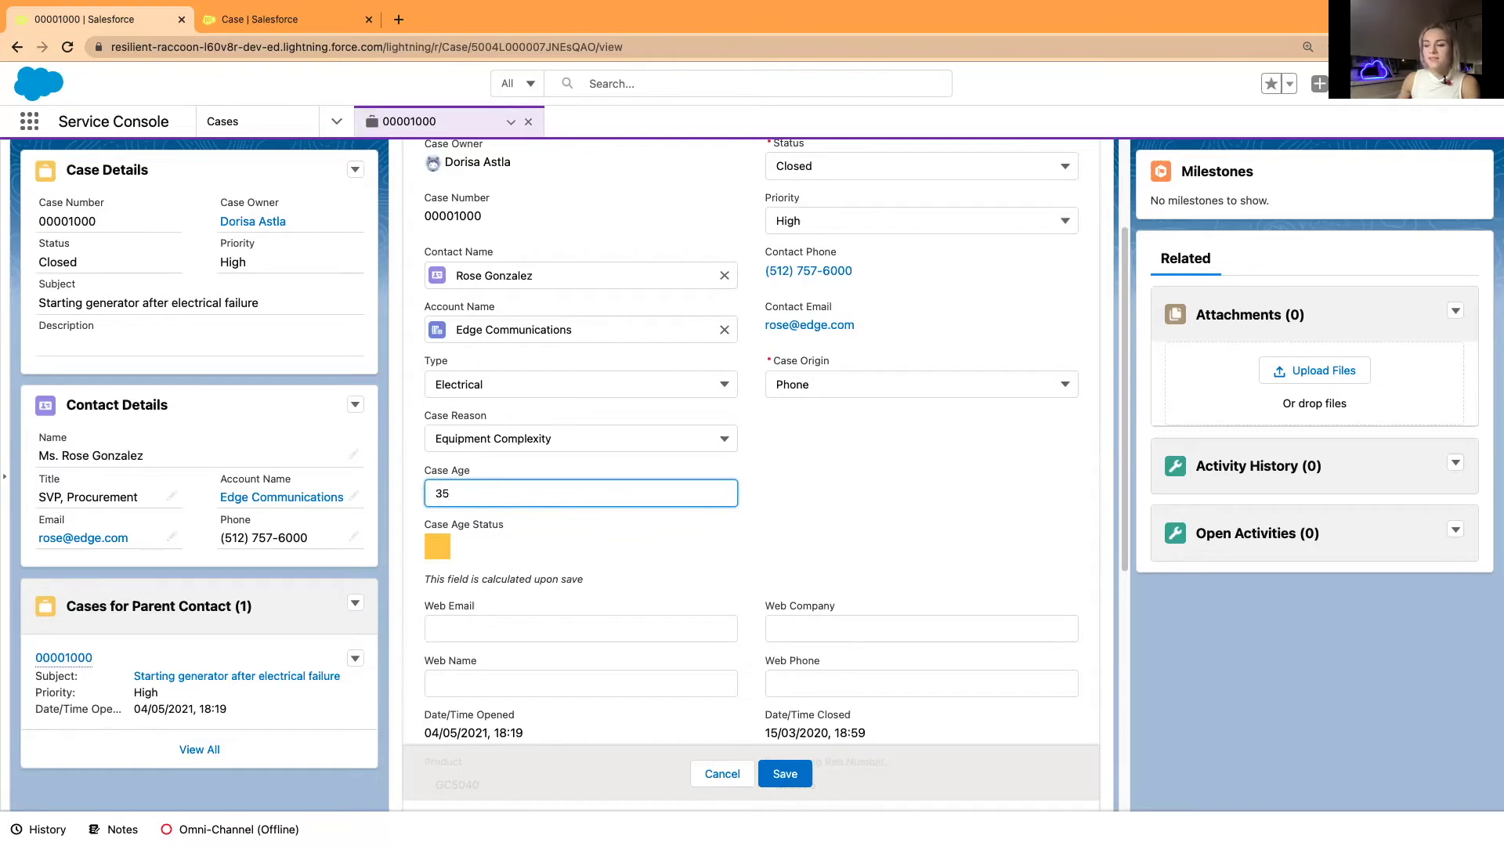
pyautogui.click(790, 772)
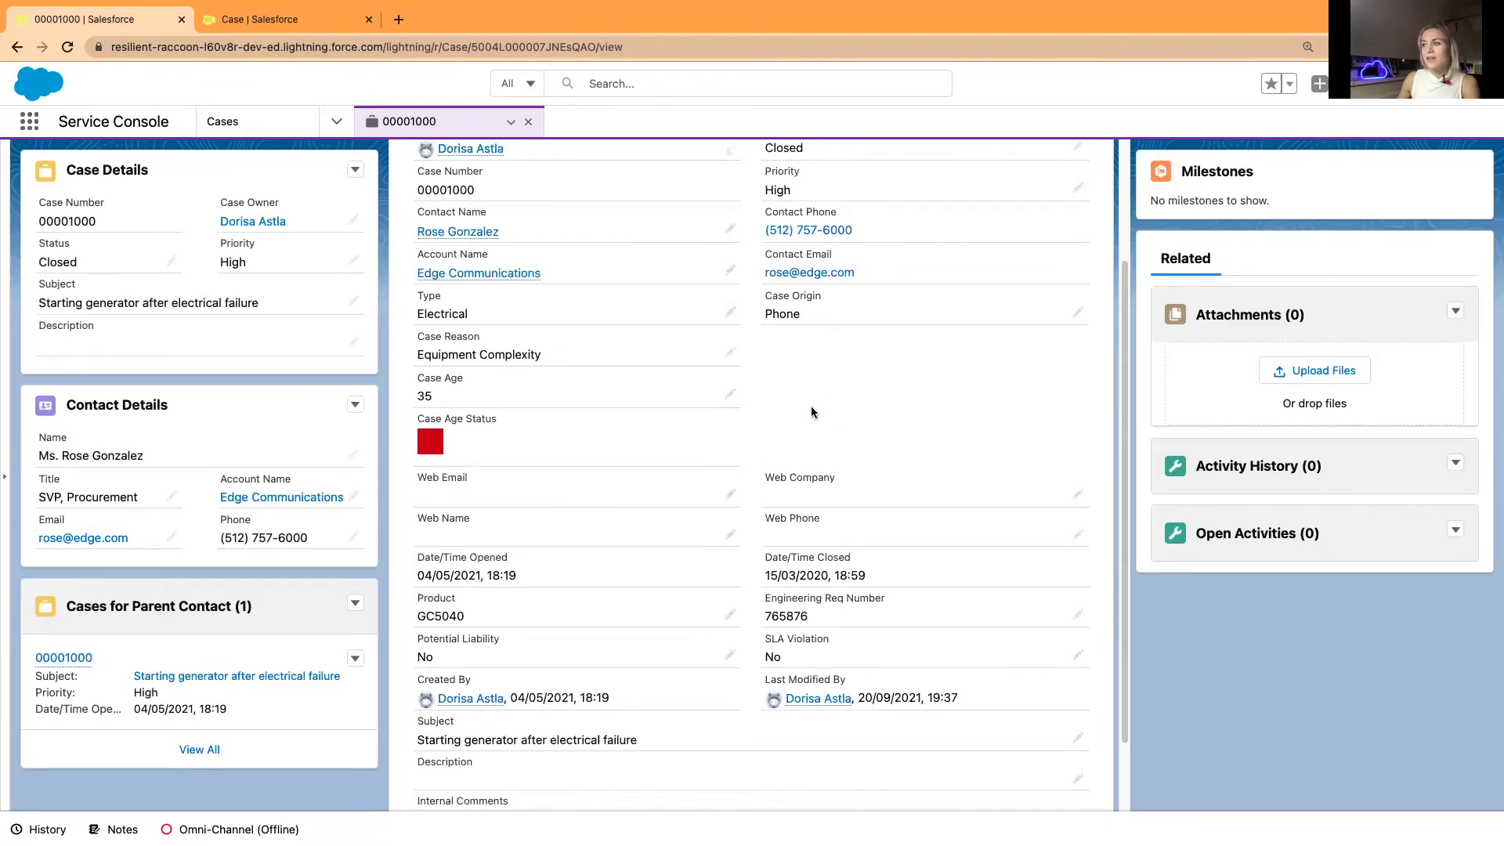
# Change Case Age to 2 and save, leaving the status square green
pyautogui.scroll(1, 810, 409)
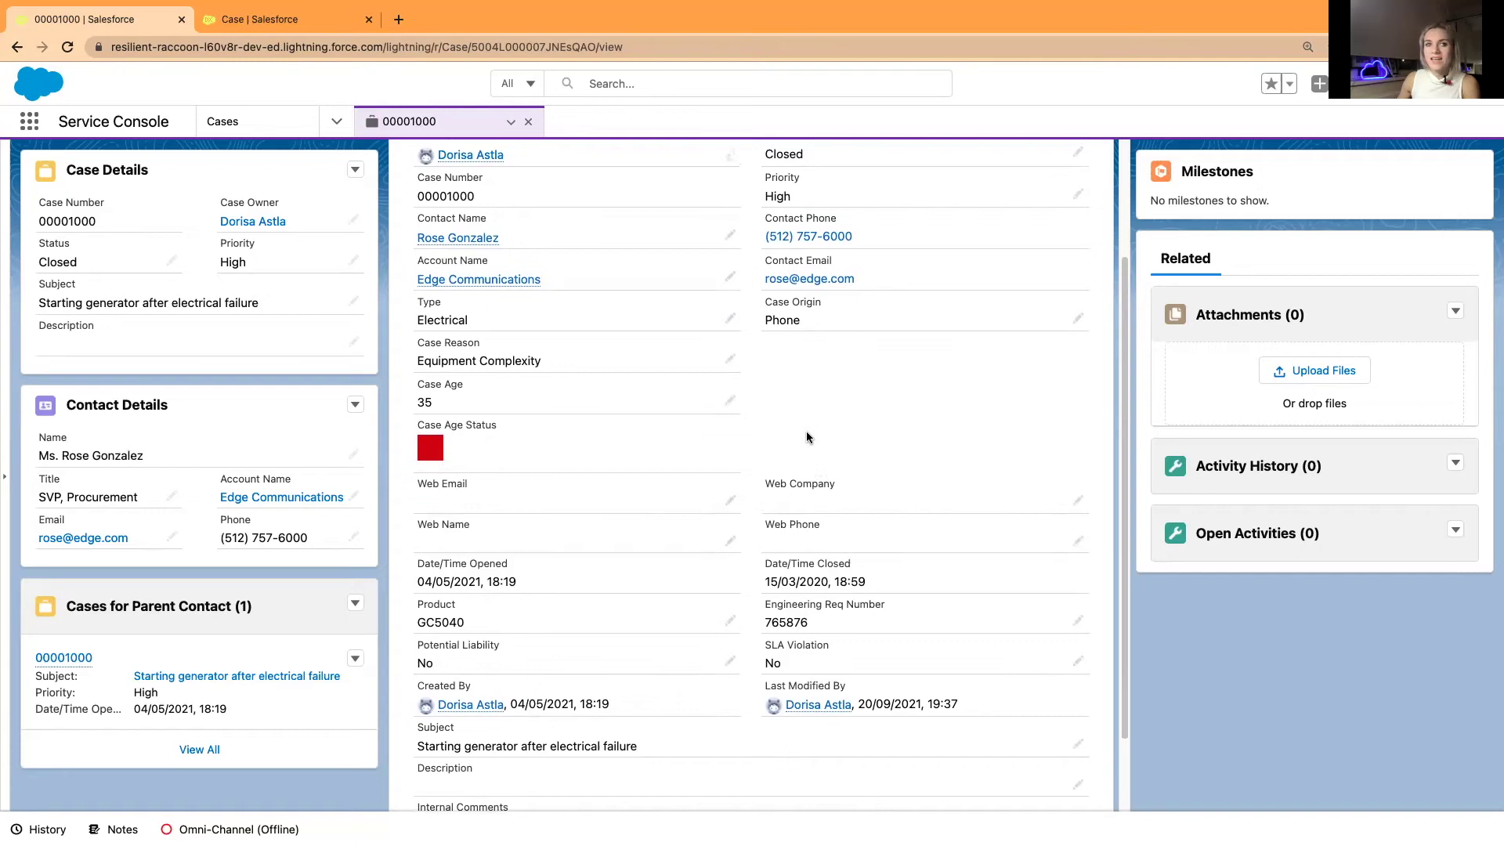
pyautogui.scroll(1, 777, 427)
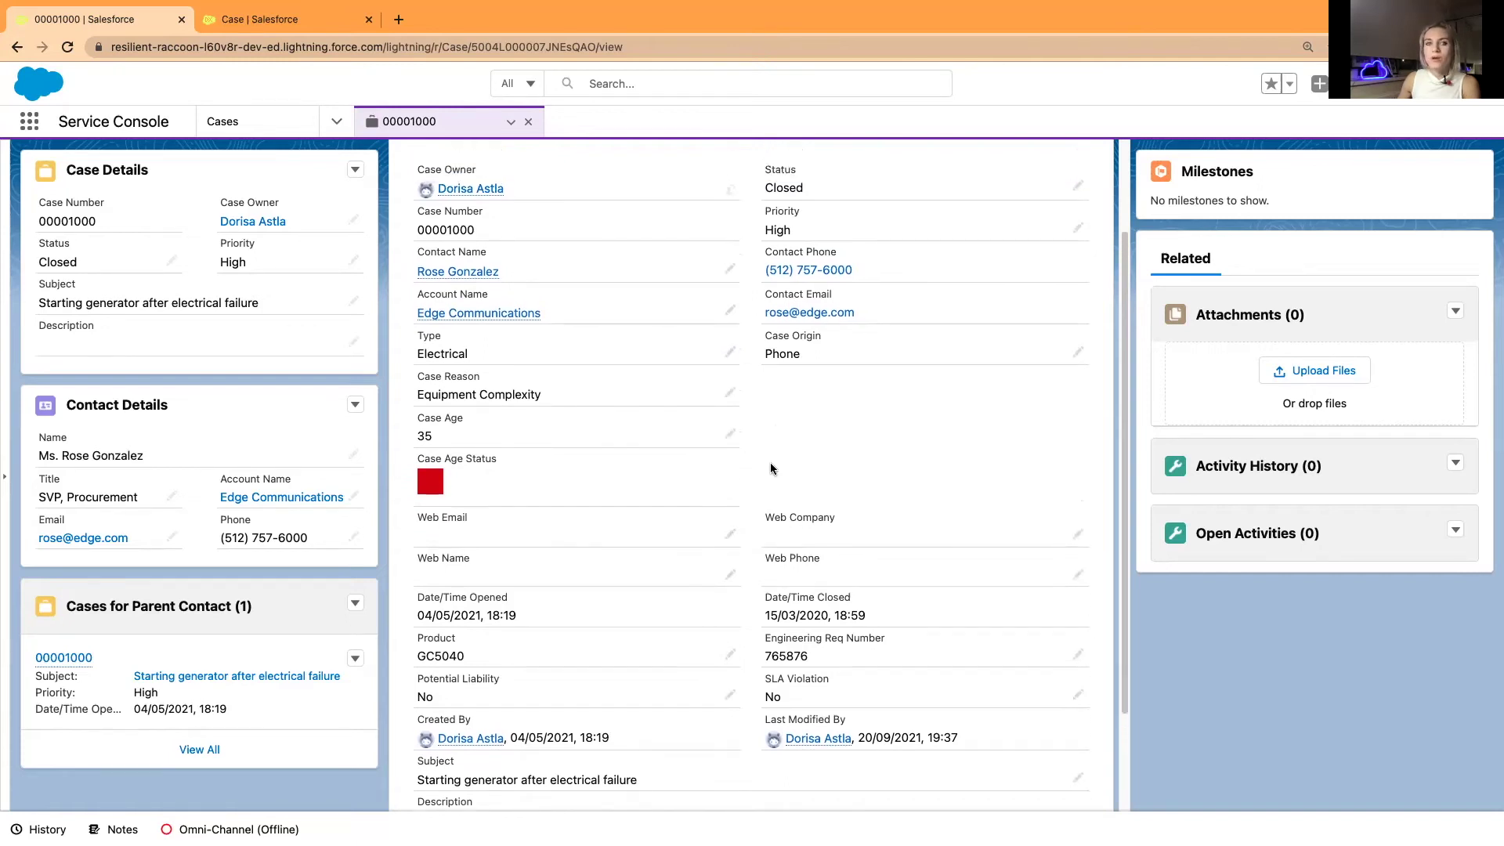
pyautogui.click(730, 435)
pyautogui.moveTo(456, 452); pyautogui.dragTo(428, 453)
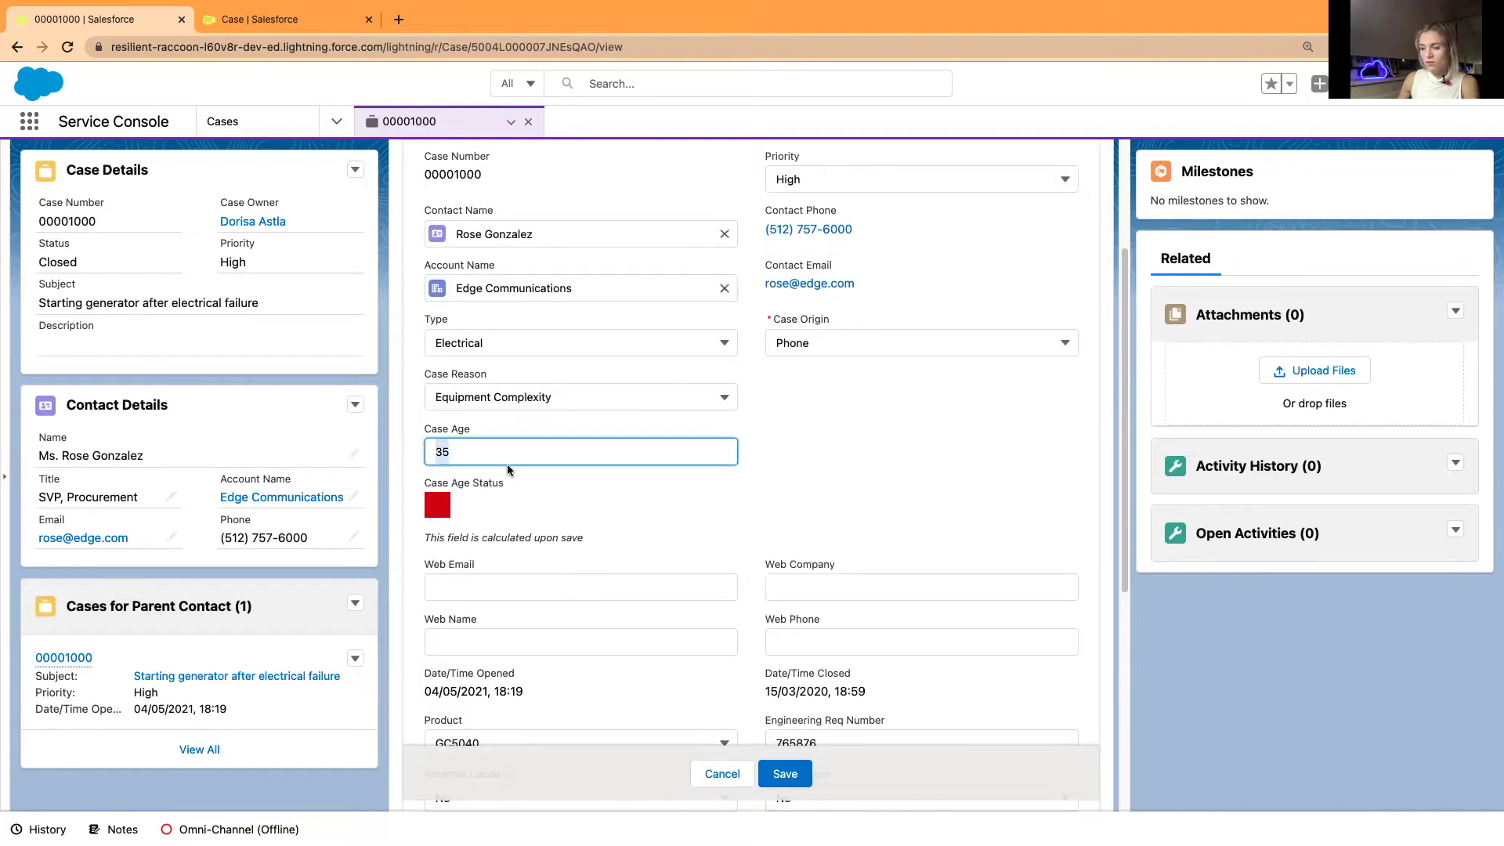
pyautogui.write('2')
pyautogui.click(785, 774)
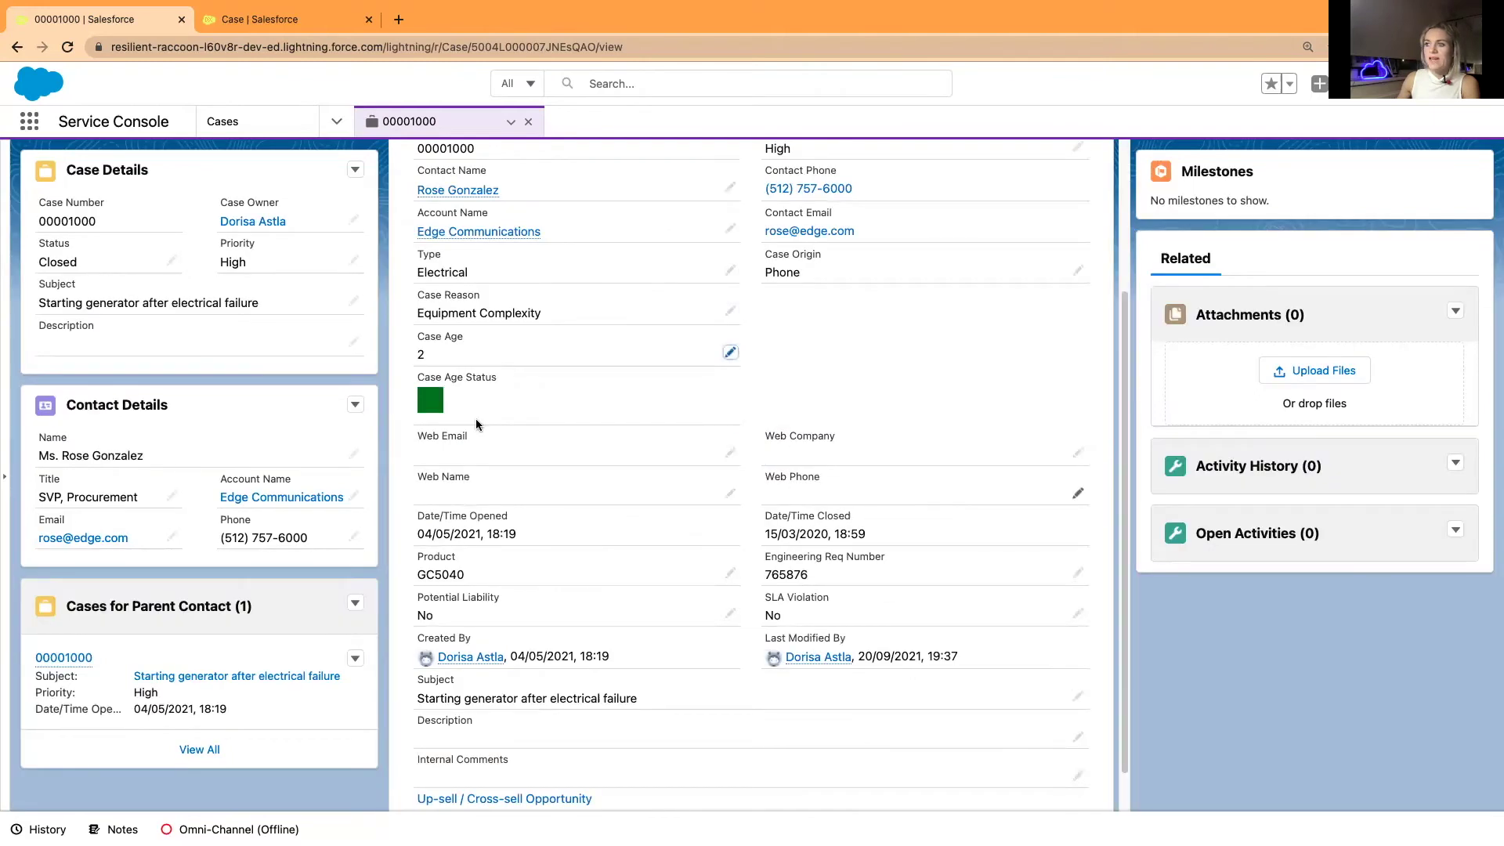
pyautogui.scroll(1, 779, 413)
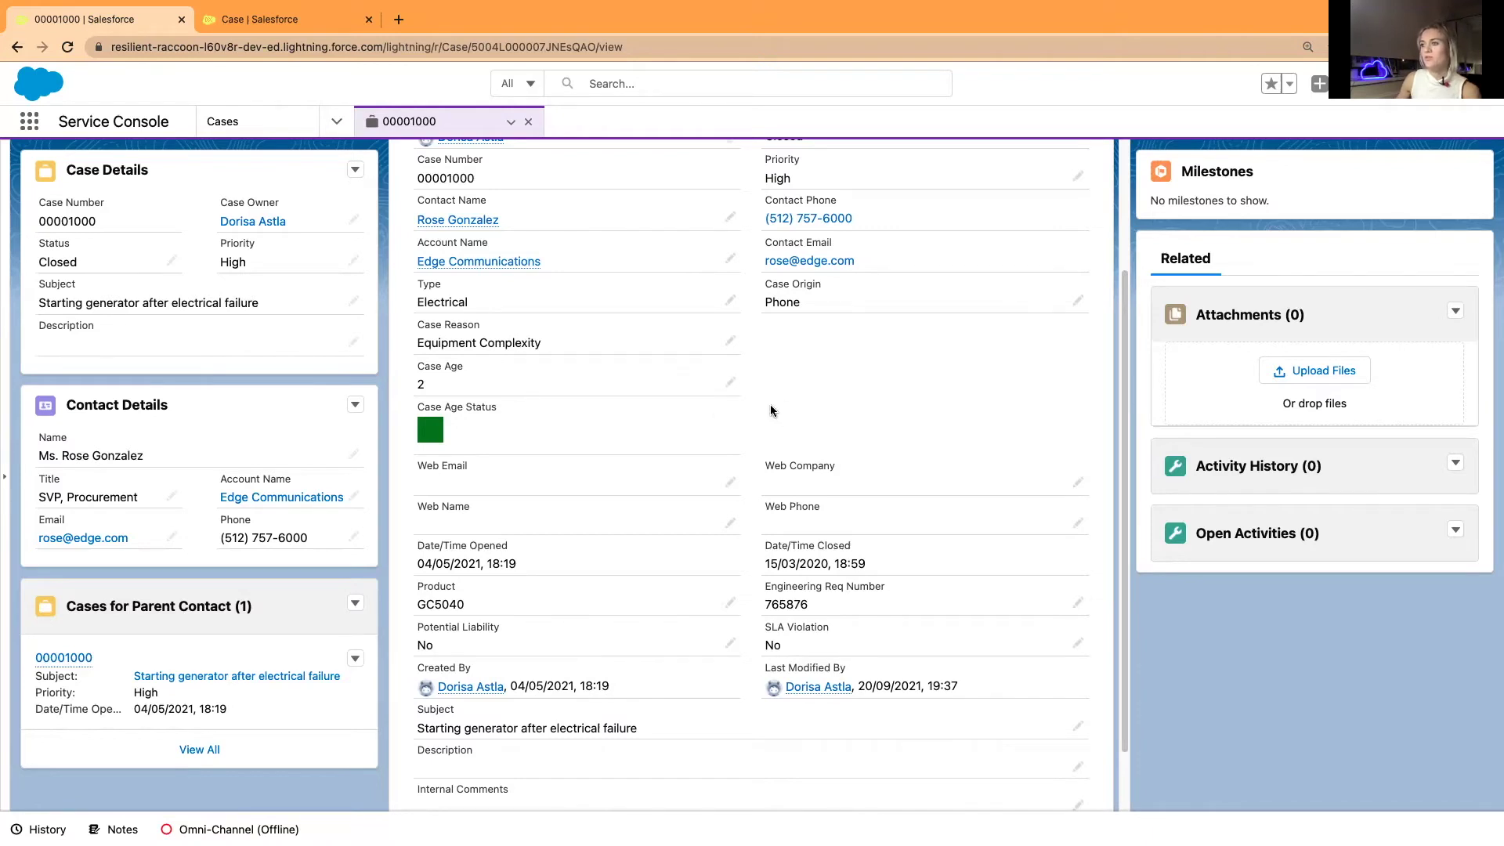
pyautogui.scroll(1, 774, 400)
pyautogui.scroll(-3, 773, 399)
pyautogui.scroll(5, 763, 510)
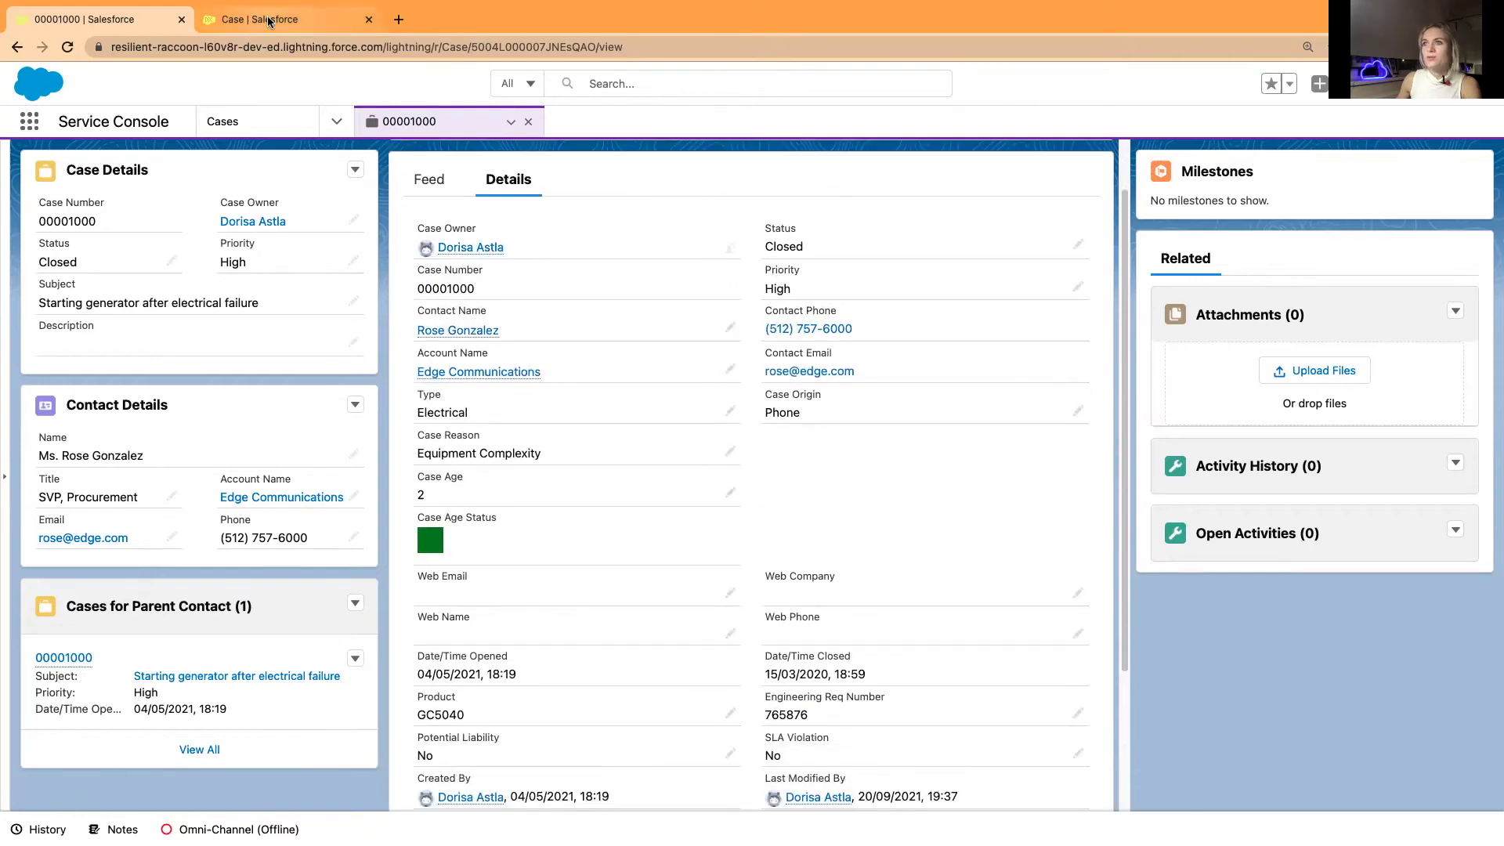
# Start a new Case formula field that returns a Number
pyautogui.click(269, 21)
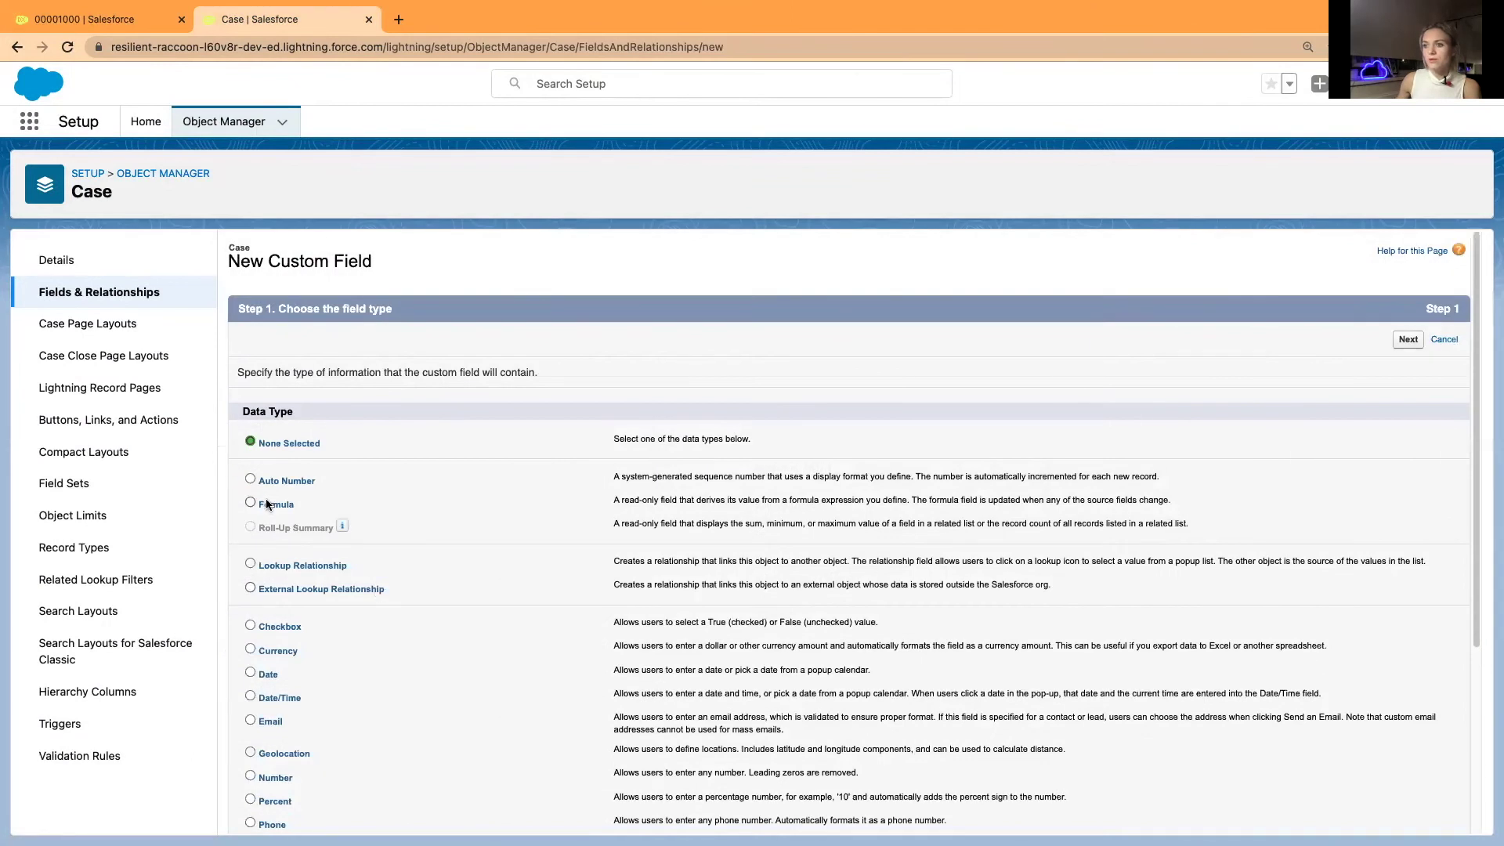
pyautogui.click(270, 507)
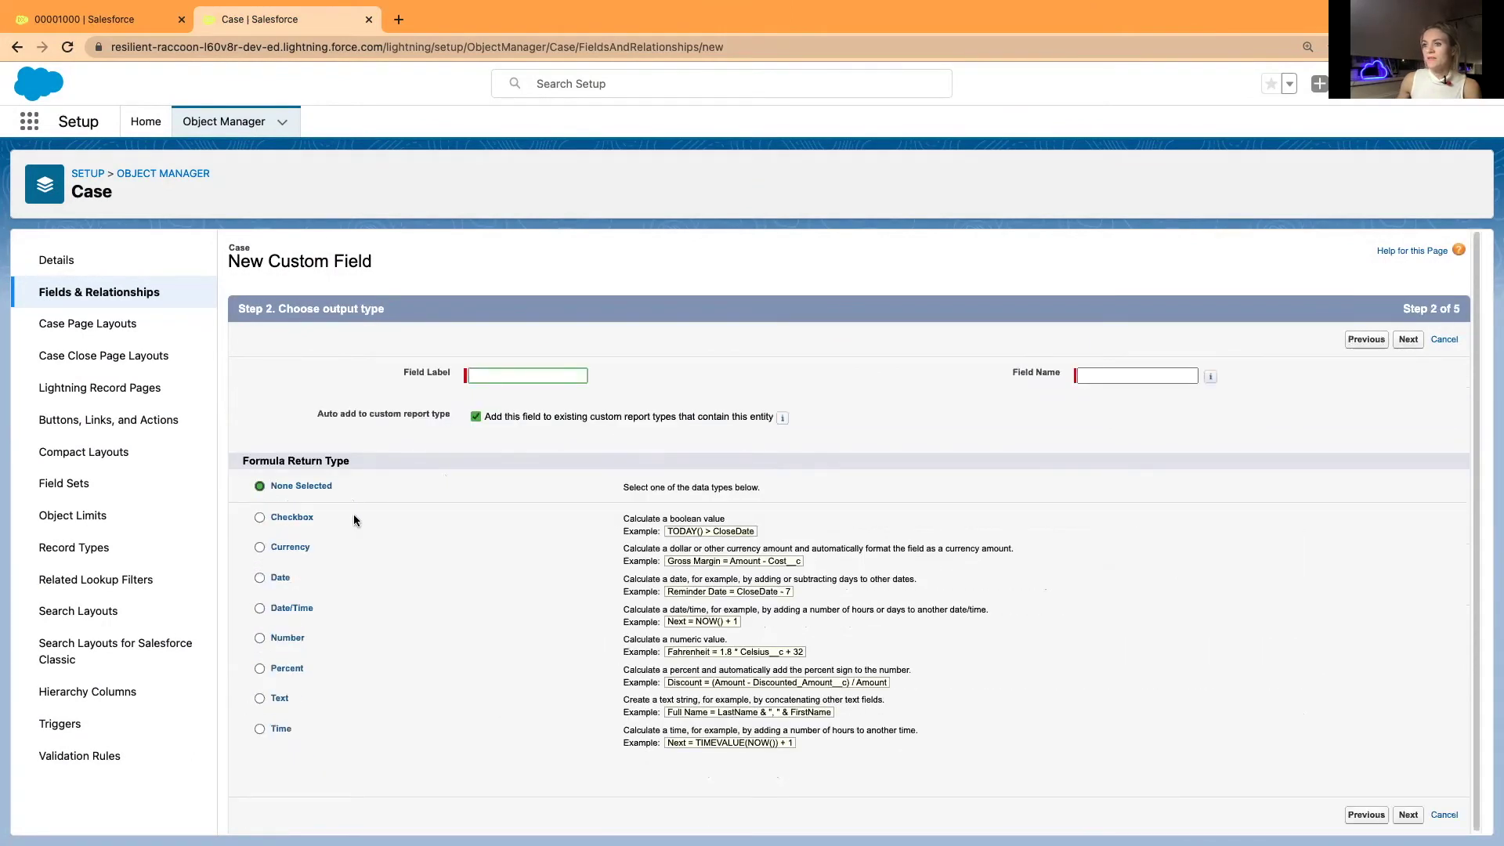
pyautogui.click(283, 637)
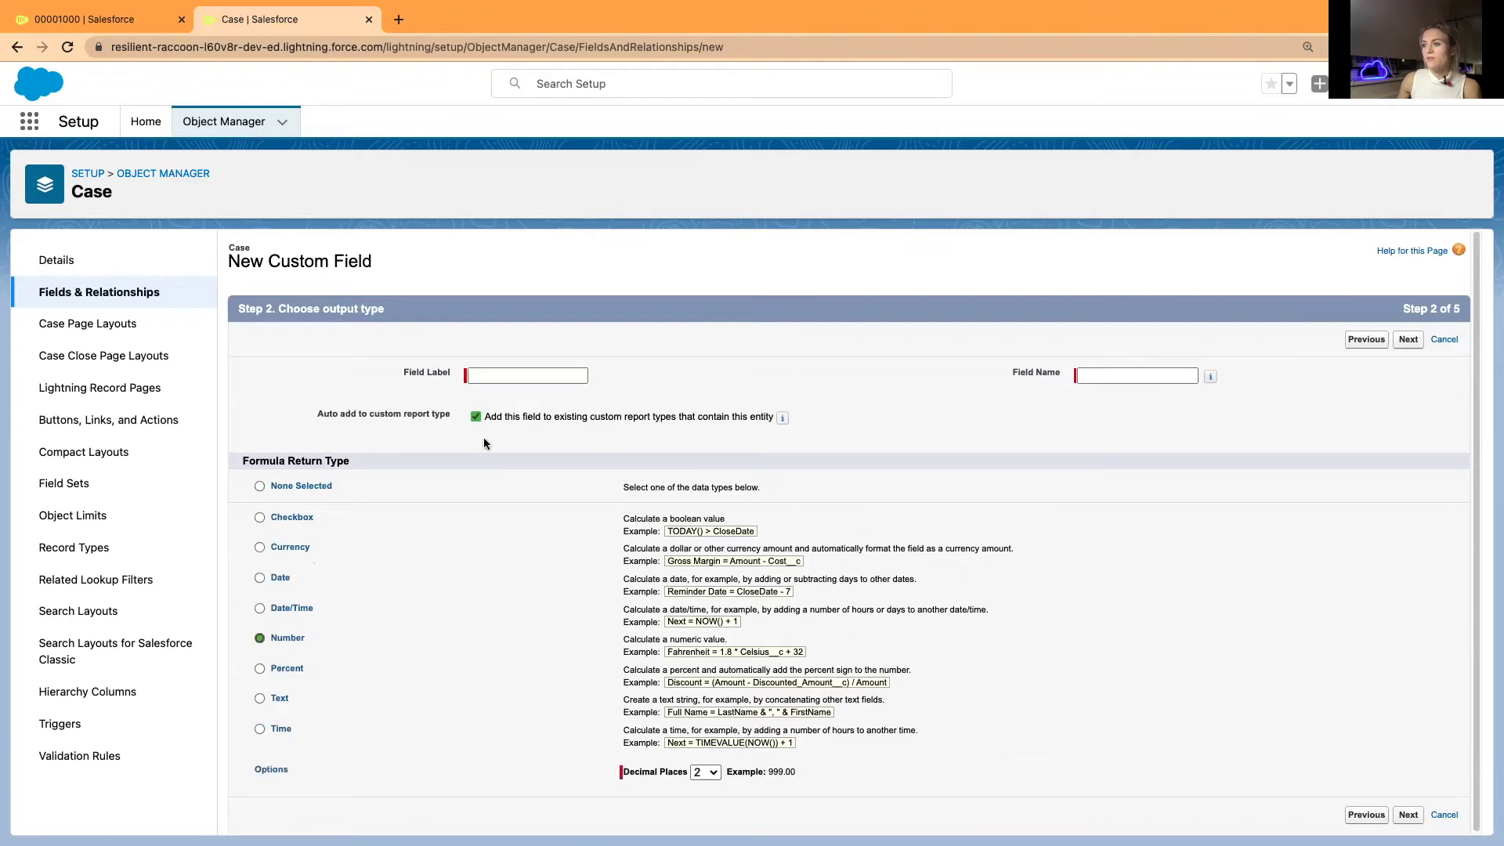
# Label it Case Age, name it Case_Age2, and set 0 decimal places
pyautogui.click(505, 373)
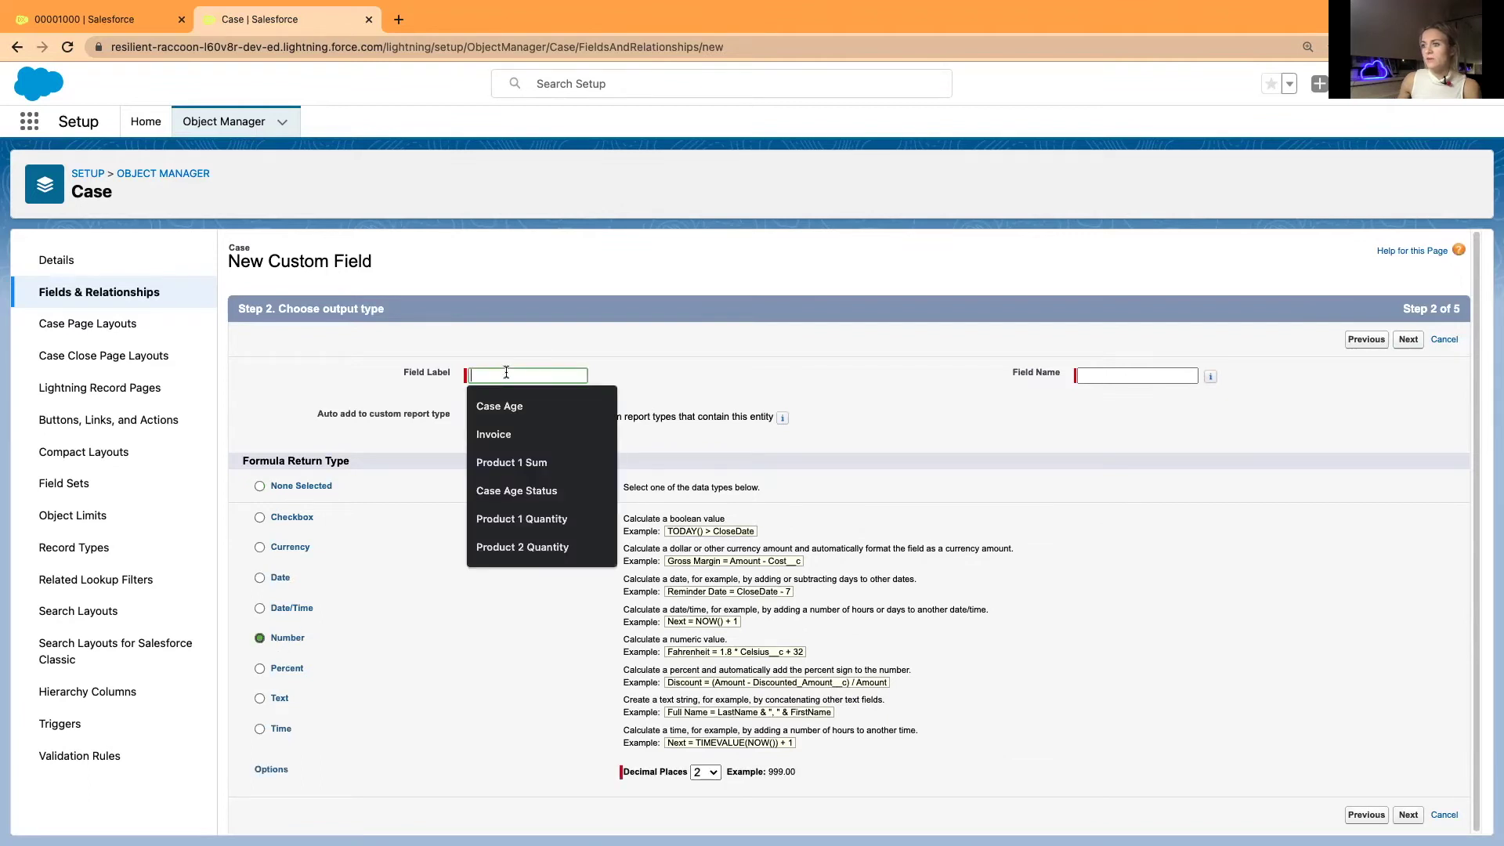
pyautogui.write('CASE')
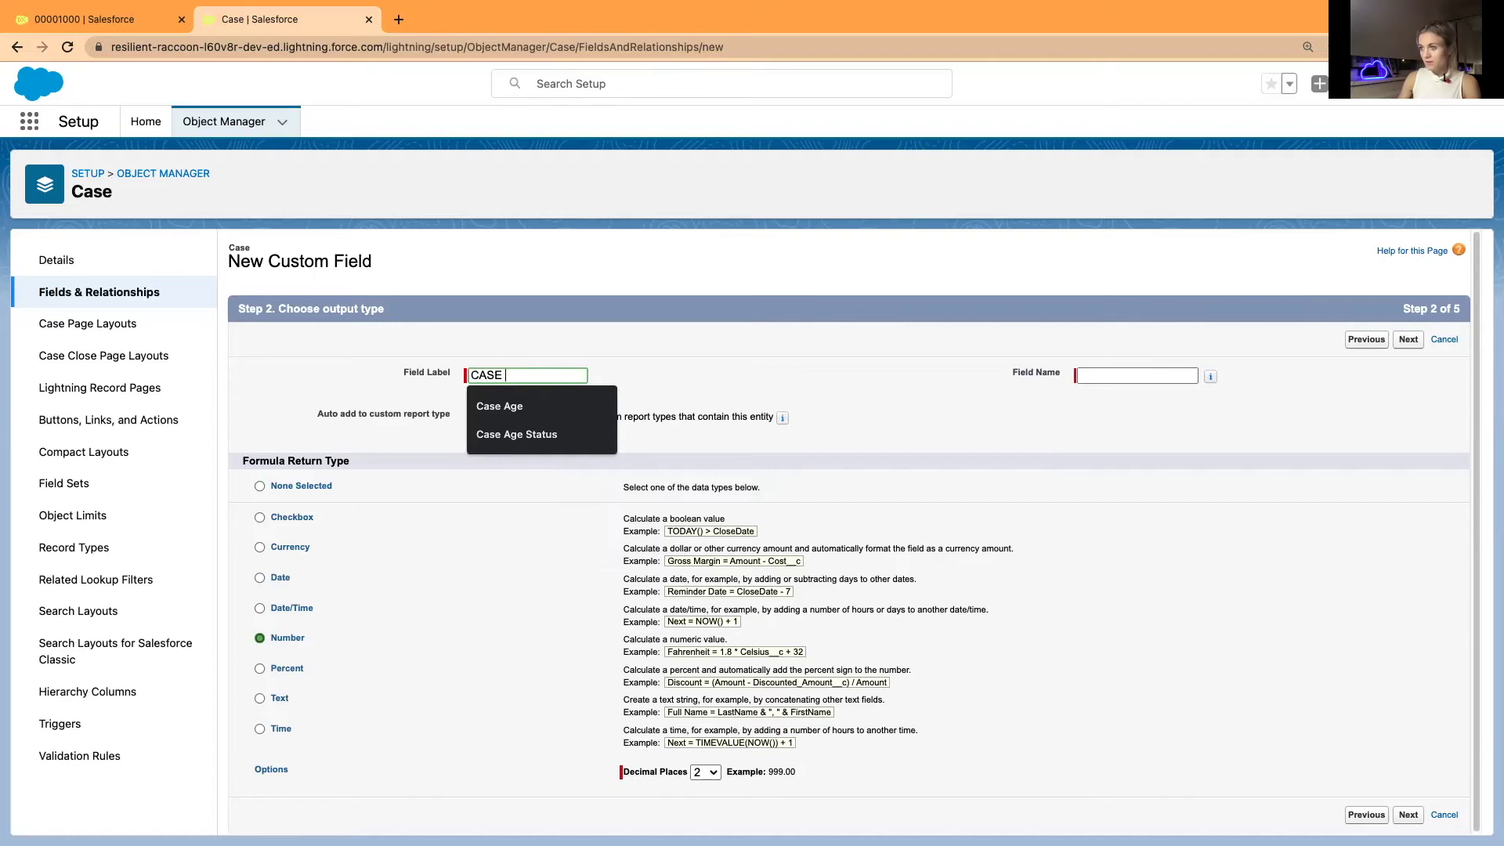
pyautogui.write(' A')
pyautogui.press('BackSpace')
pyautogui.press('BackSpace')
pyautogui.press('BackSpace')
pyautogui.press('BackSpace')
pyautogui.press('BackSpace')
pyautogui.press('BackSpace')
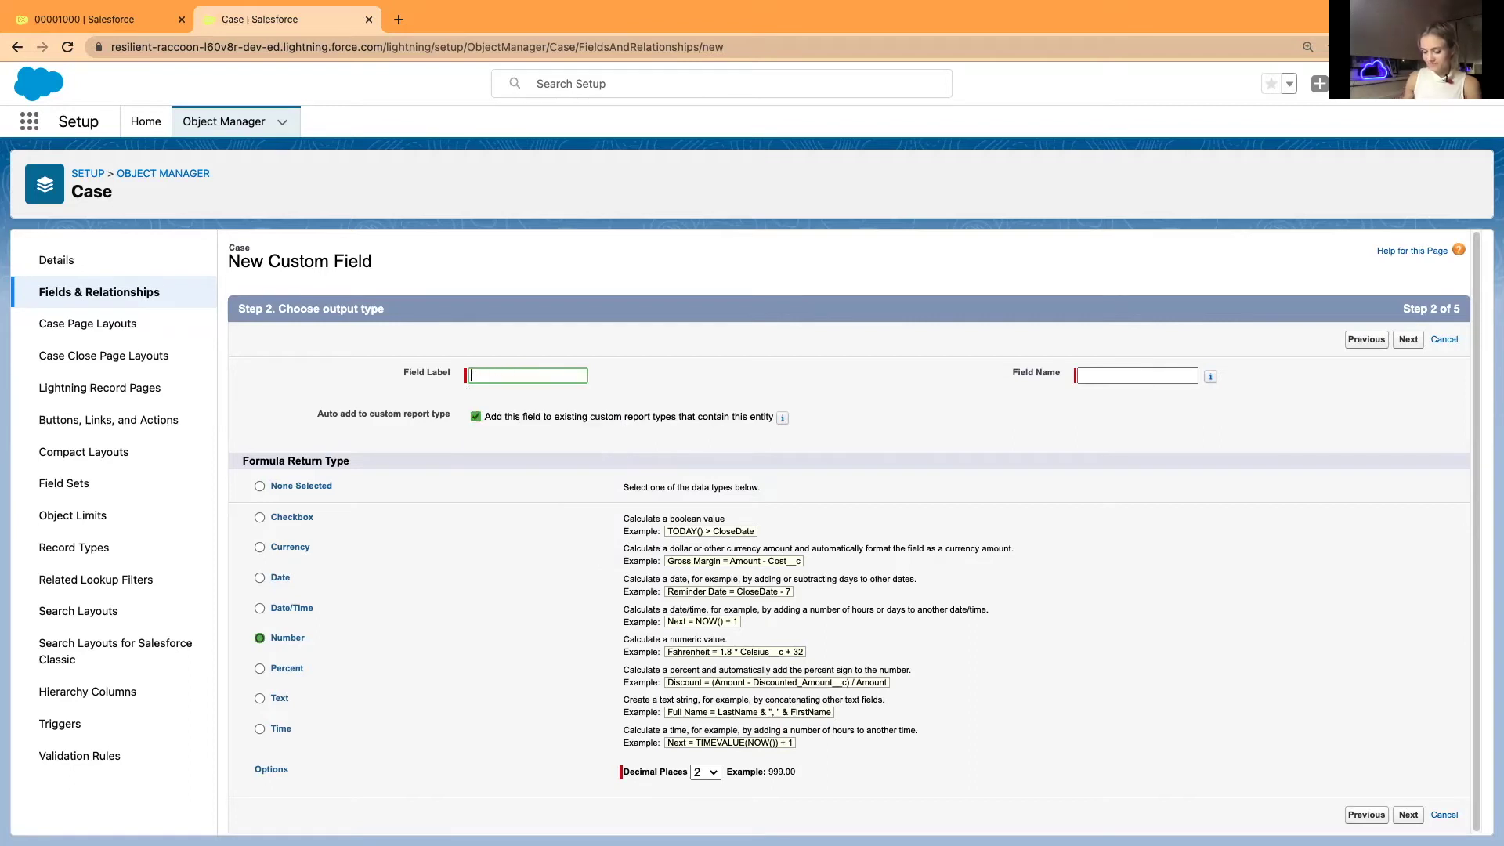
pyautogui.write('Case A')
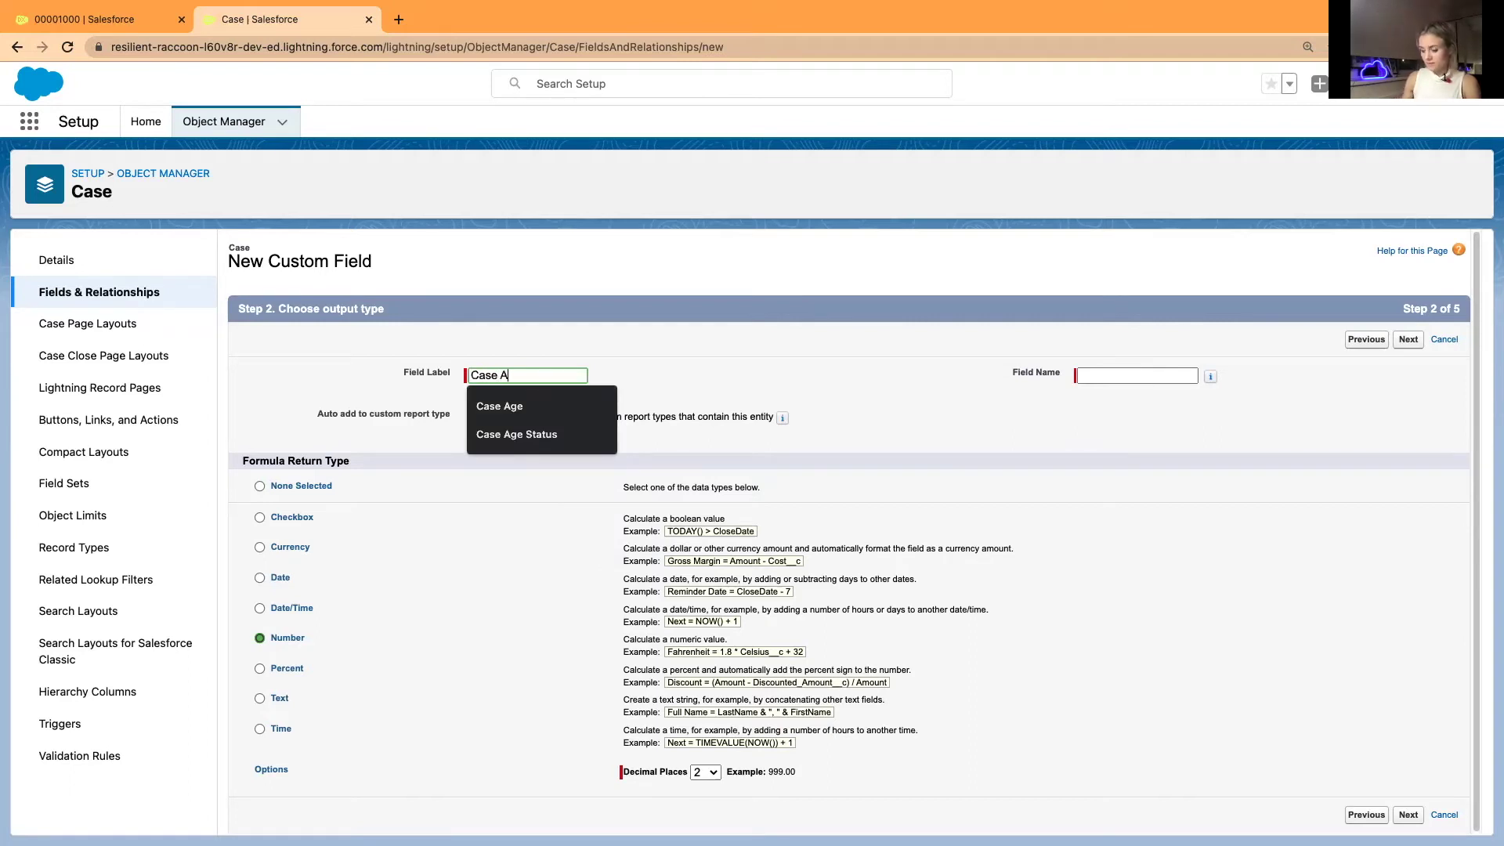
pyautogui.write('ge')
pyautogui.click(1135, 375)
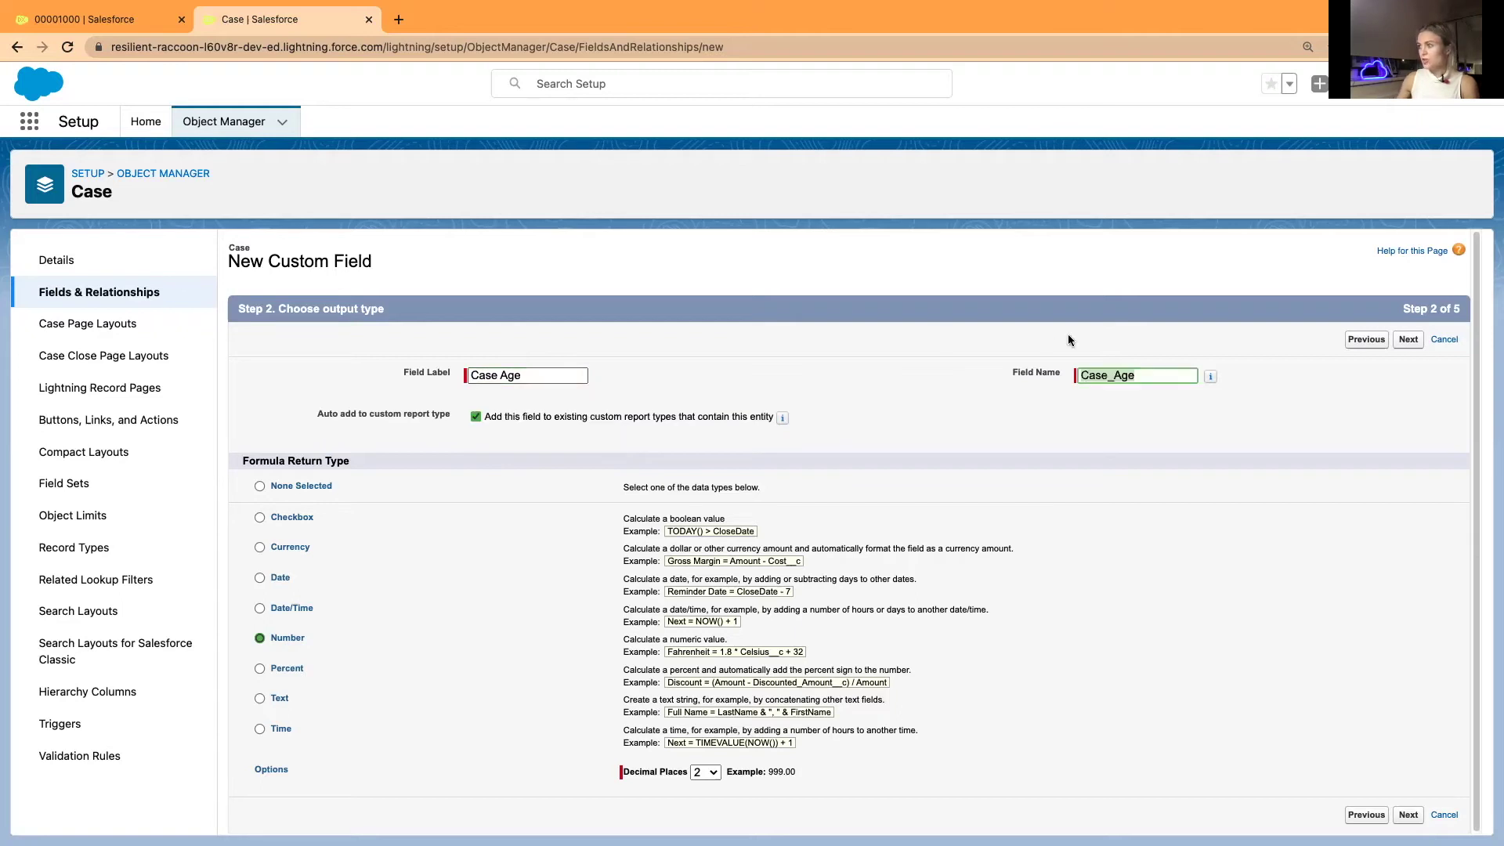
pyautogui.write('2')
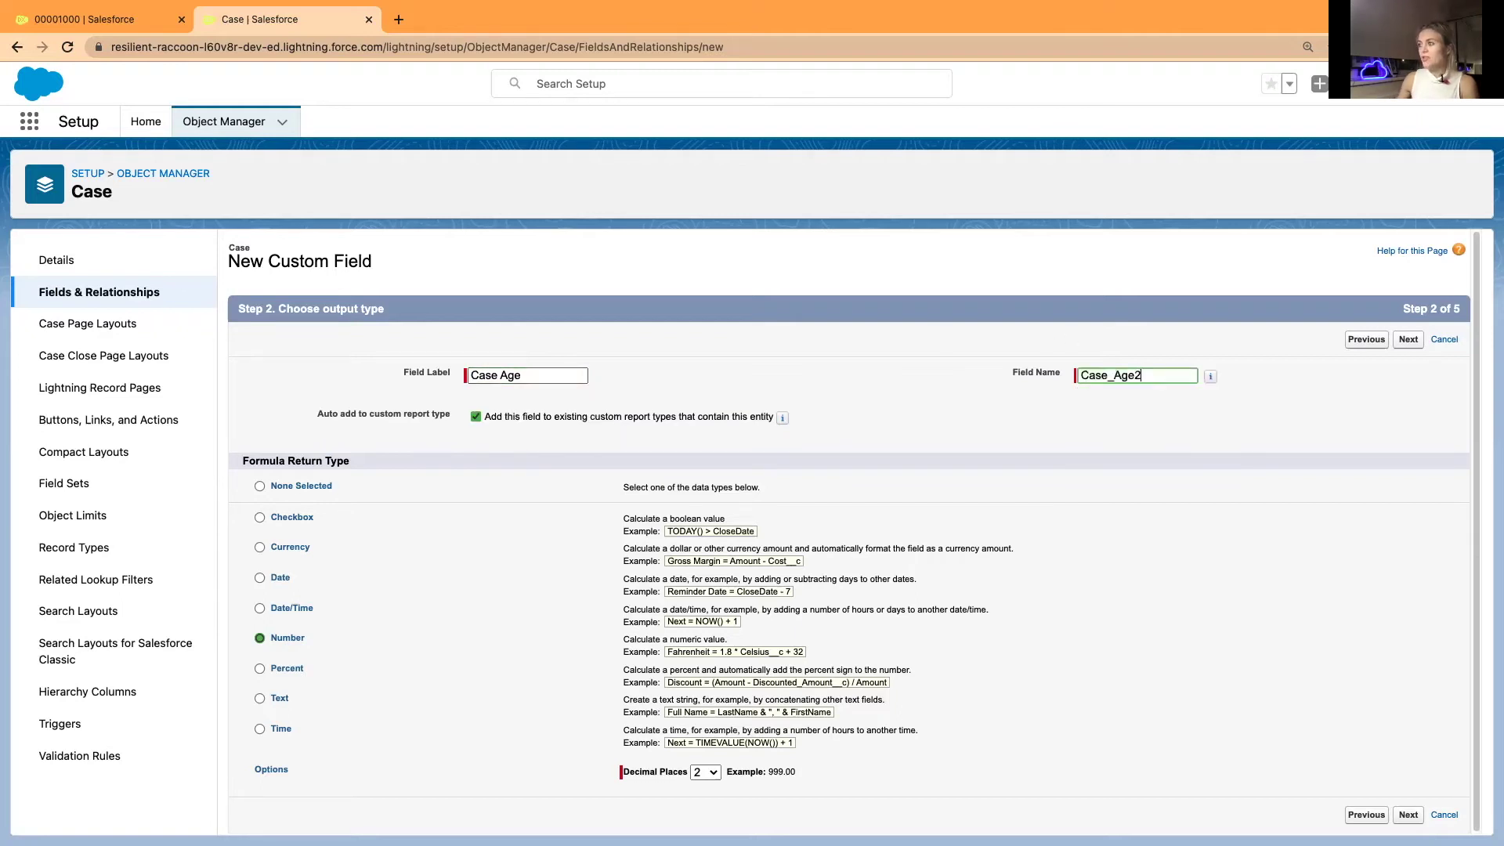
pyautogui.click(969, 426)
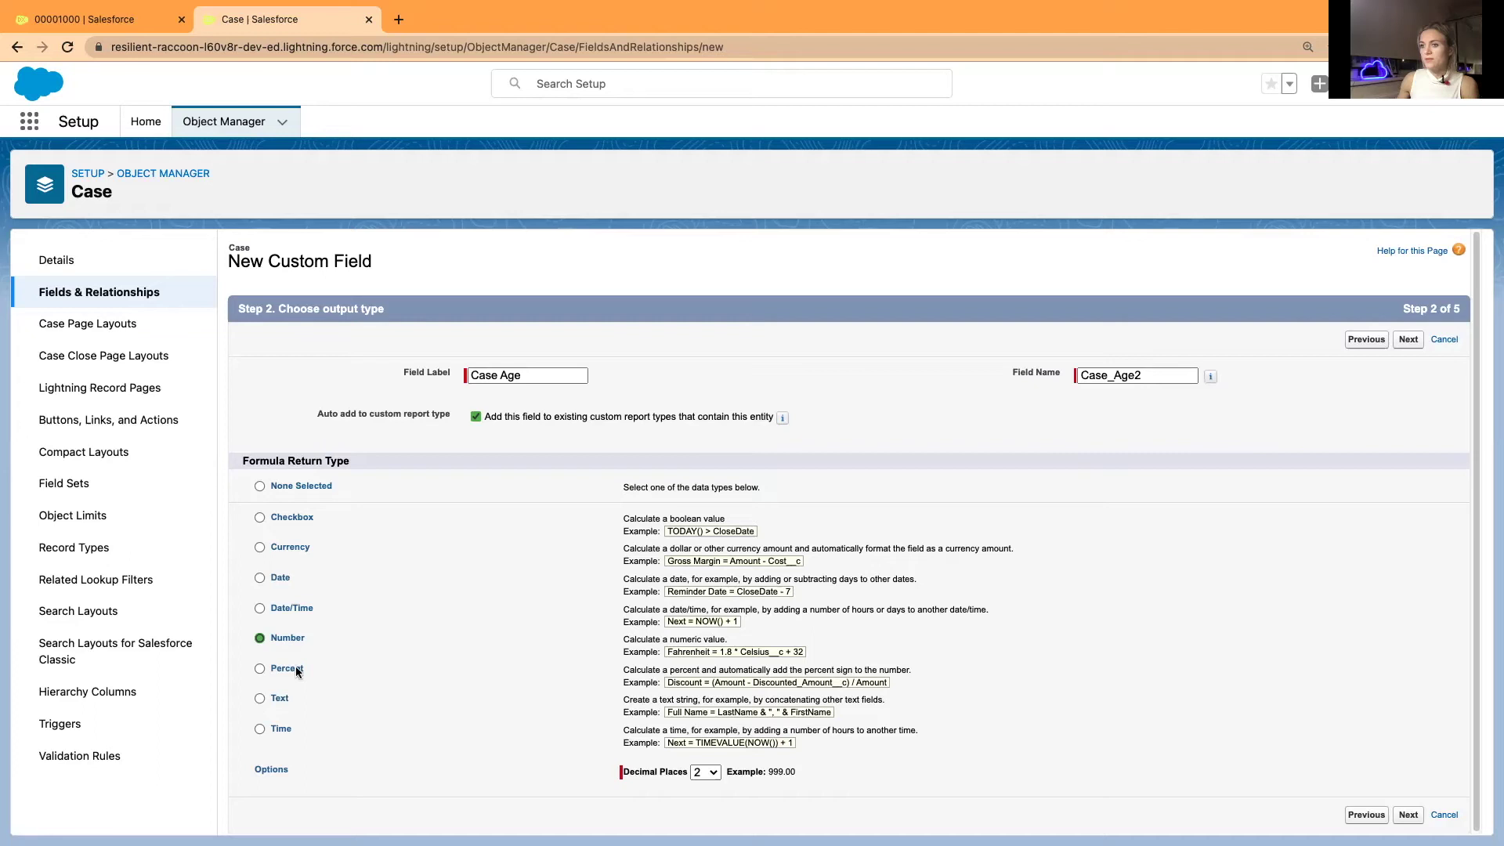
pyautogui.click(704, 772)
pyautogui.click(708, 738)
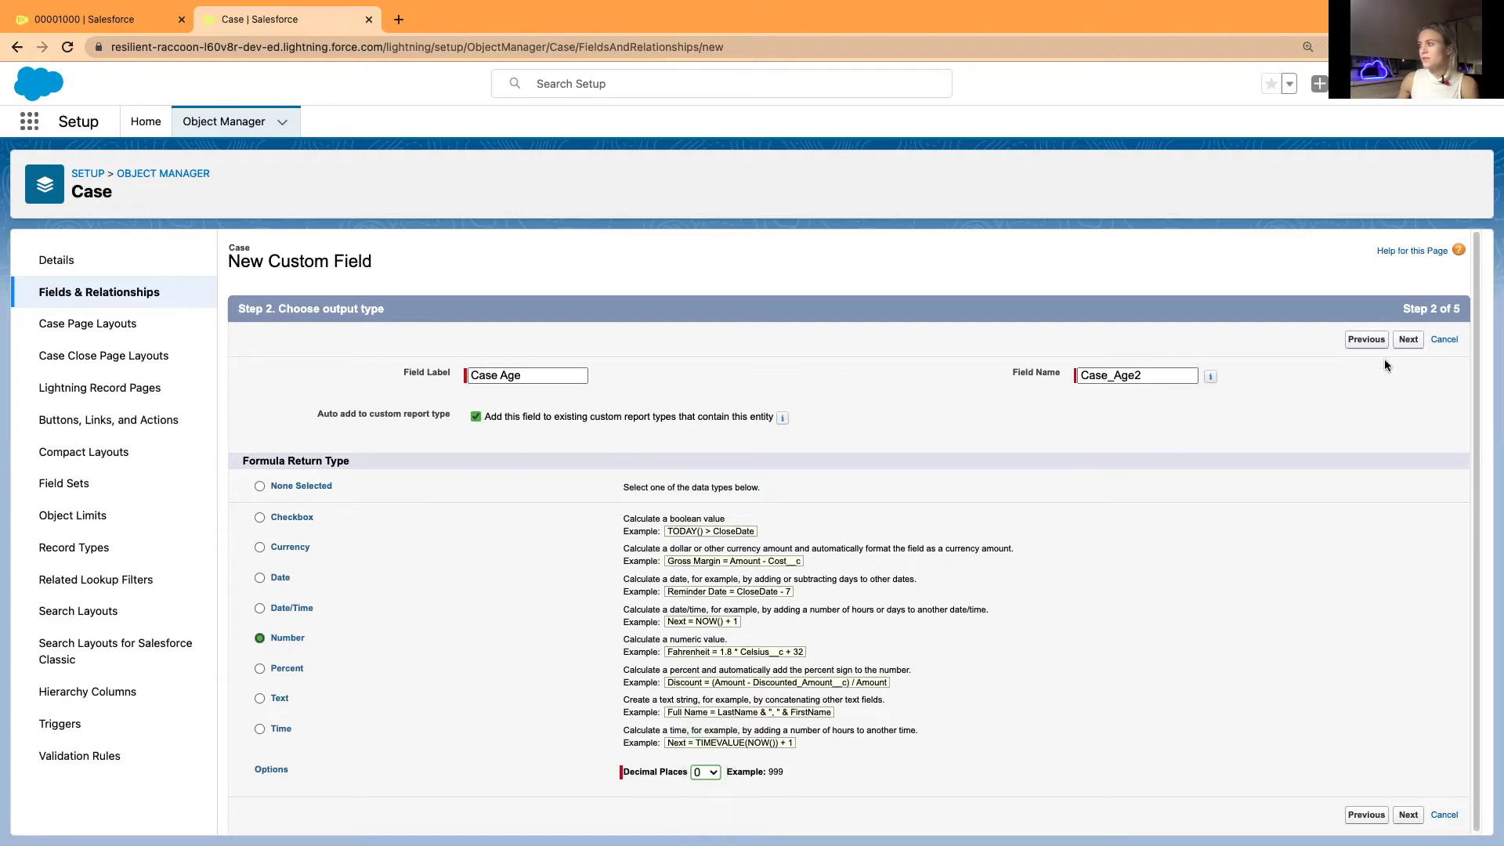
pyautogui.click(1407, 339)
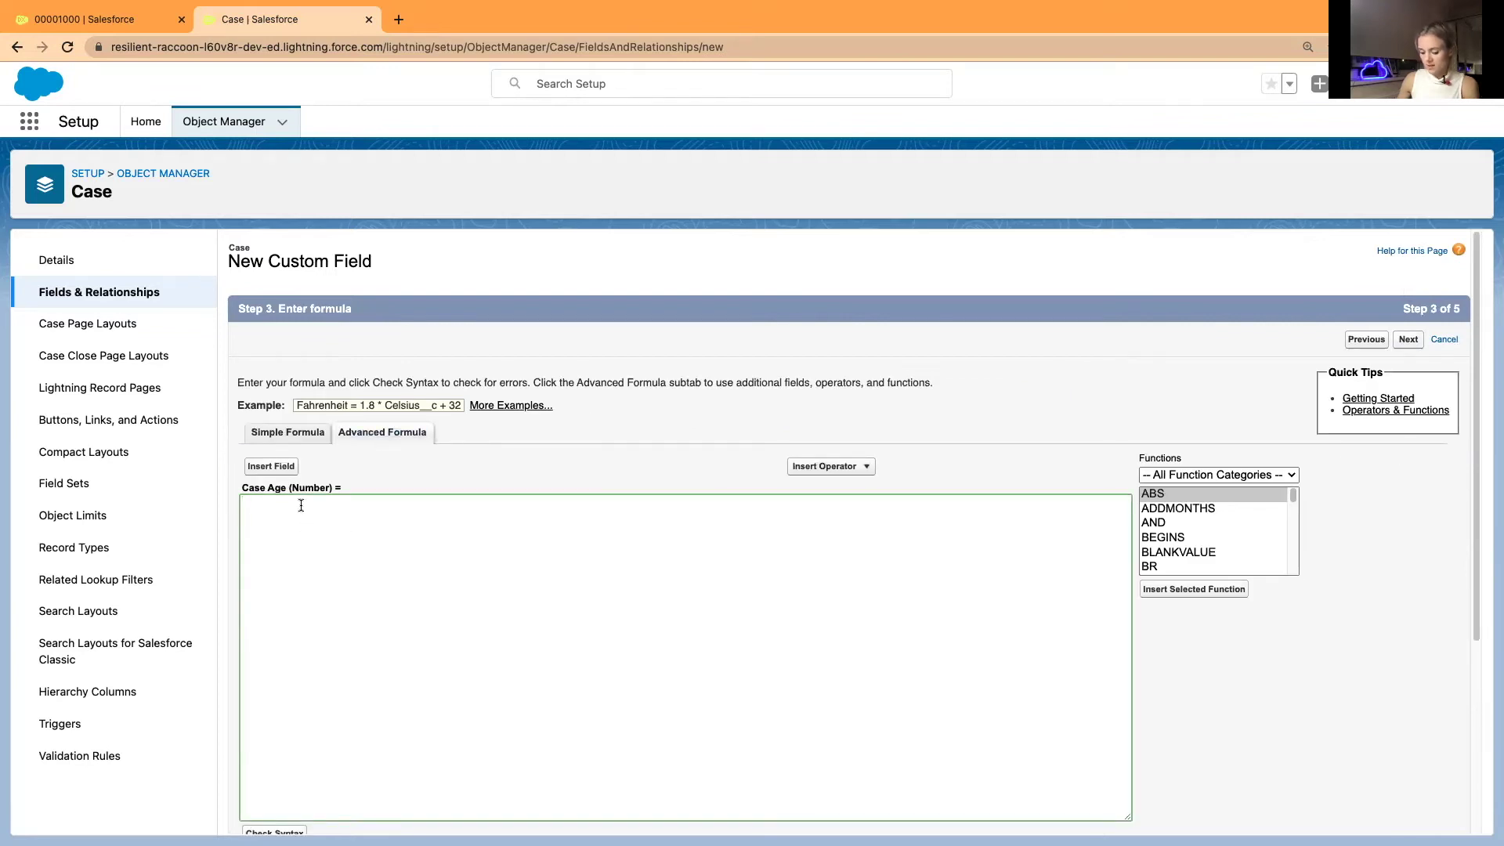
# Type IF(ISBLANK(ClosedDate), NOW()+ DATEVALUE(CreatedDate), followed by DATEVALUE() - DATEVALUE()
pyautogui.write('IF(')
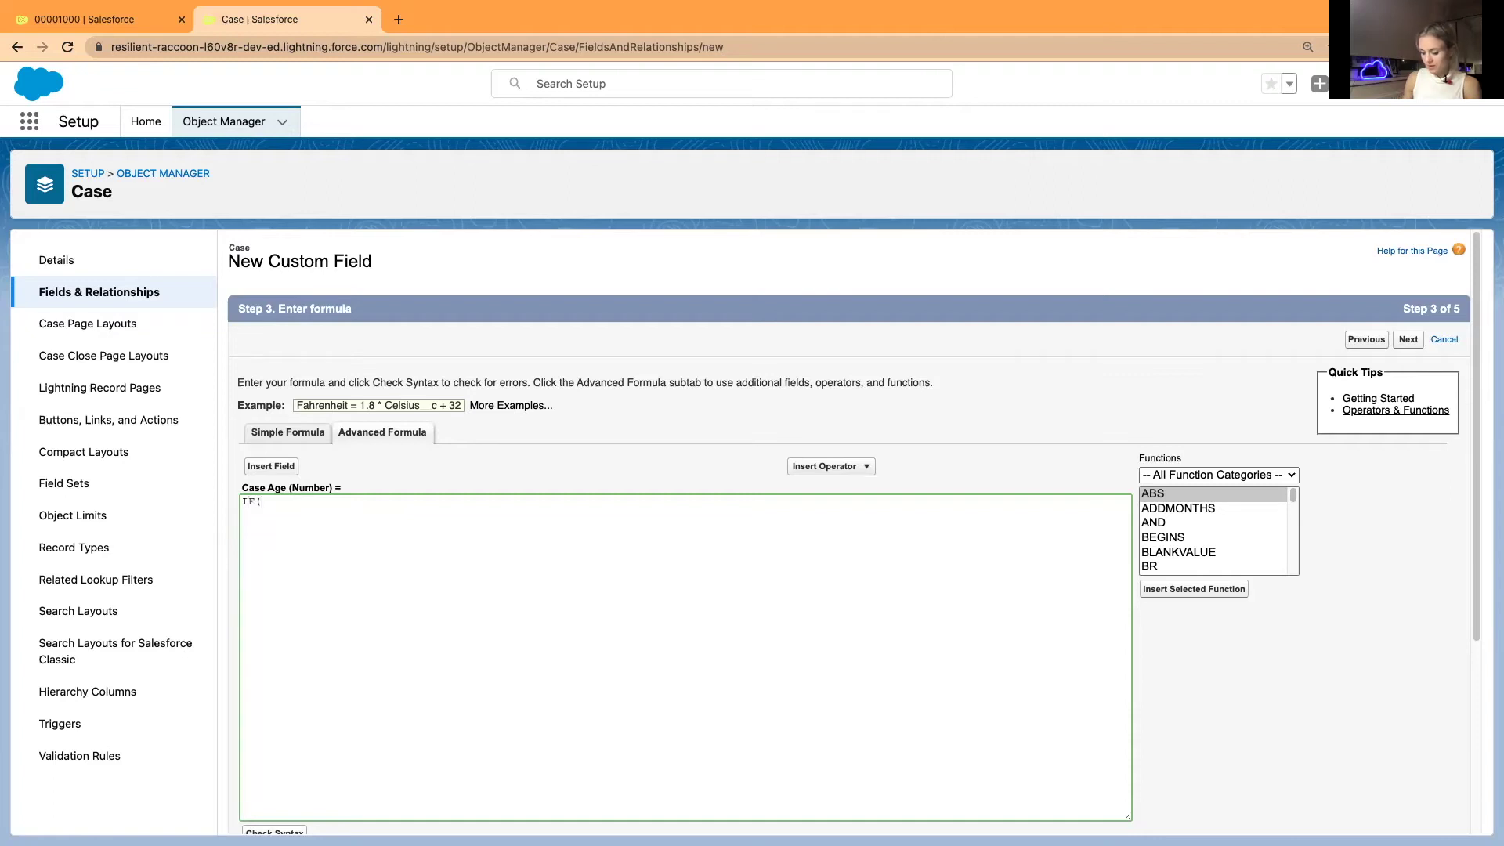
pyautogui.write('Close')
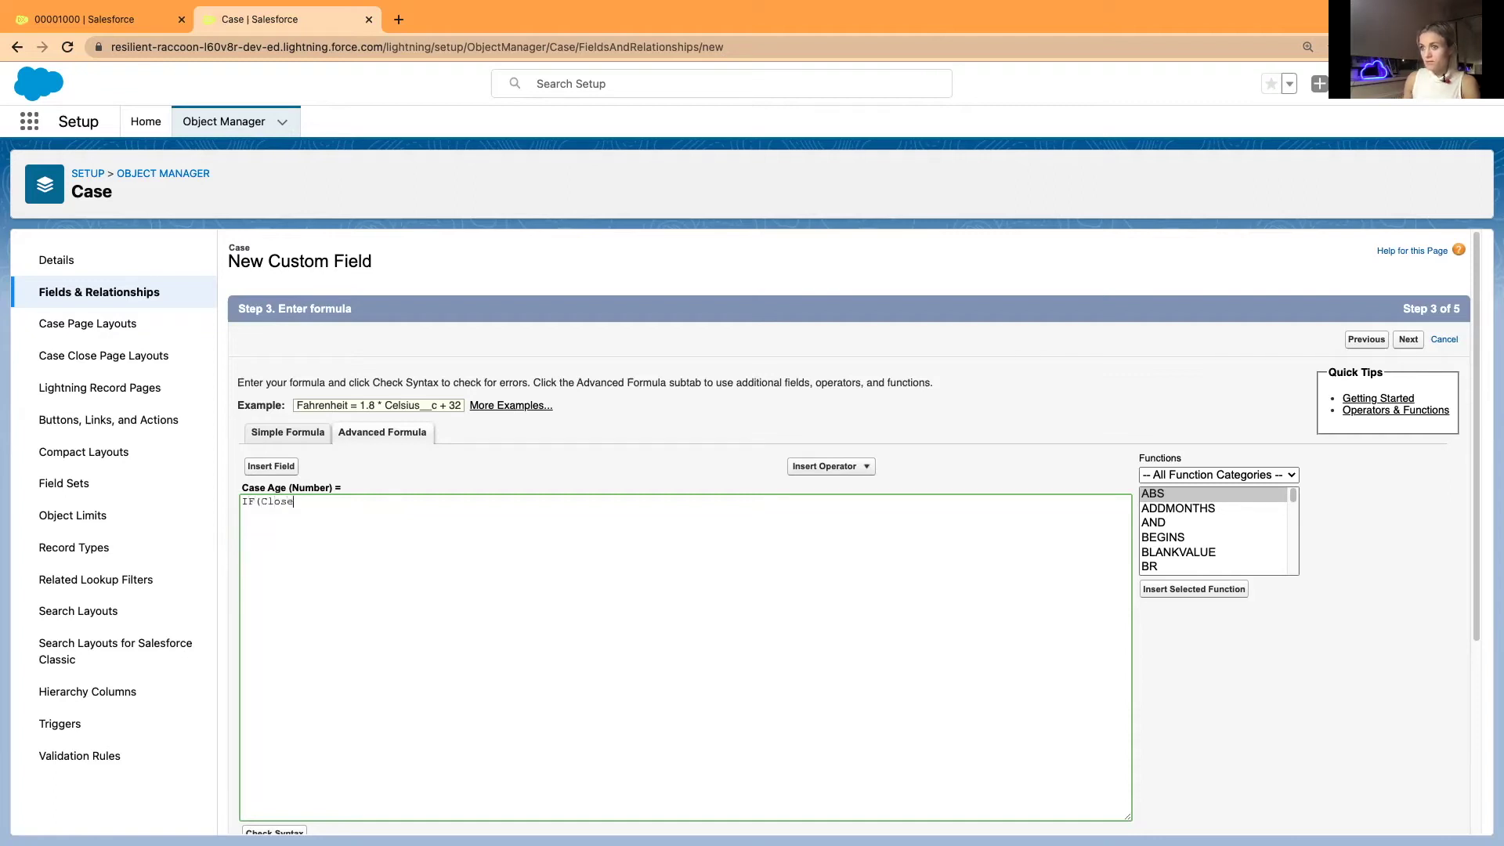
pyautogui.write('dDate')
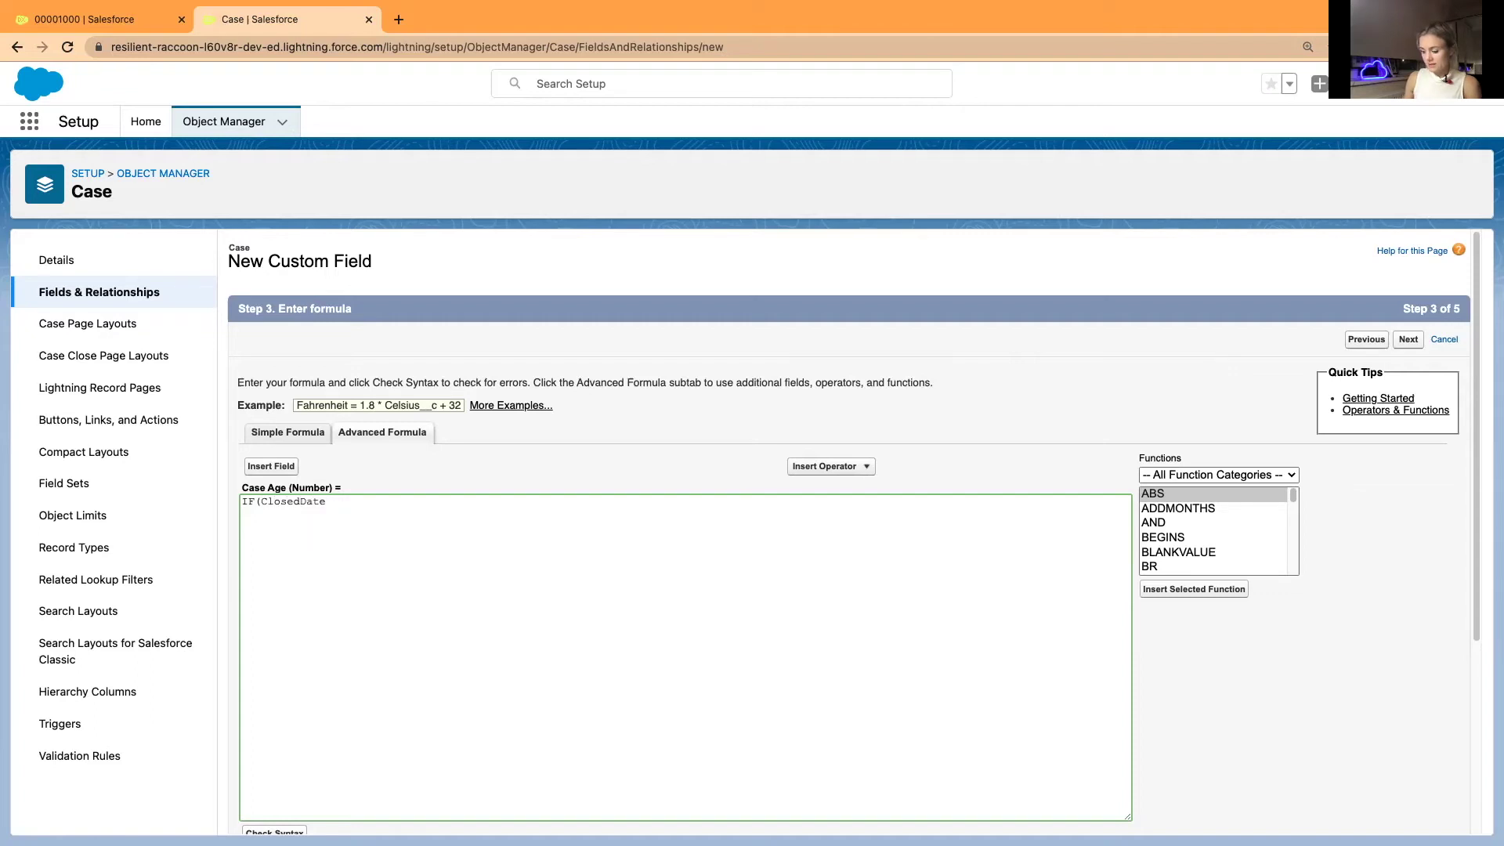
pyautogui.write(')')
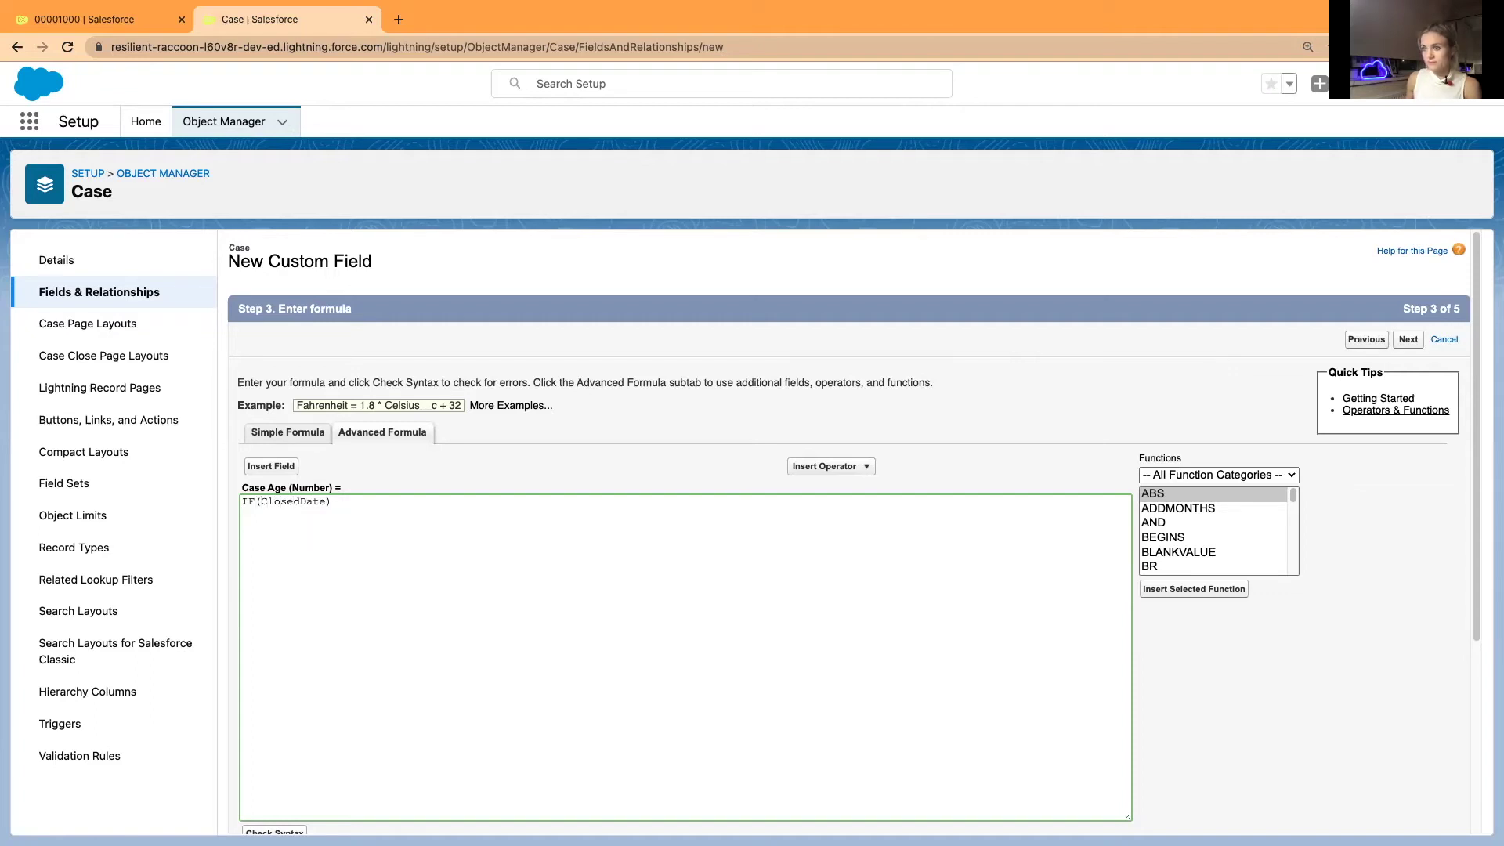
pyautogui.write('(ISB')
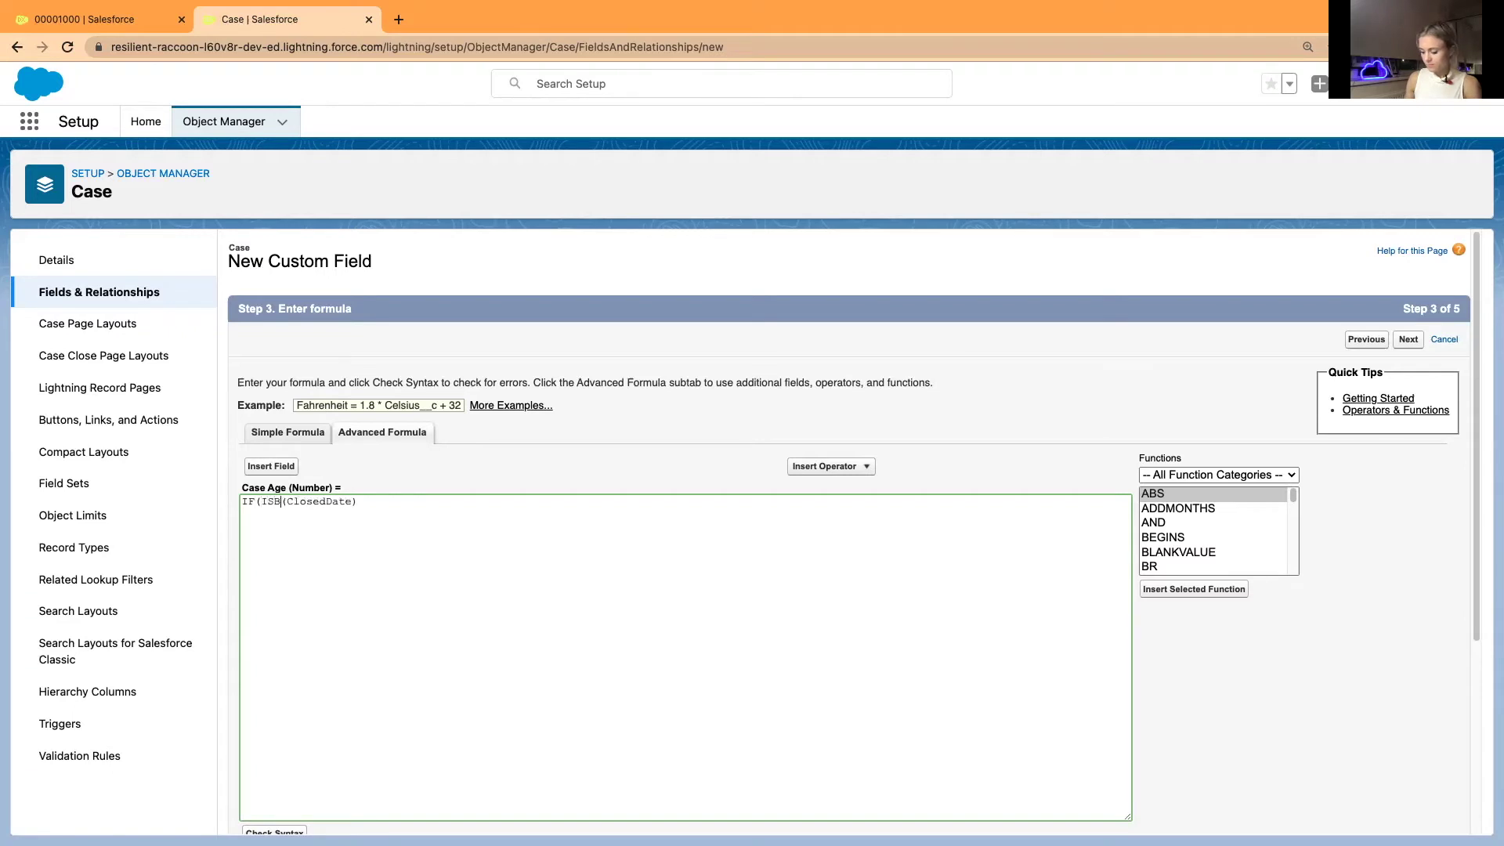
pyautogui.write('LANK')
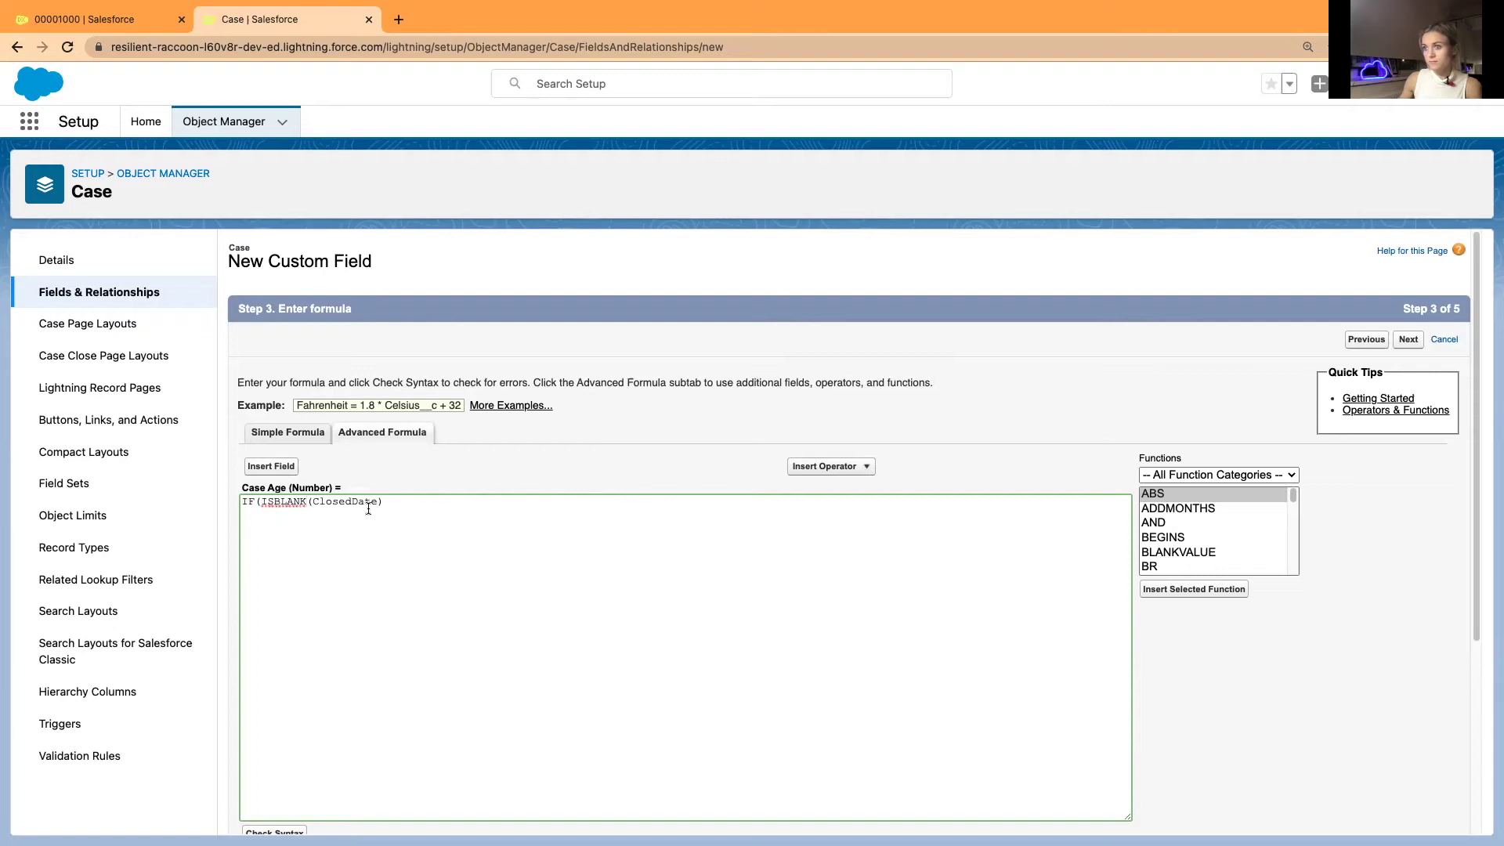
pyautogui.write(',')
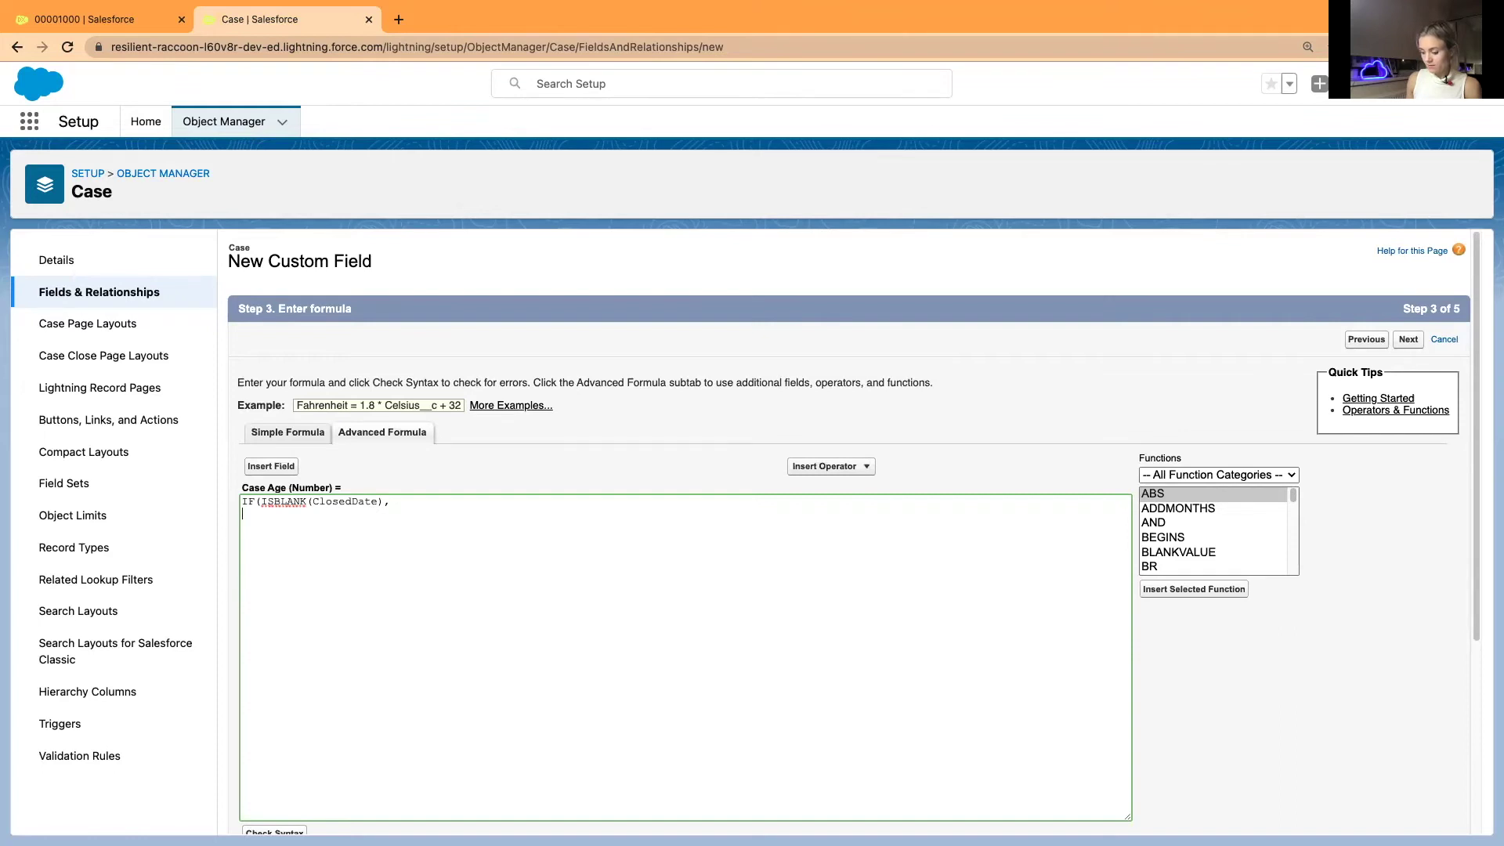
pyautogui.write('NOW()+')
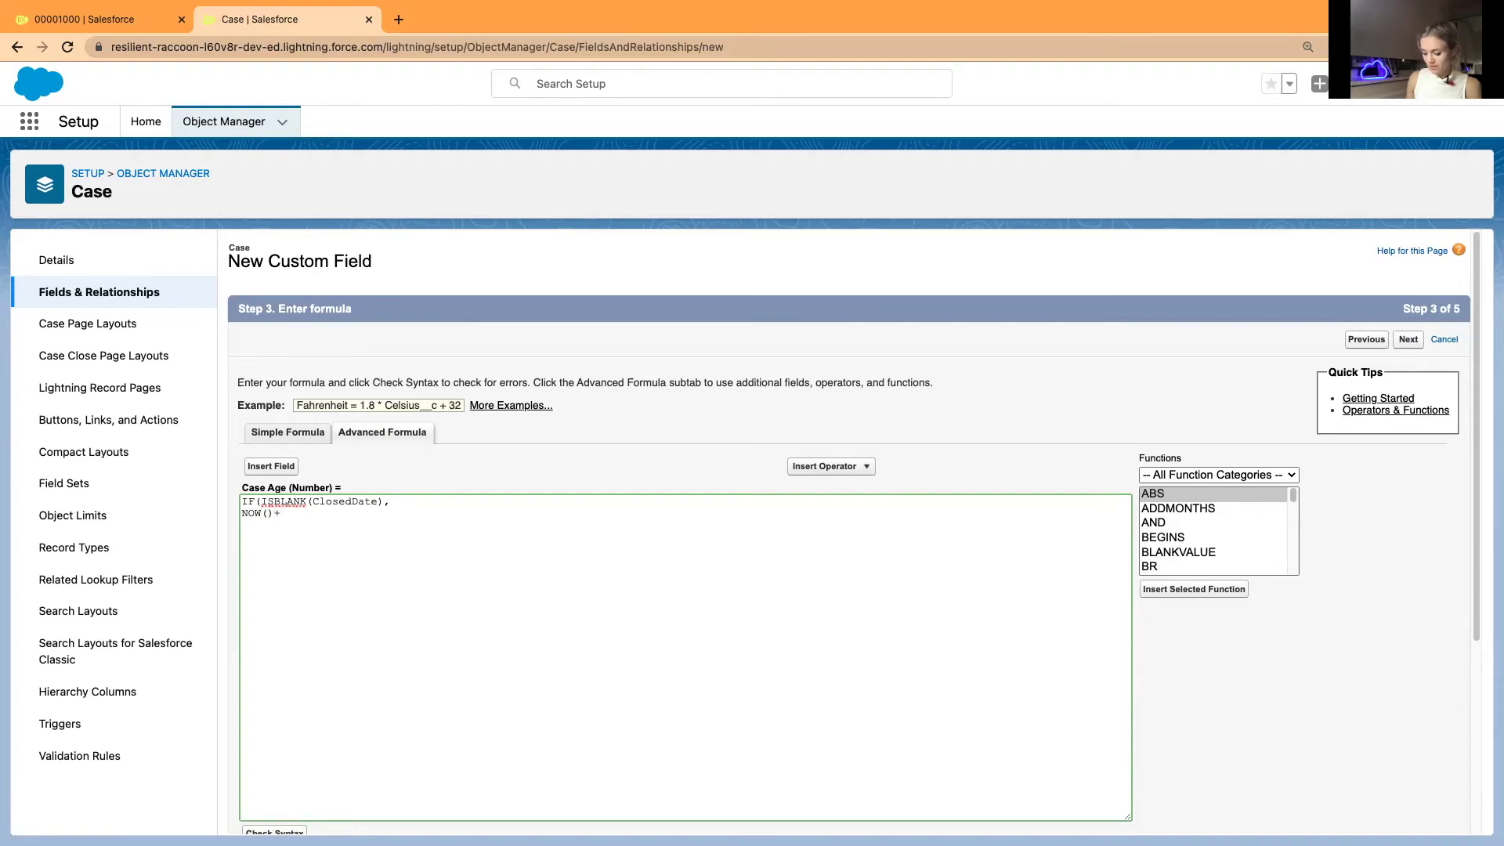
pyautogui.write('DATE')
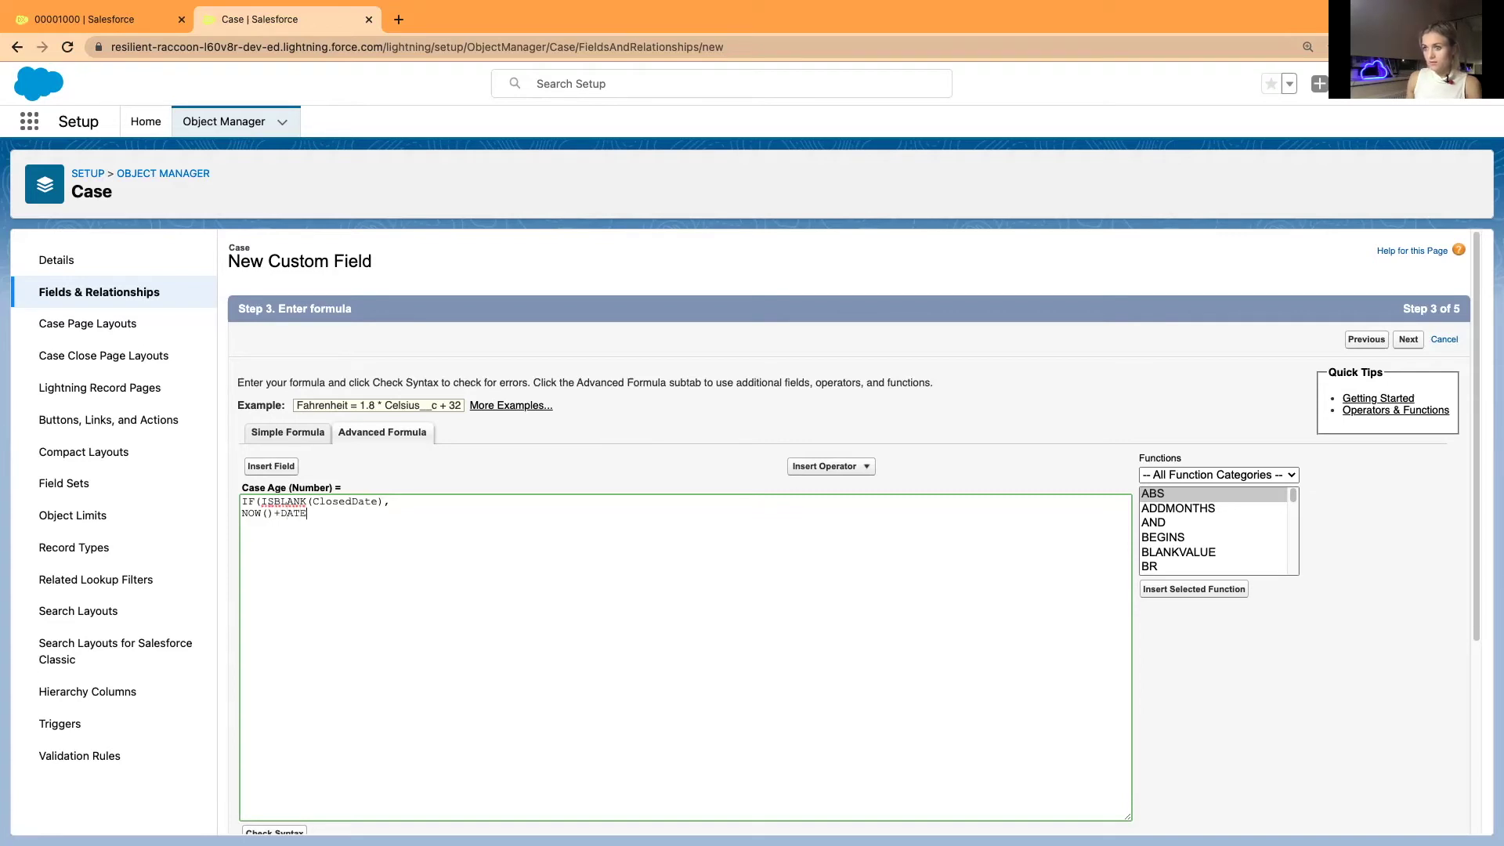
pyautogui.press('BackSpace')
pyautogui.write('DATE')
pyautogui.write('val')
pyautogui.press('BackSpace')
pyautogui.press('BackSpace')
pyautogui.write('VLAUE')
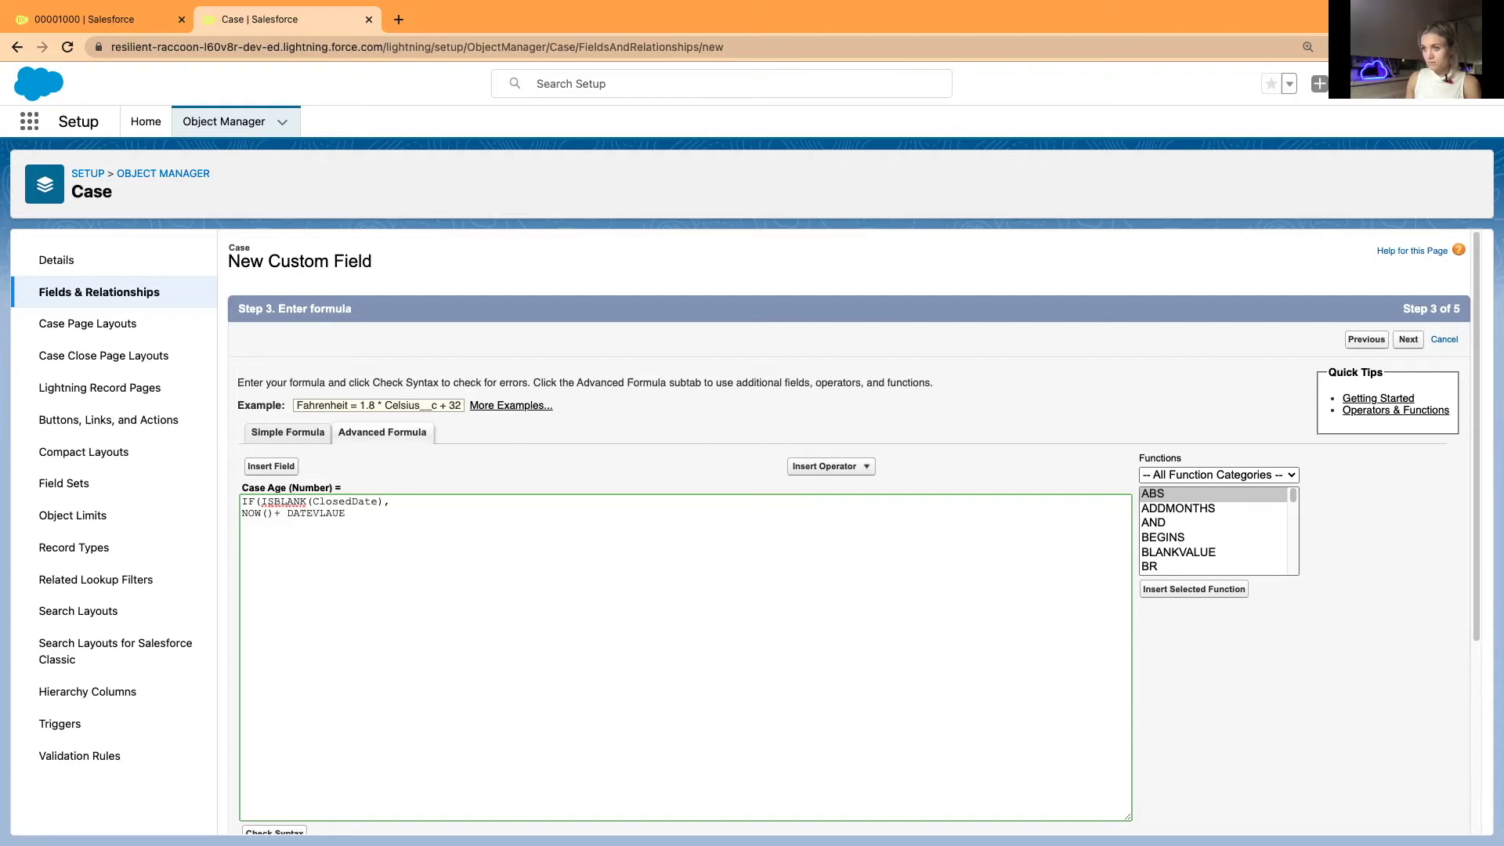
pyautogui.press('BackSpace')
pyautogui.press('BackSpace')
pyautogui.press('BackSpace')
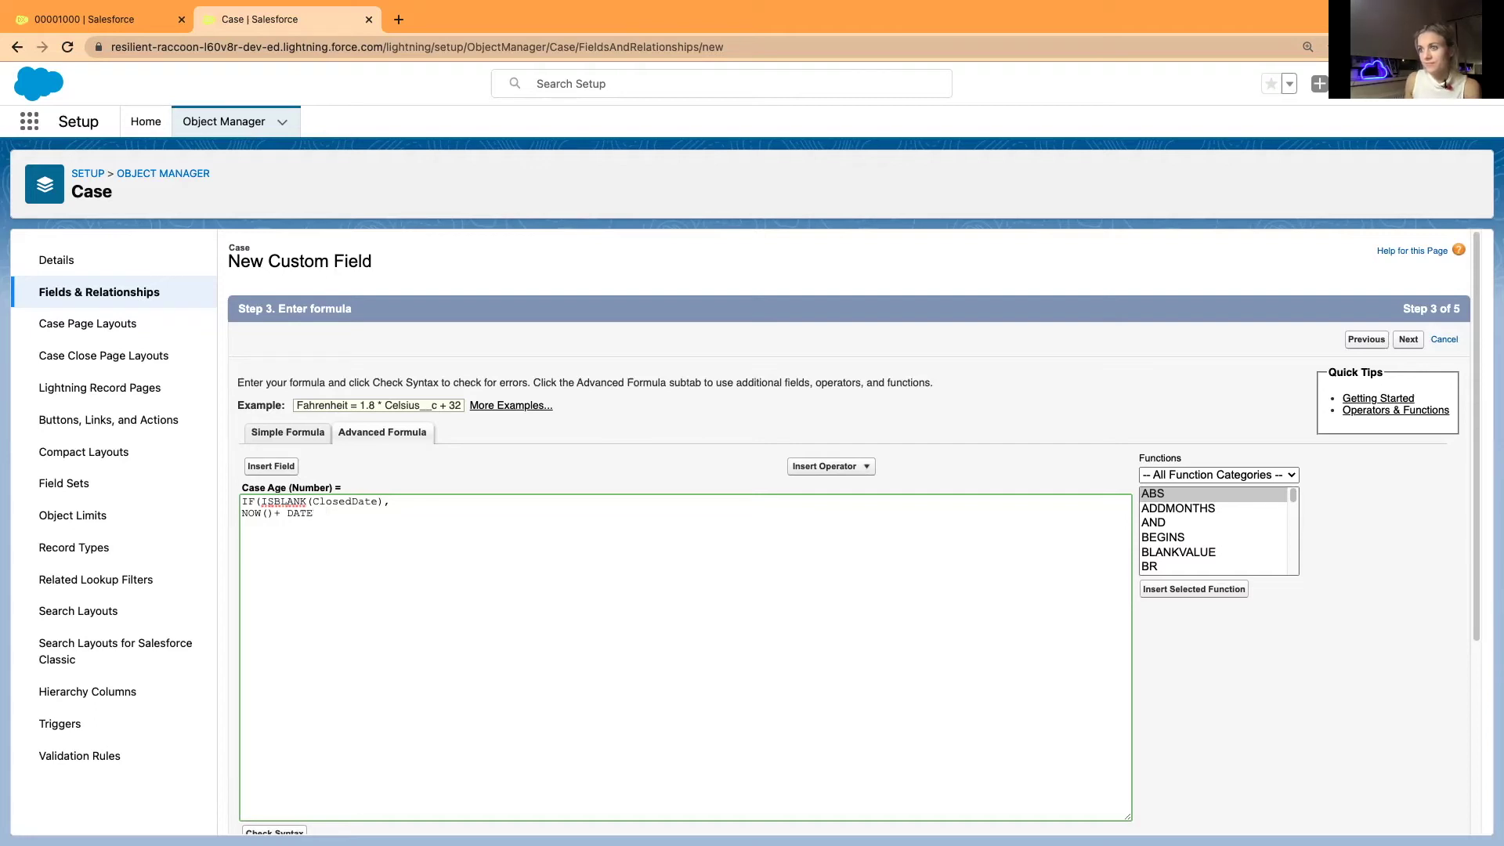
pyautogui.press('BackSpace')
pyautogui.press('BackSpace')
pyautogui.press('BackSpace')
pyautogui.press('BackSpace')
pyautogui.write('DATE')
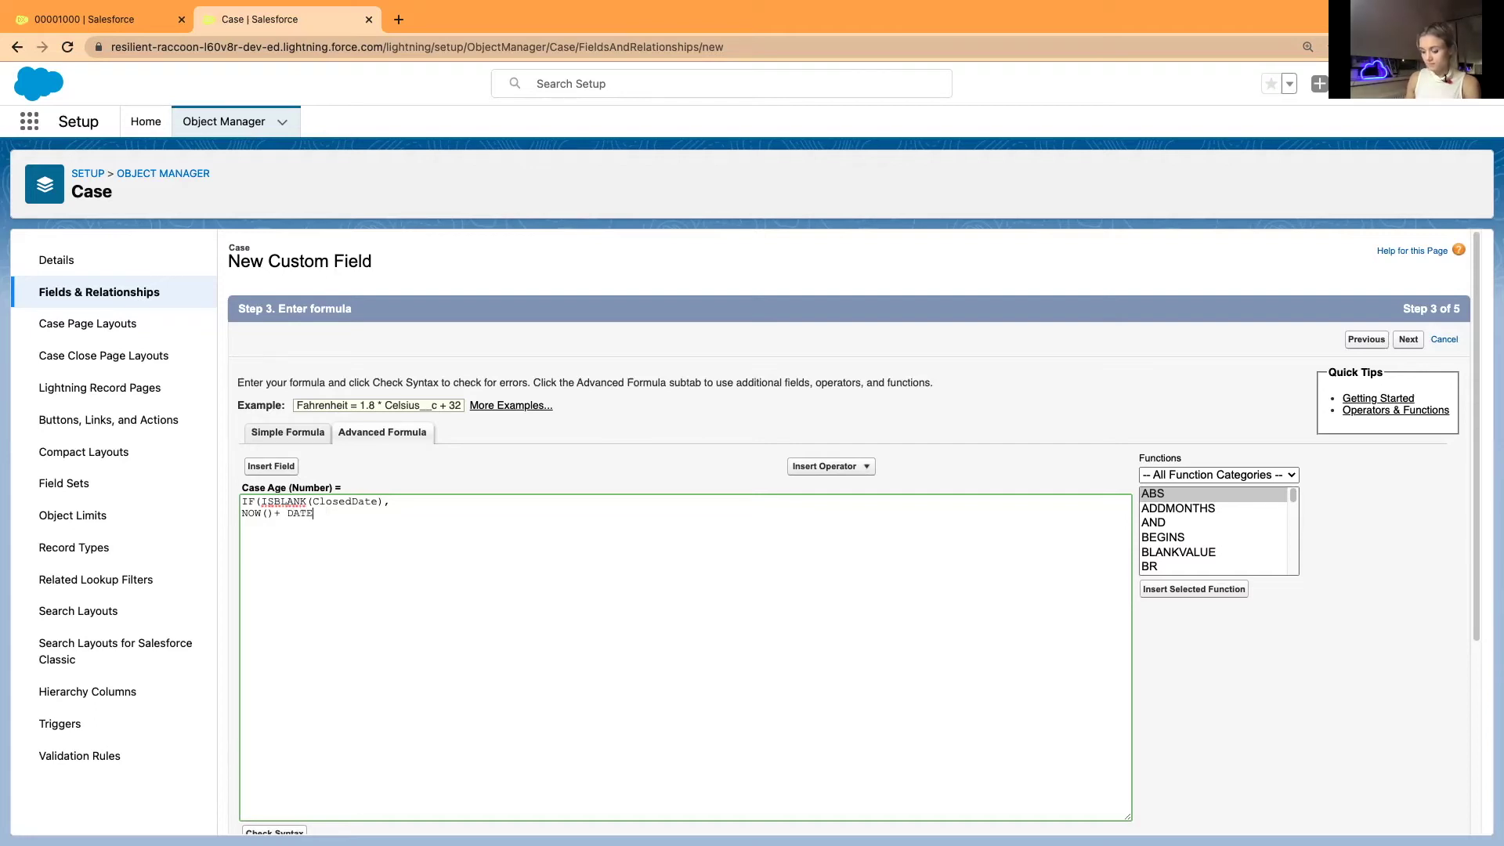
pyautogui.write('VALUE(')
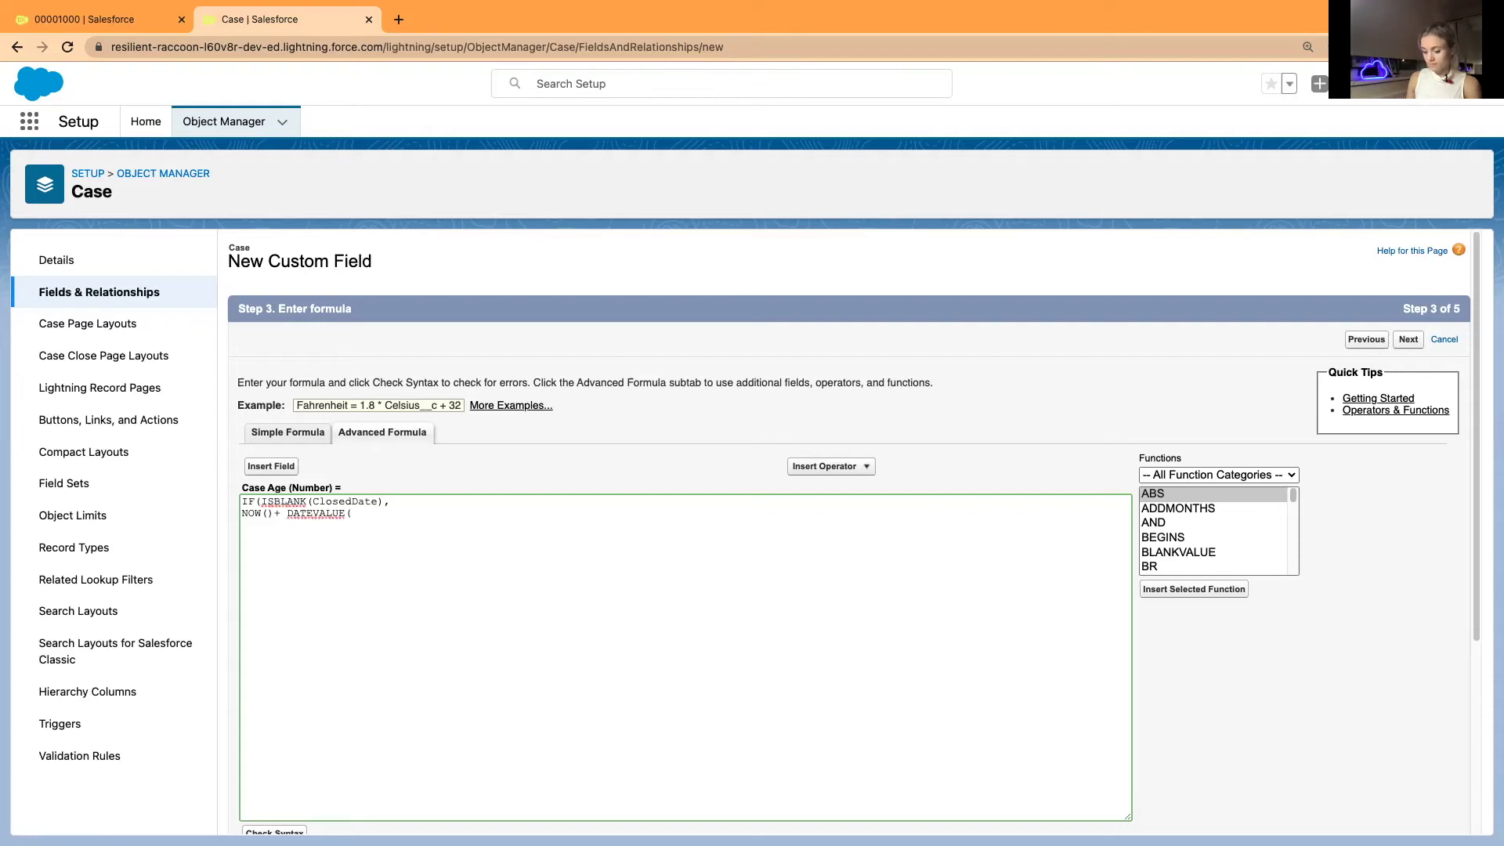
pyautogui.write('CreatedDate), ')
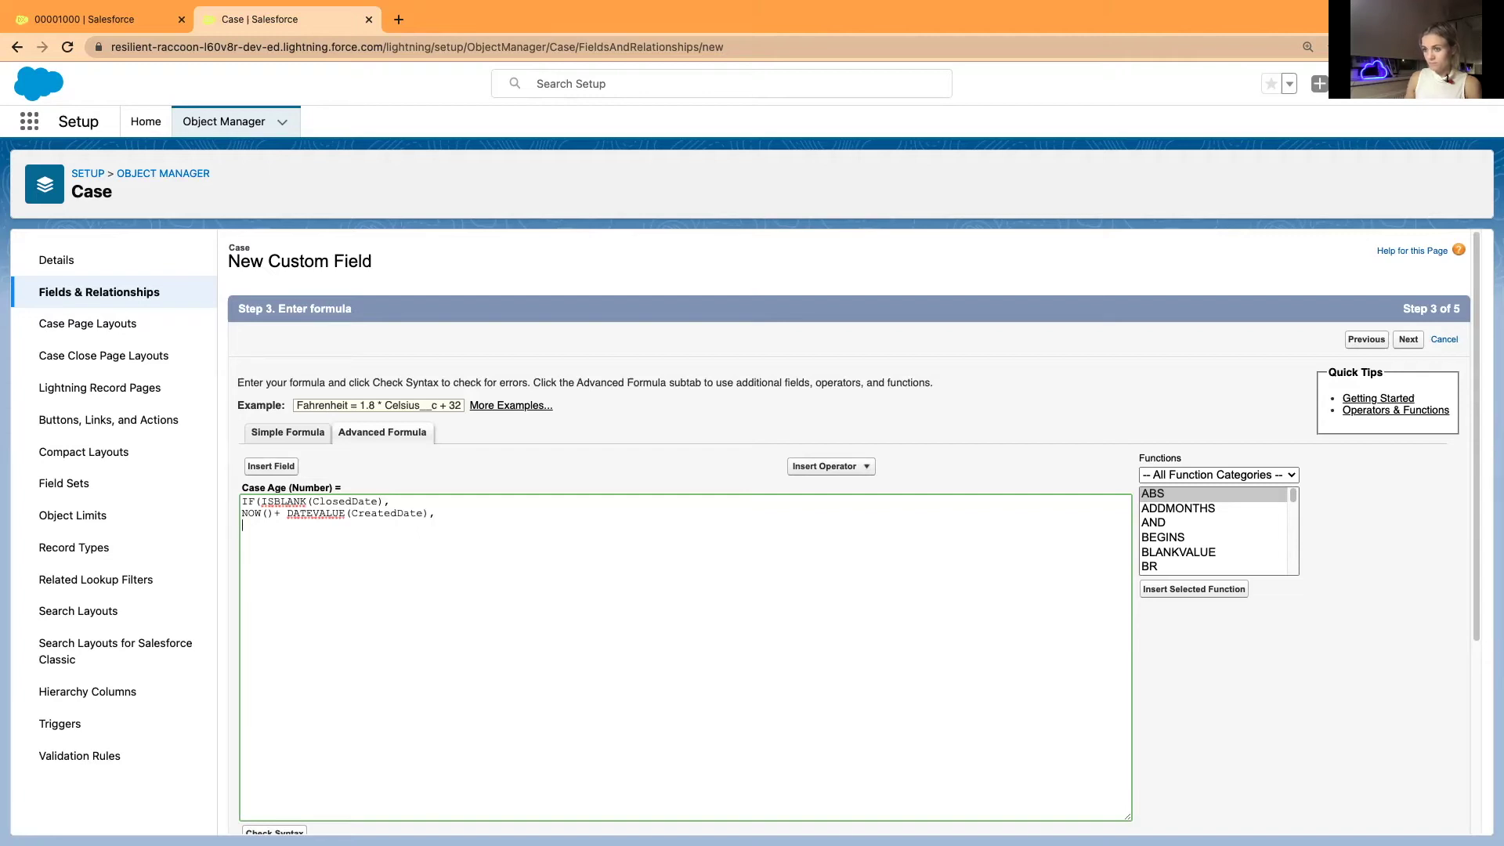
pyautogui.write('DATEVALUE() - DATEV')
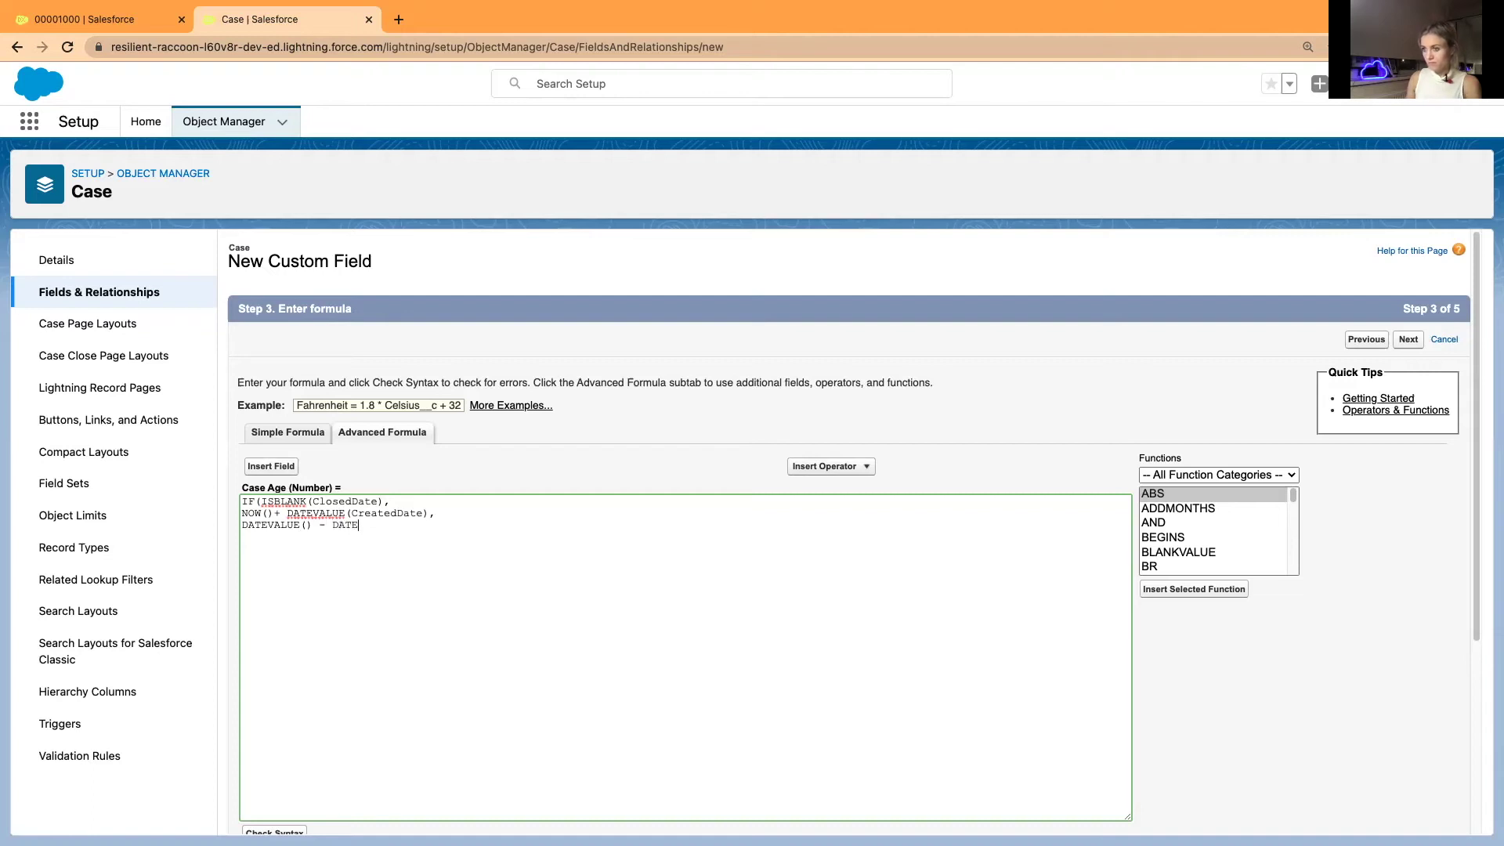
pyautogui.write('ALU')
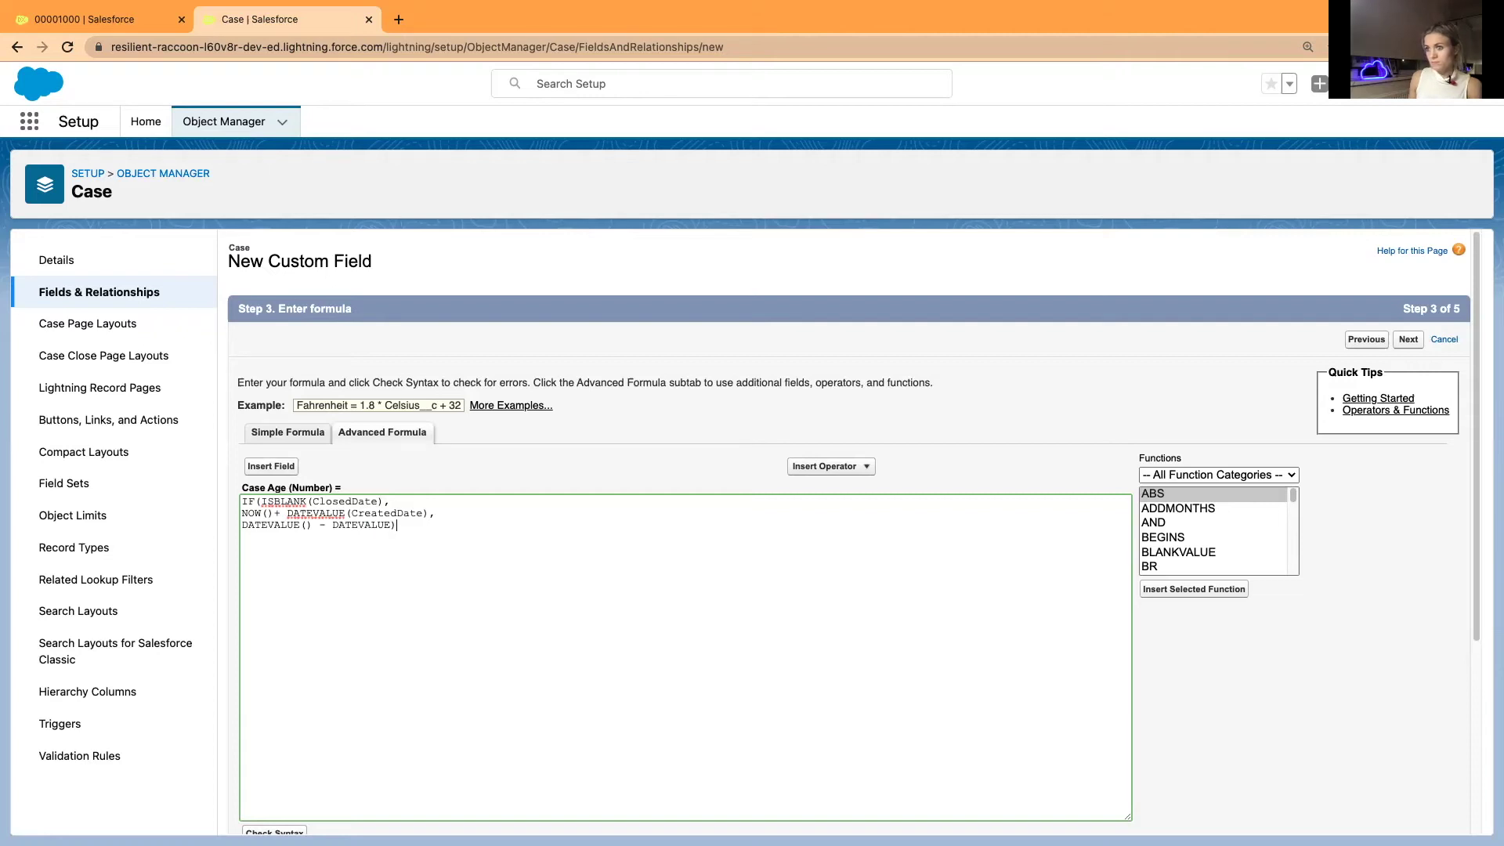
pyautogui.write('E()')
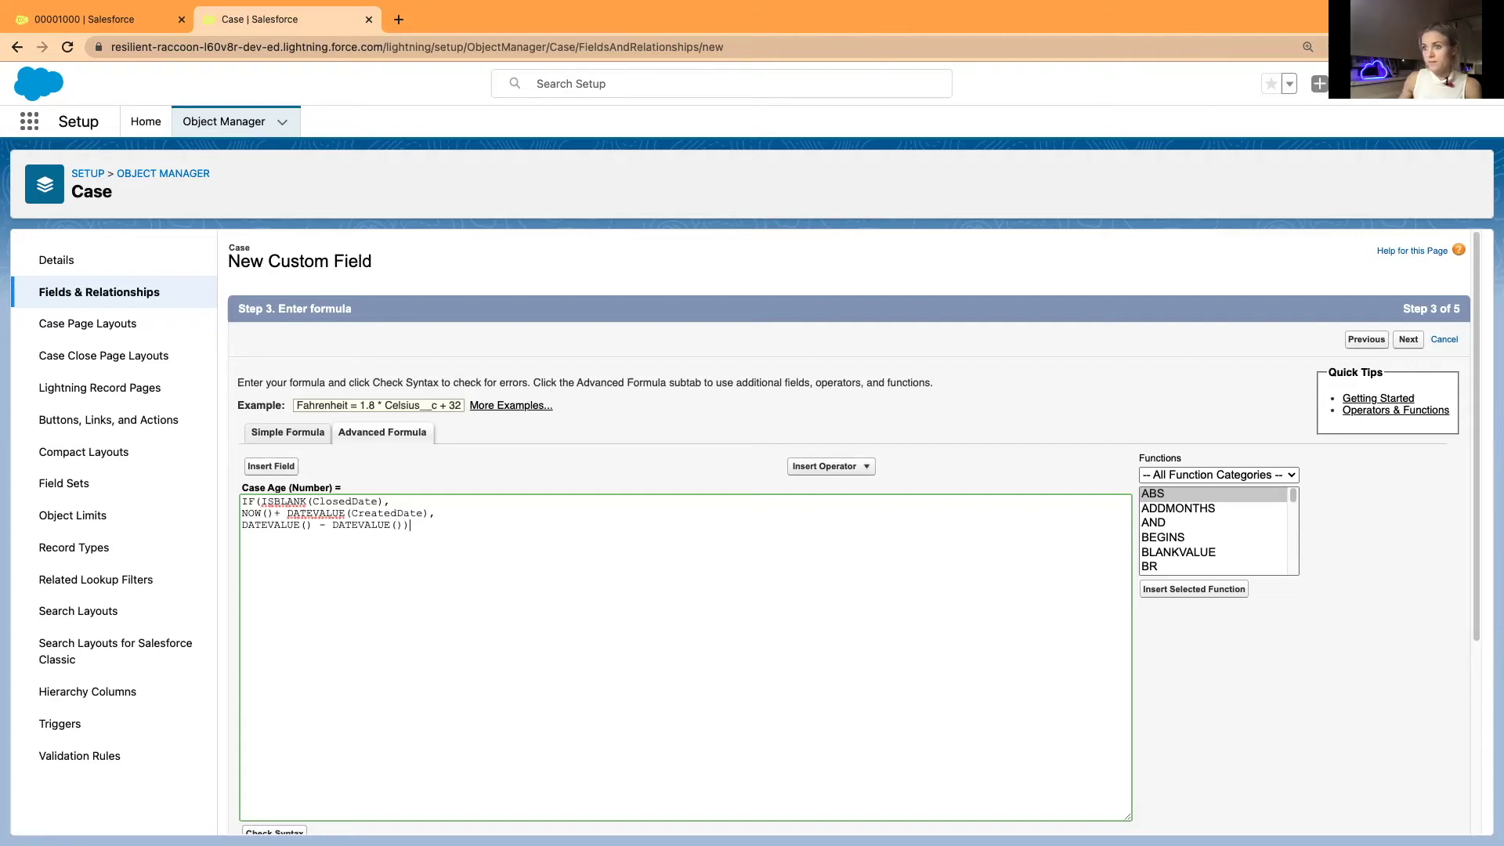
# Fill in DATEVALUE(ClosedDate) - DATEVALUE(CreatedDate) and run the syntax check
pyautogui.click(304, 525)
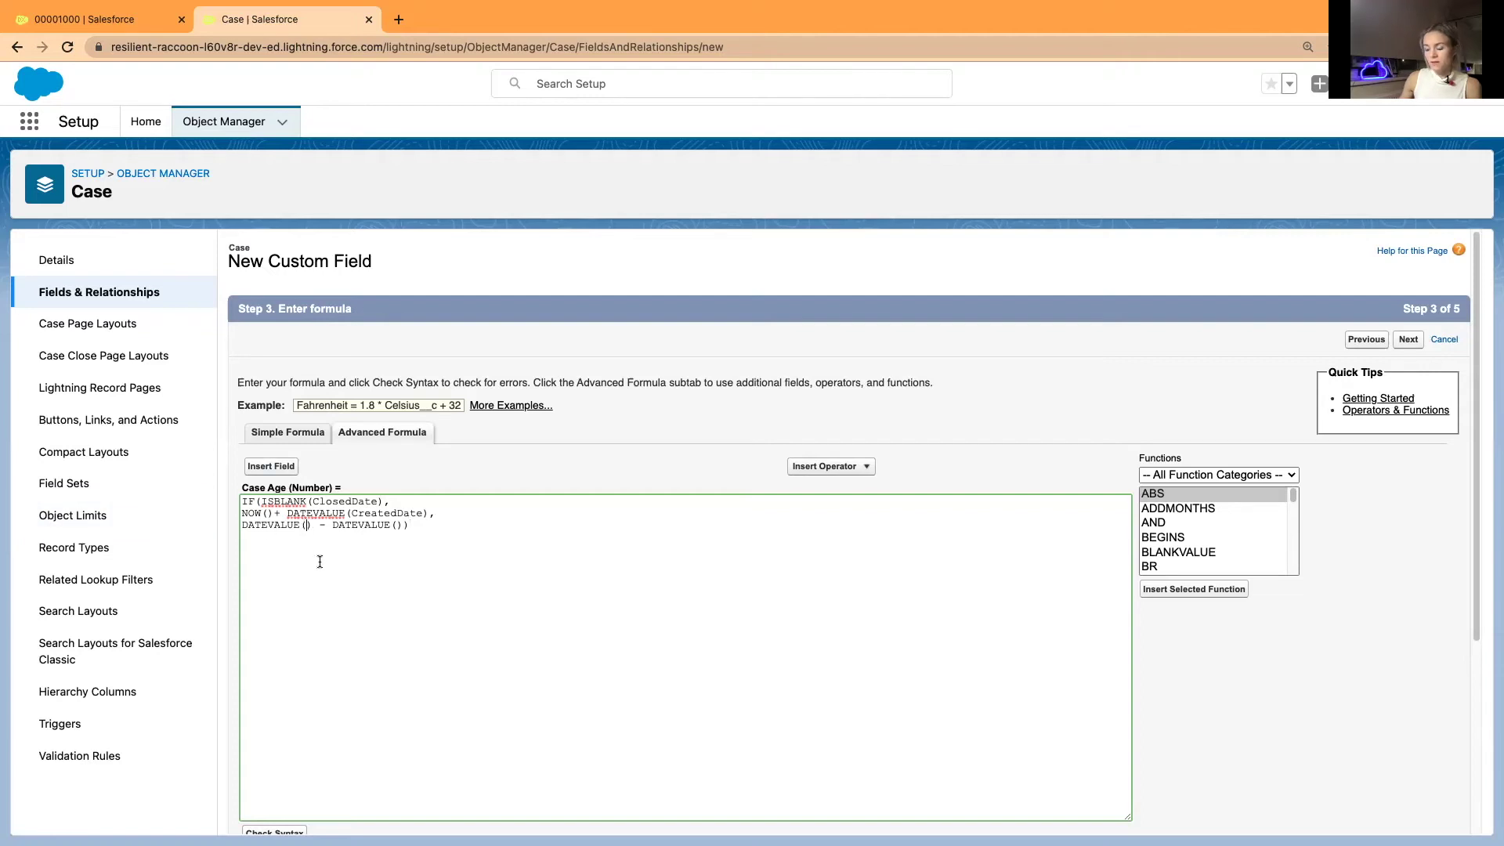
pyautogui.write('CLOSED')
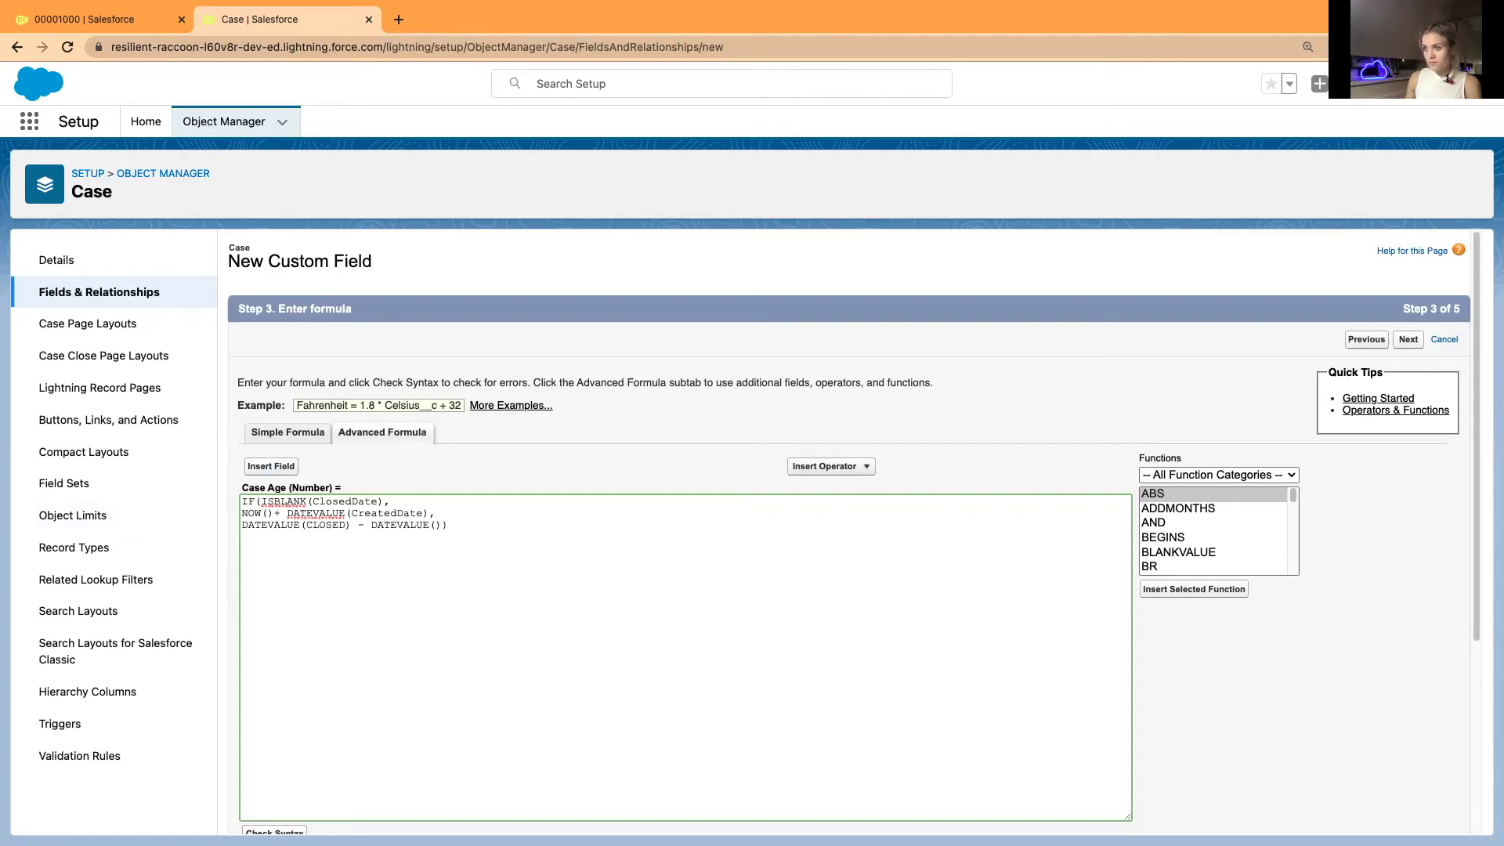
pyautogui.press('BackSpace')
pyautogui.press('BackSpace')
pyautogui.press('BackSpace')
pyautogui.press('BackSpace')
pyautogui.press('BackSpace')
pyautogui.write('losedDate')
pyautogui.press('super+a')
pyautogui.click(463, 524)
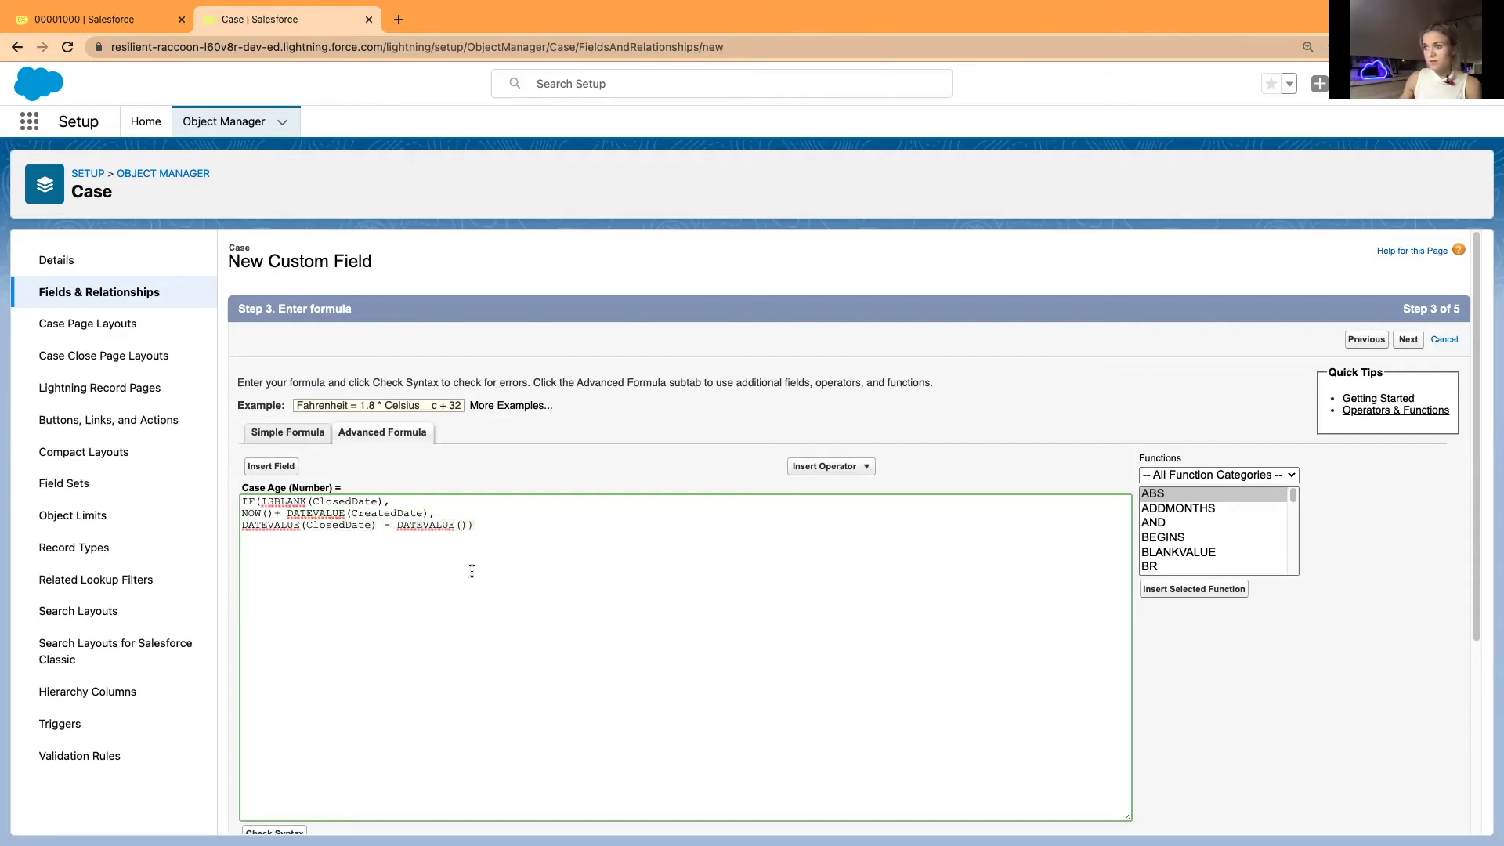
pyautogui.write('Craet')
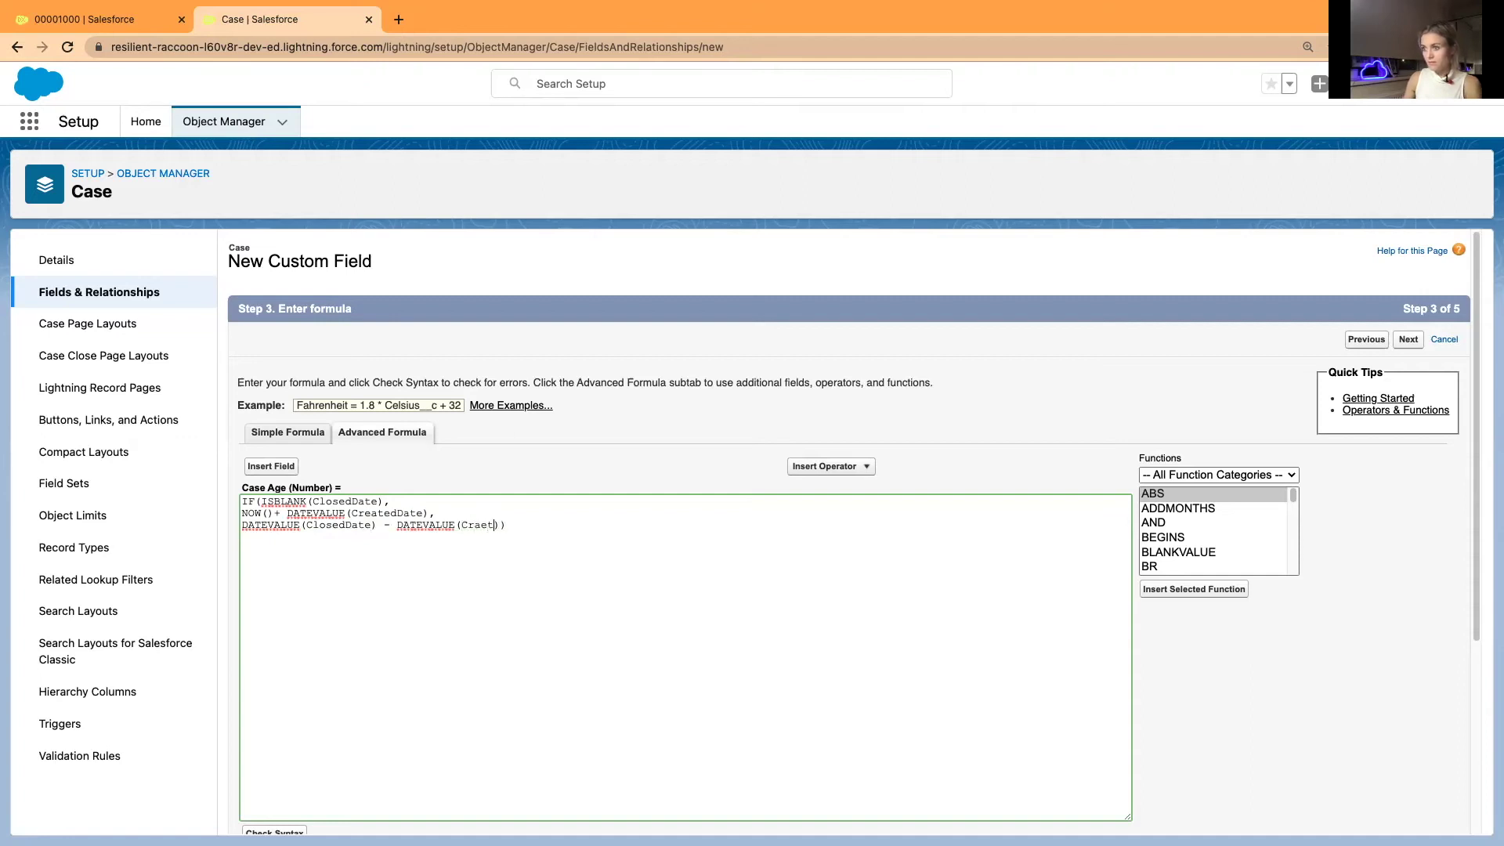
pyautogui.press('BackSpace')
pyautogui.press('BackSpace')
pyautogui.press('BackSpace')
pyautogui.write('eatedDate')
pyautogui.scroll(-4, 447, 582)
pyautogui.click(293, 561)
# Rewrite formula line 2 as TODAY() - DATEVALUE(CreatedDate) so the syntax check passes at 261 characters
pyautogui.scroll(-1, 351, 586)
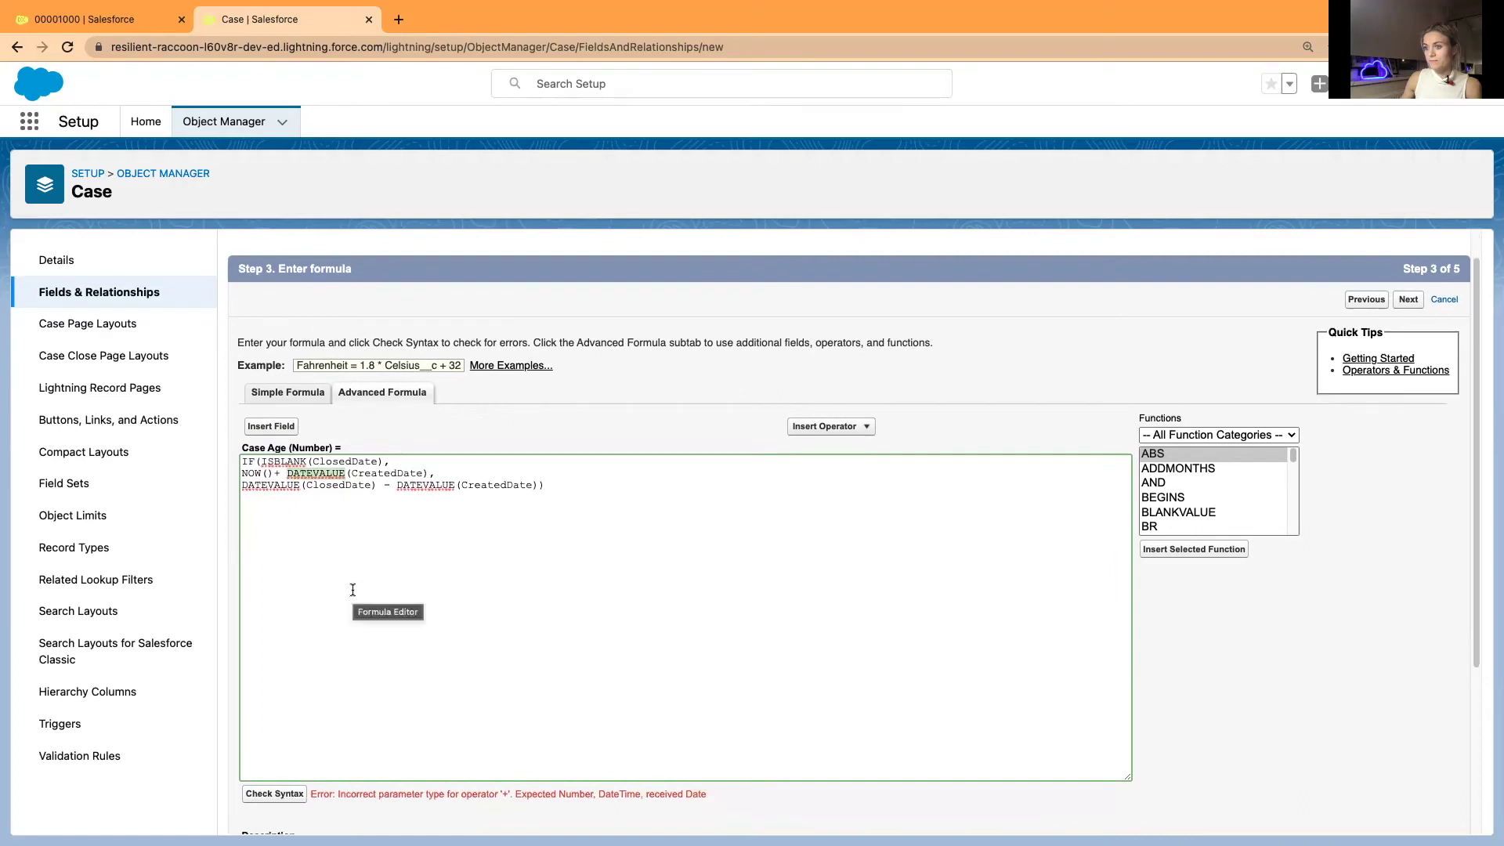
pyautogui.scroll(1, 352, 589)
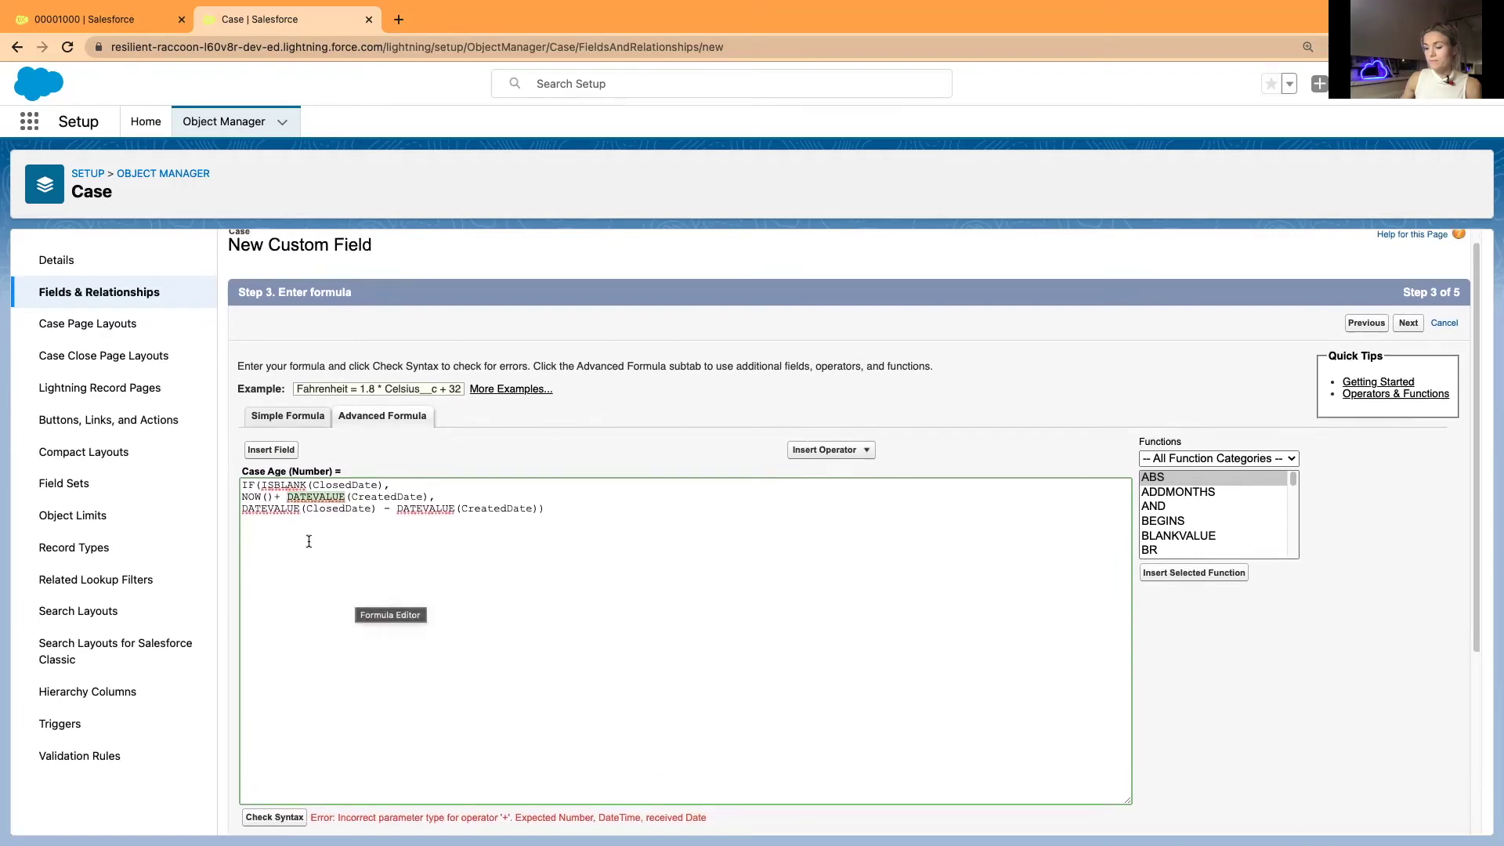
pyautogui.doubleClick(249, 496)
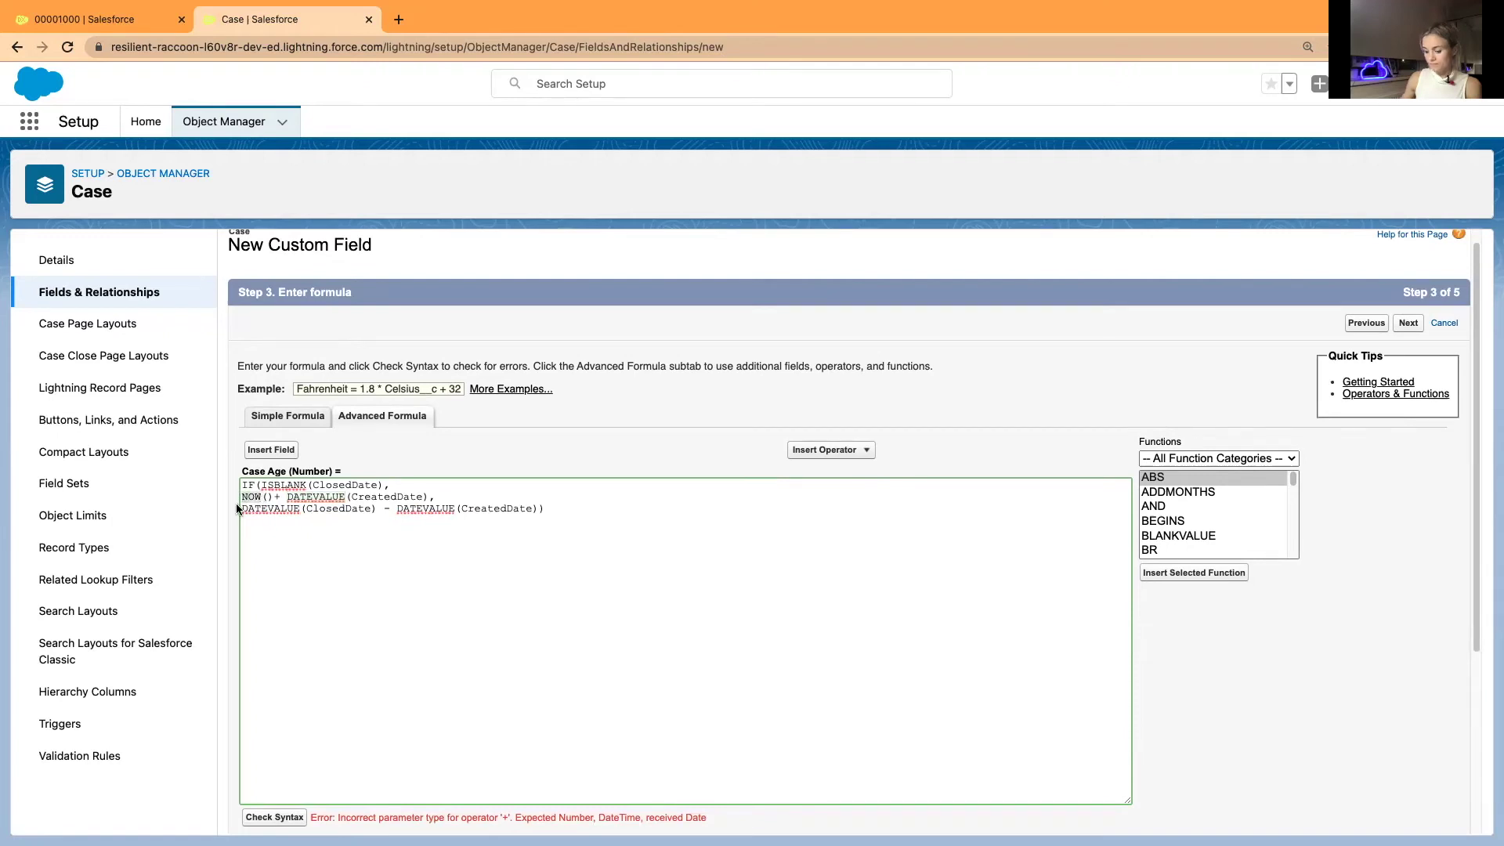
pyautogui.write('t')
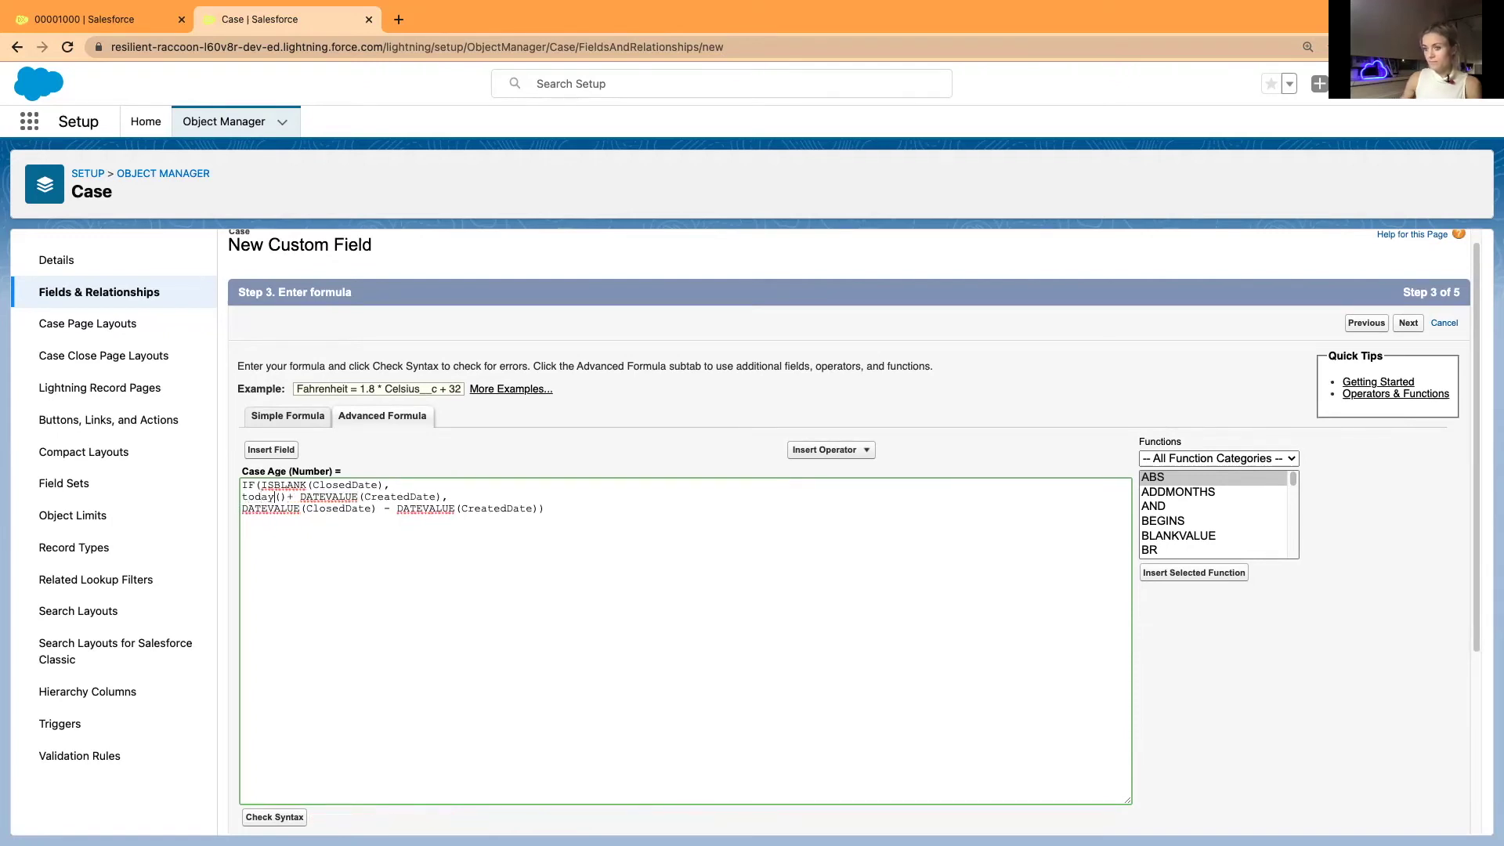
pyautogui.press('BackSpace')
pyautogui.write('TODAY')
pyautogui.scroll(-1, 293, 556)
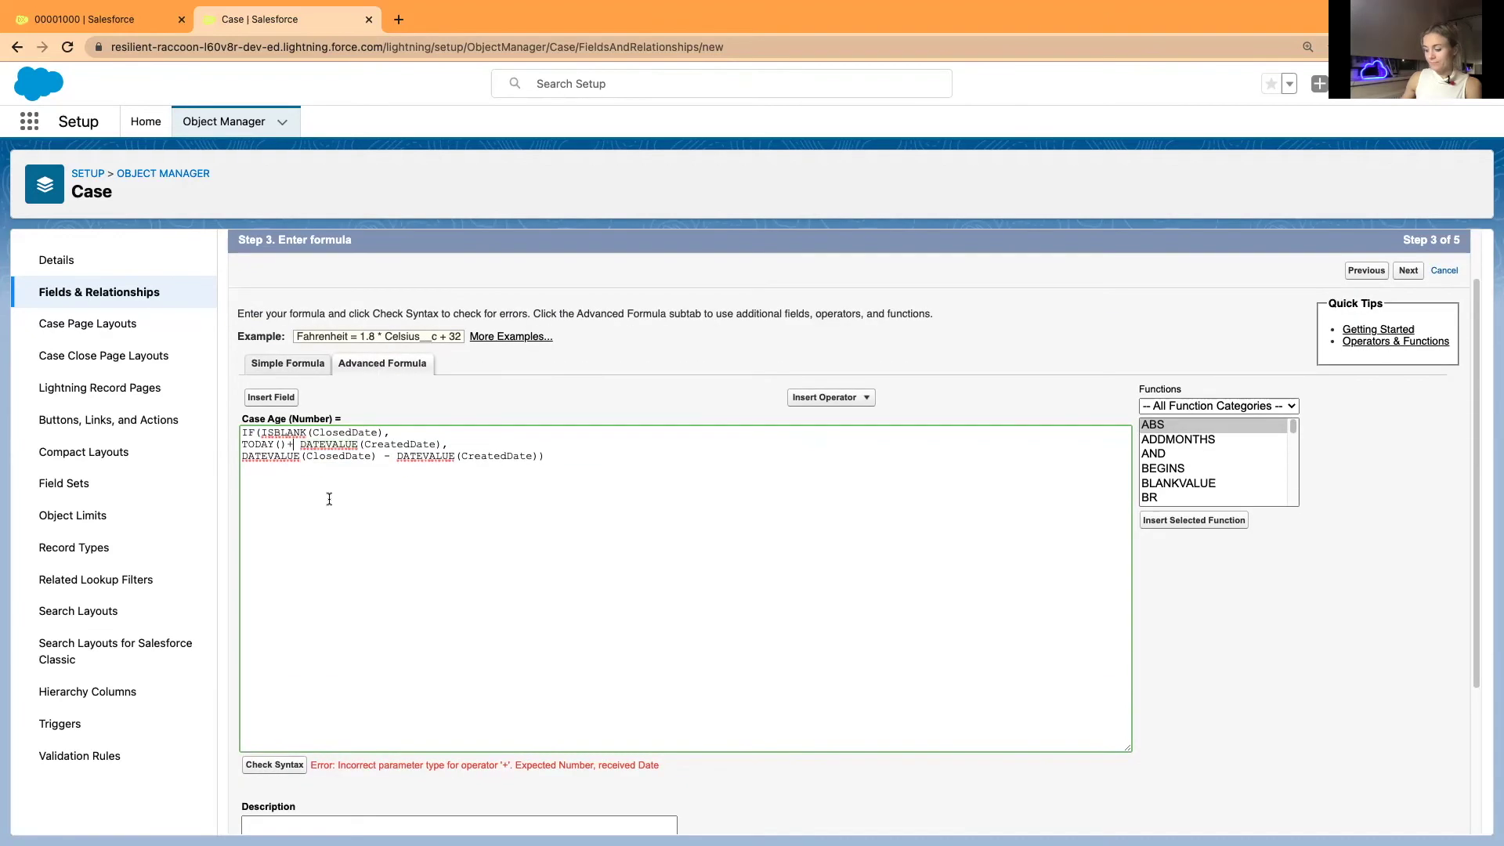
pyautogui.write('-')
pyautogui.click(284, 764)
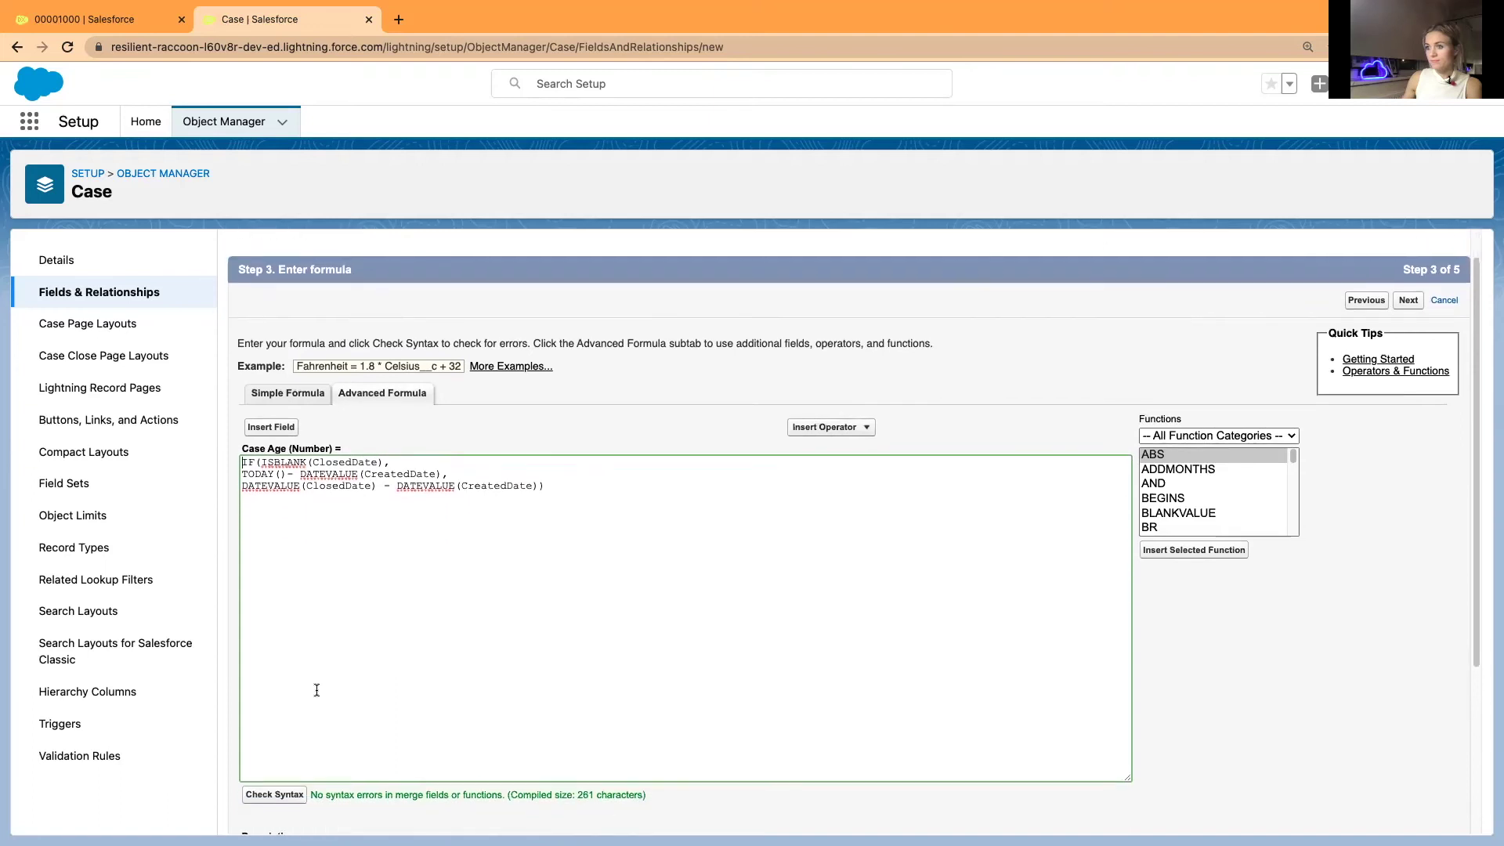
pyautogui.scroll(1, 317, 689)
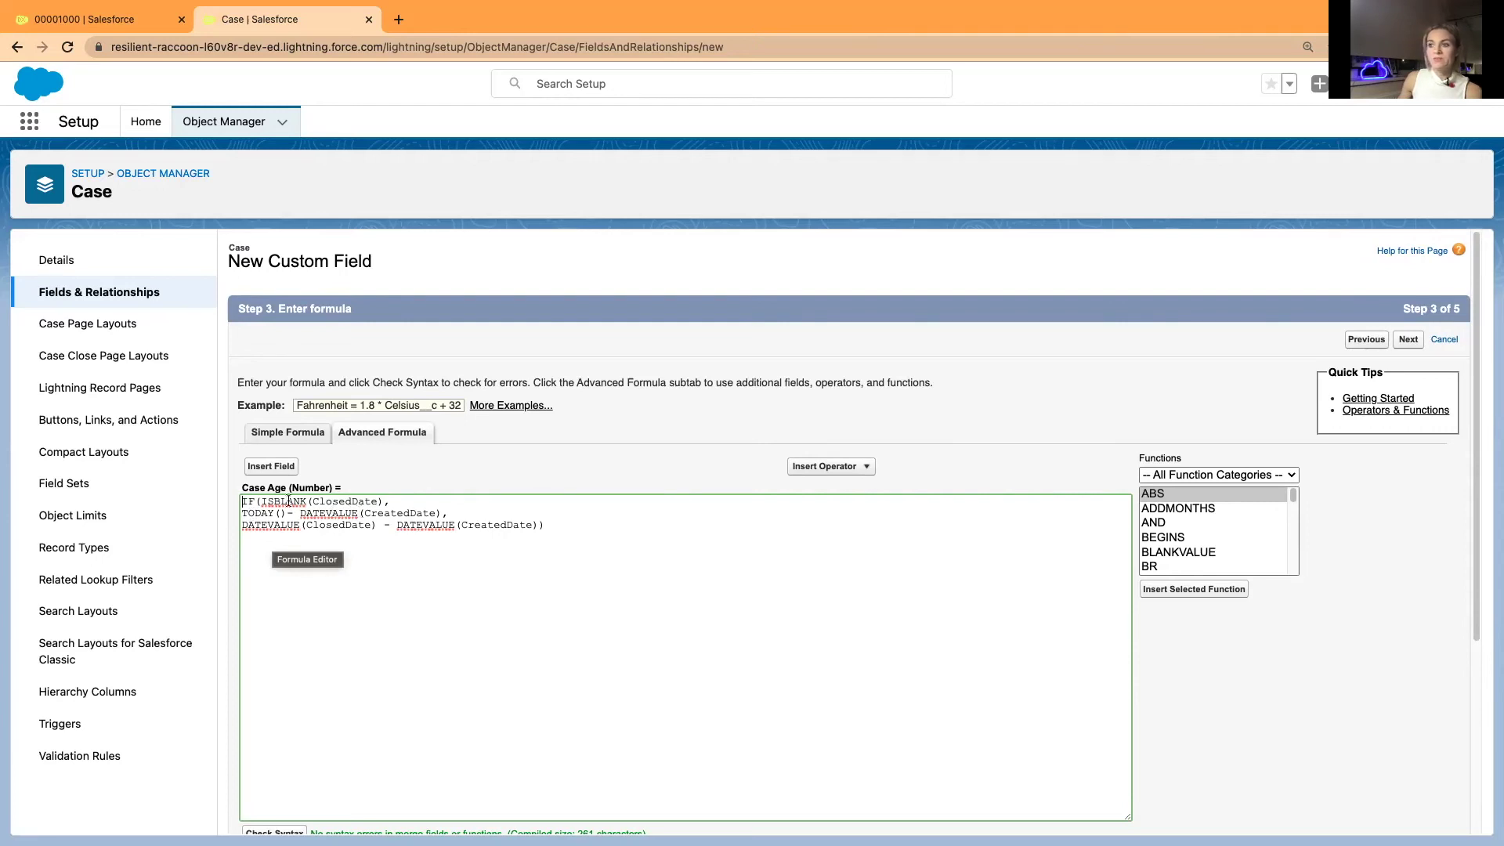
pyautogui.click(94, 18)
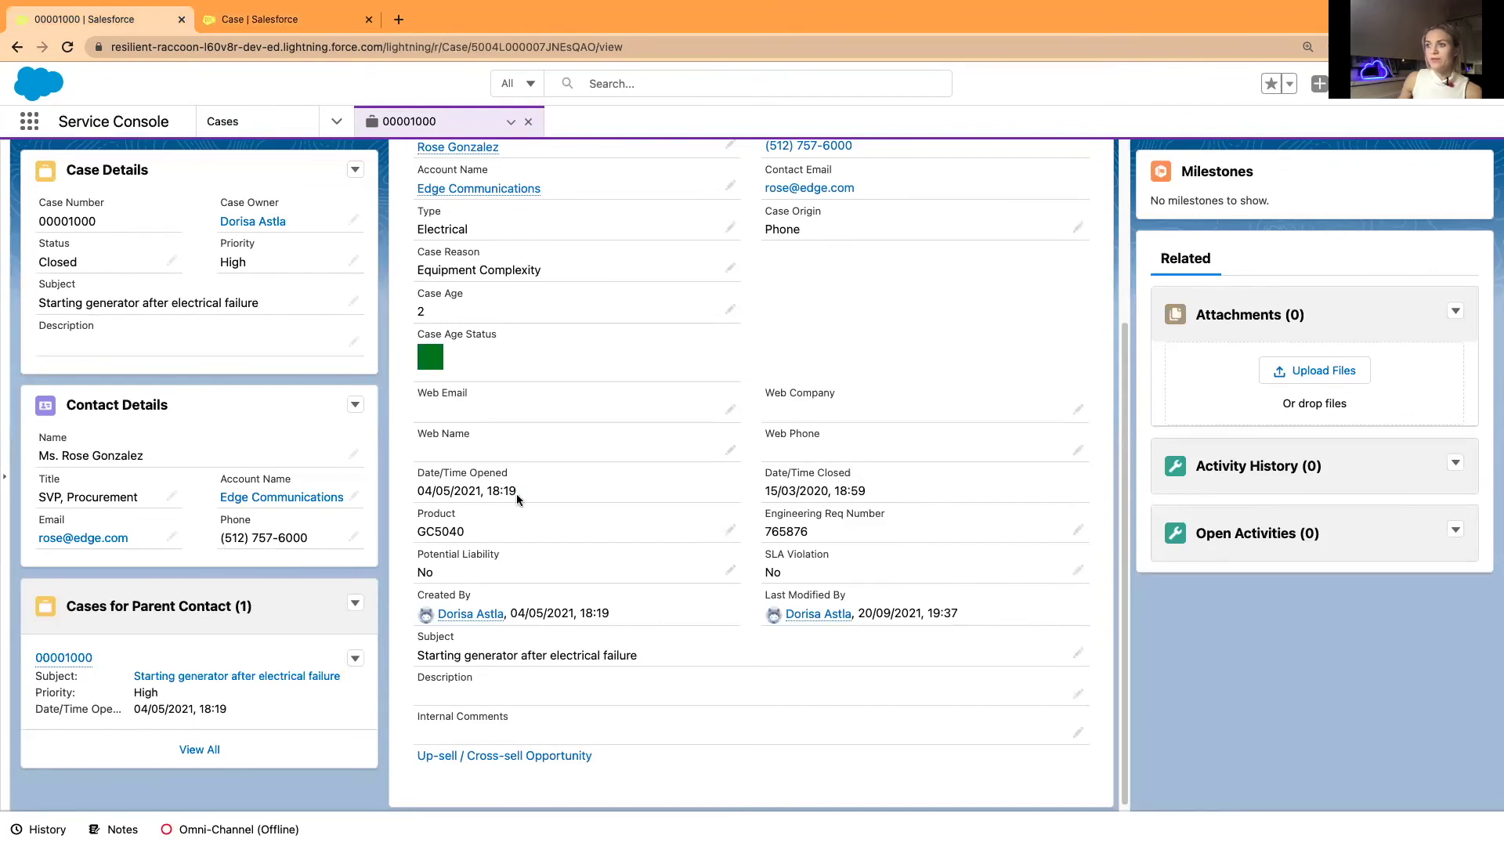
pyautogui.click(266, 19)
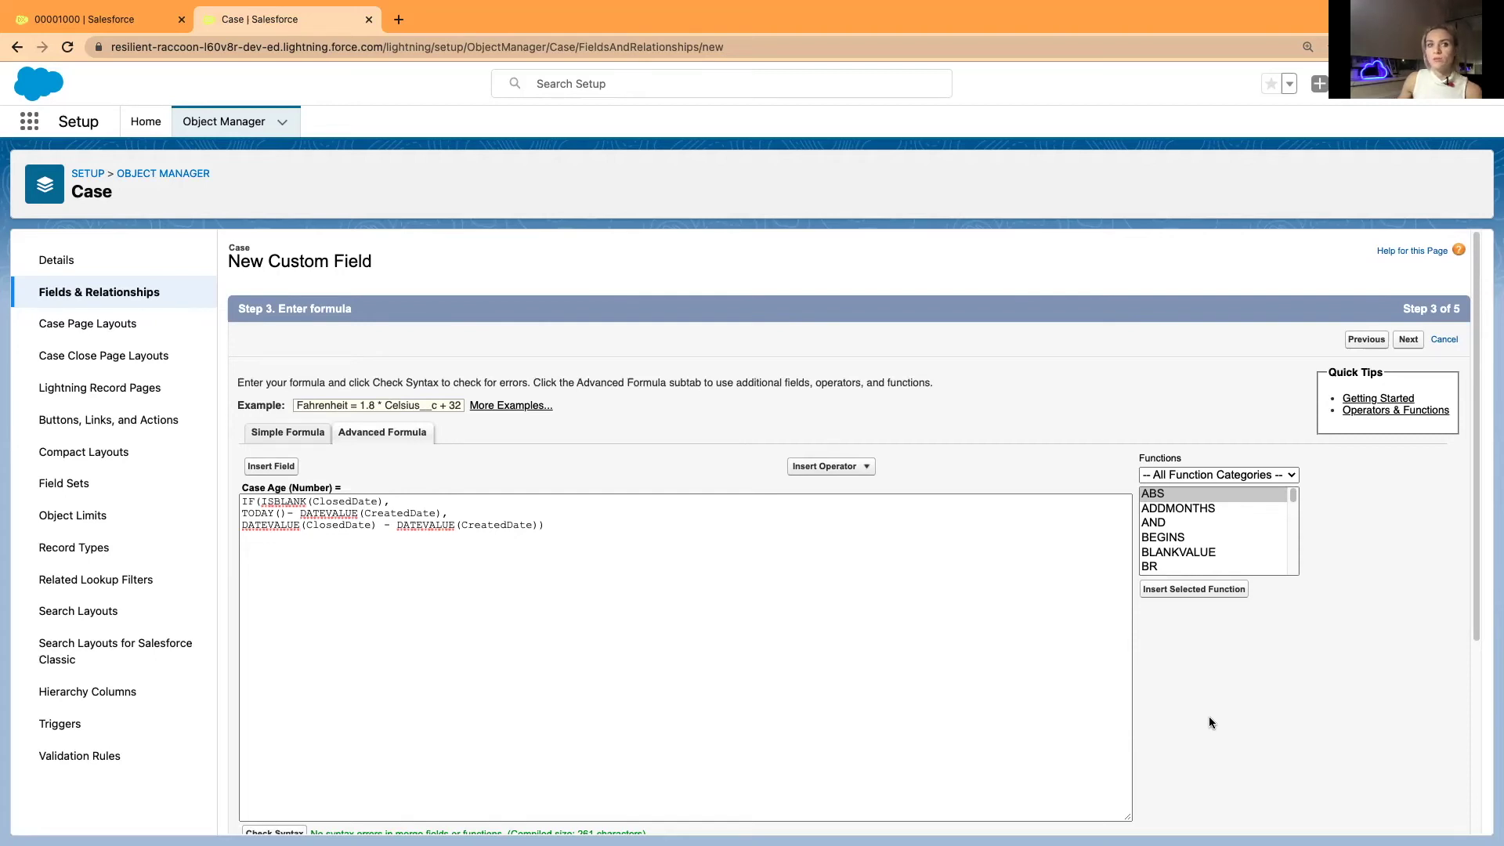
# Accept the default field-level security and save Case_Age2 to all five Case page layouts
pyautogui.scroll(-3, 1214, 713)
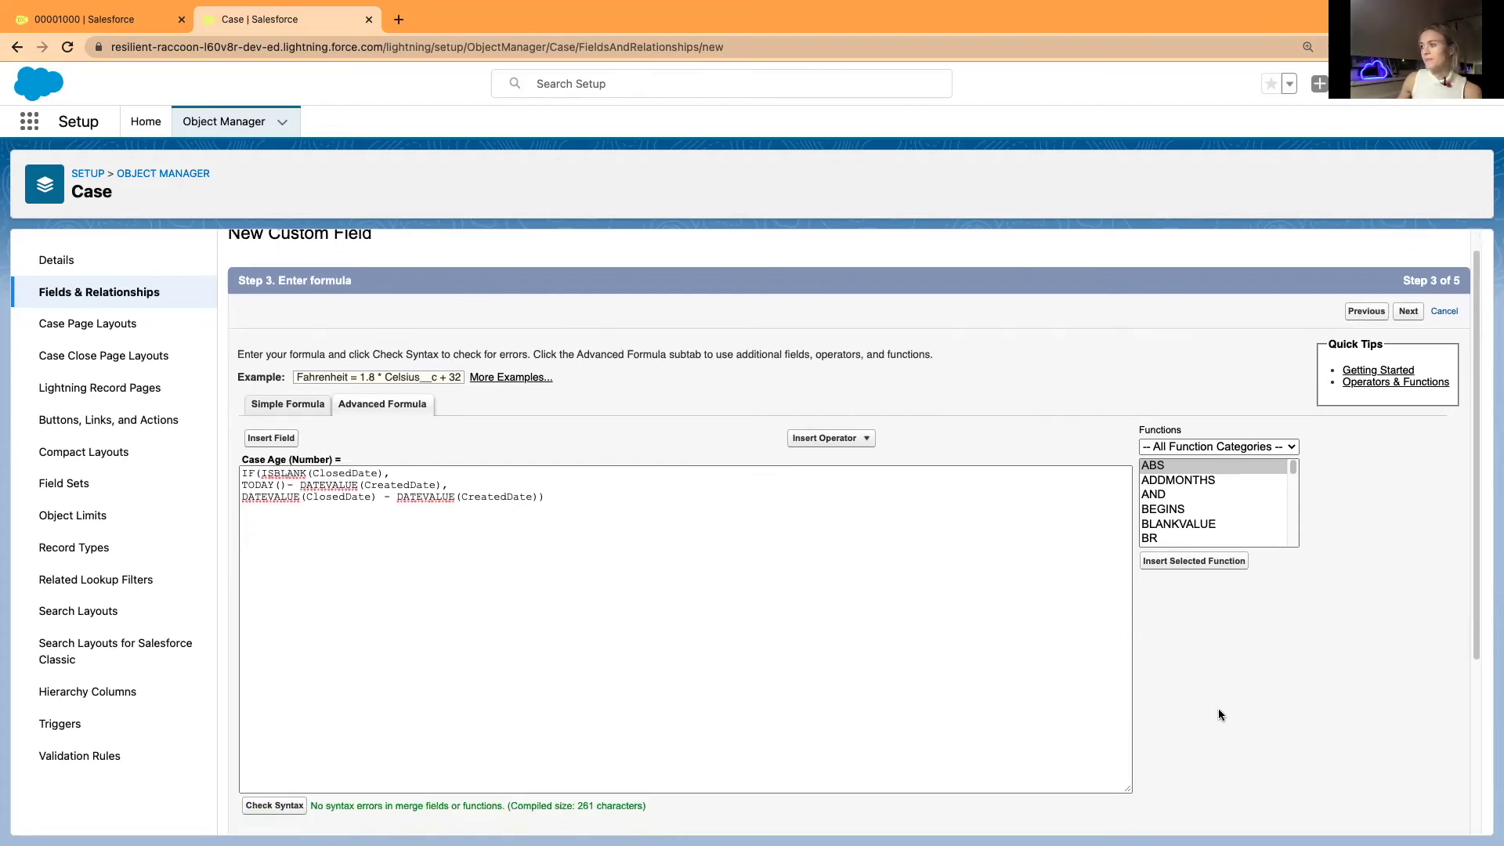
pyautogui.scroll(-1, 1219, 702)
pyautogui.scroll(4, 1303, 442)
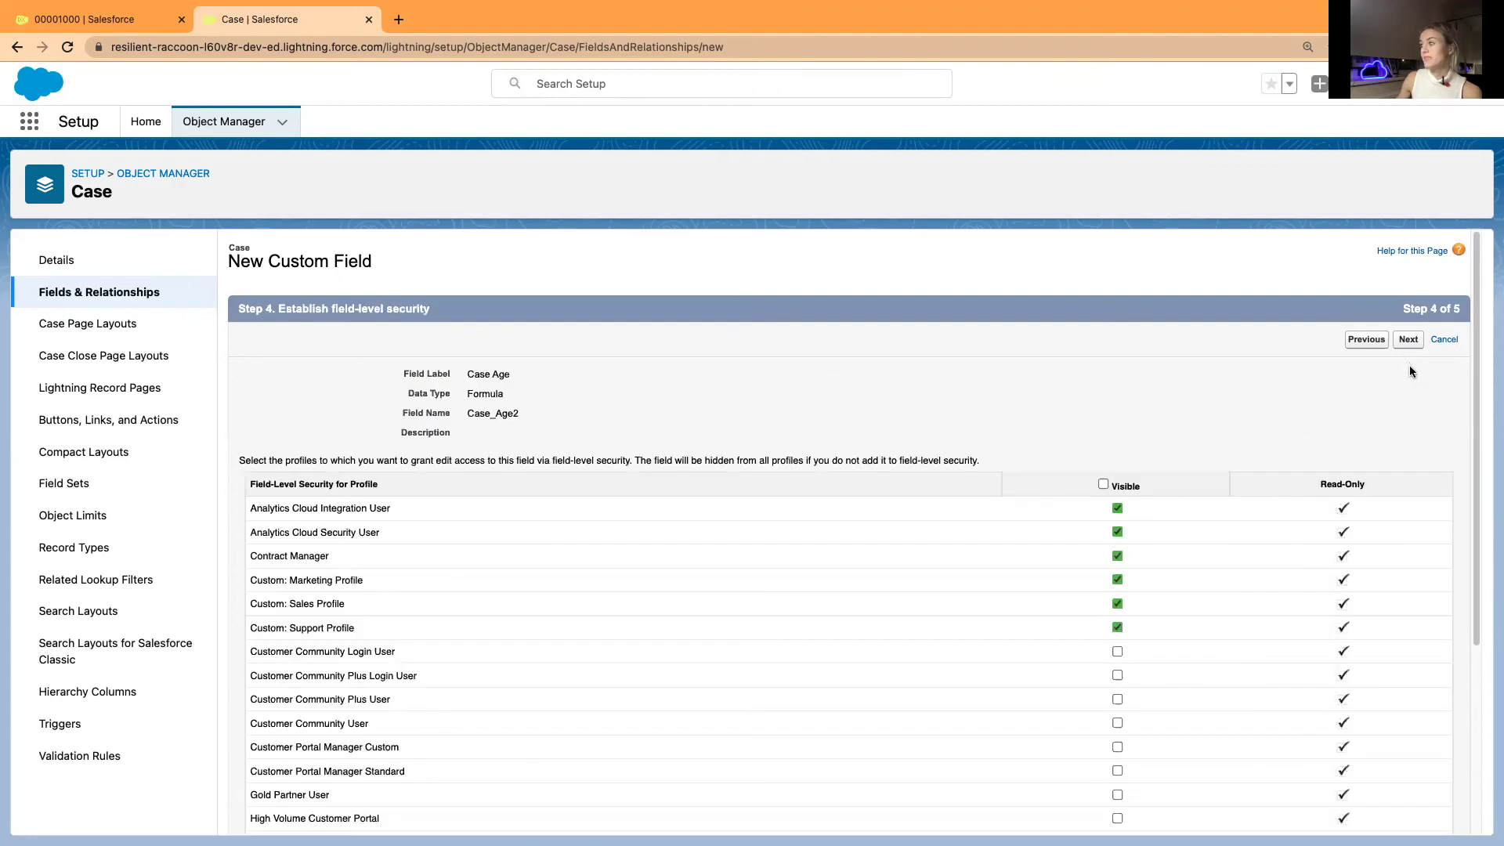
pyautogui.click(1407, 342)
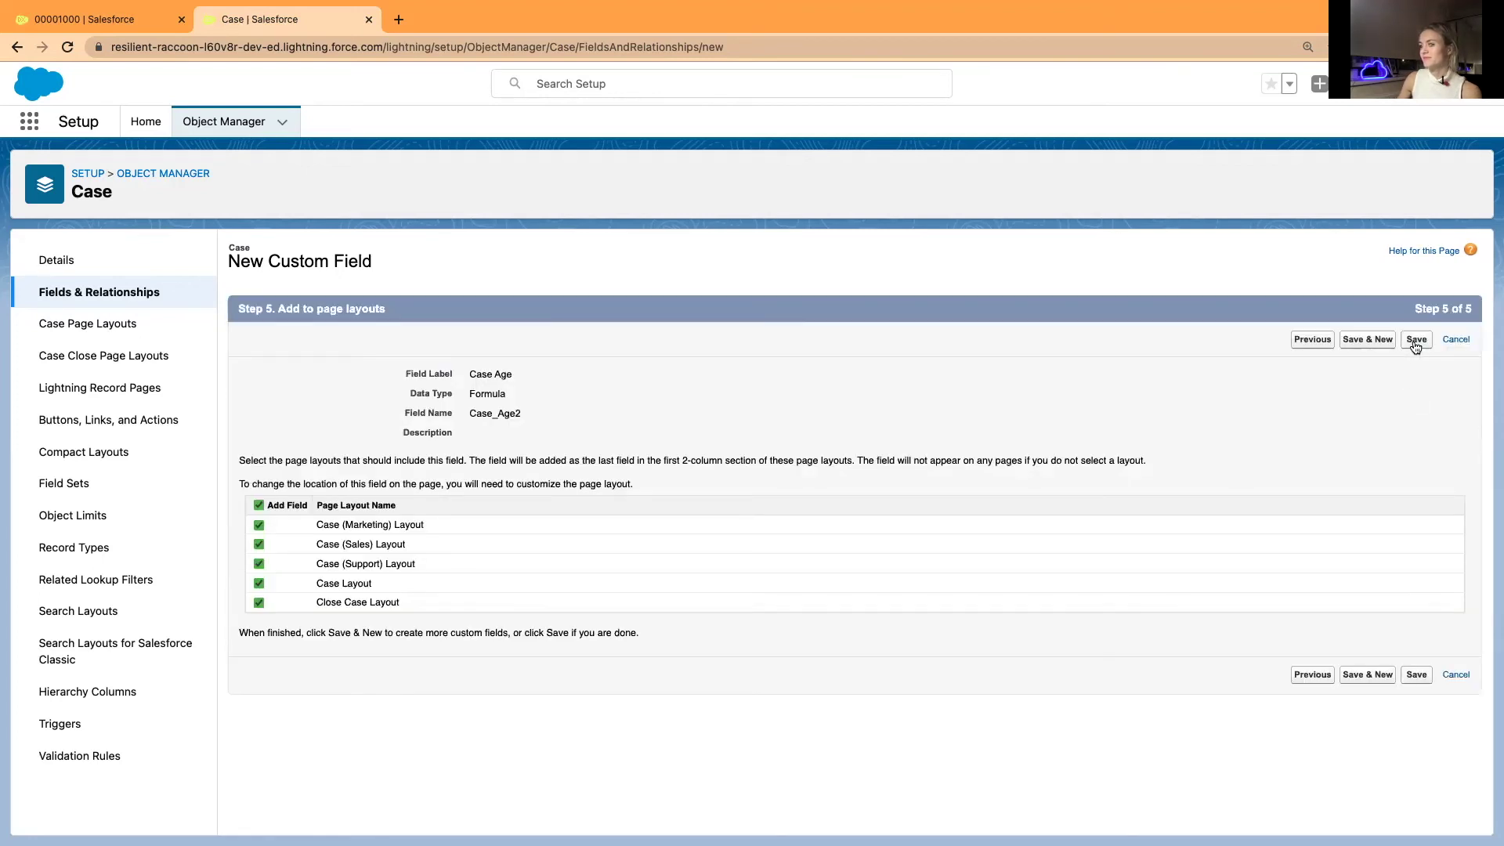
pyautogui.click(1415, 342)
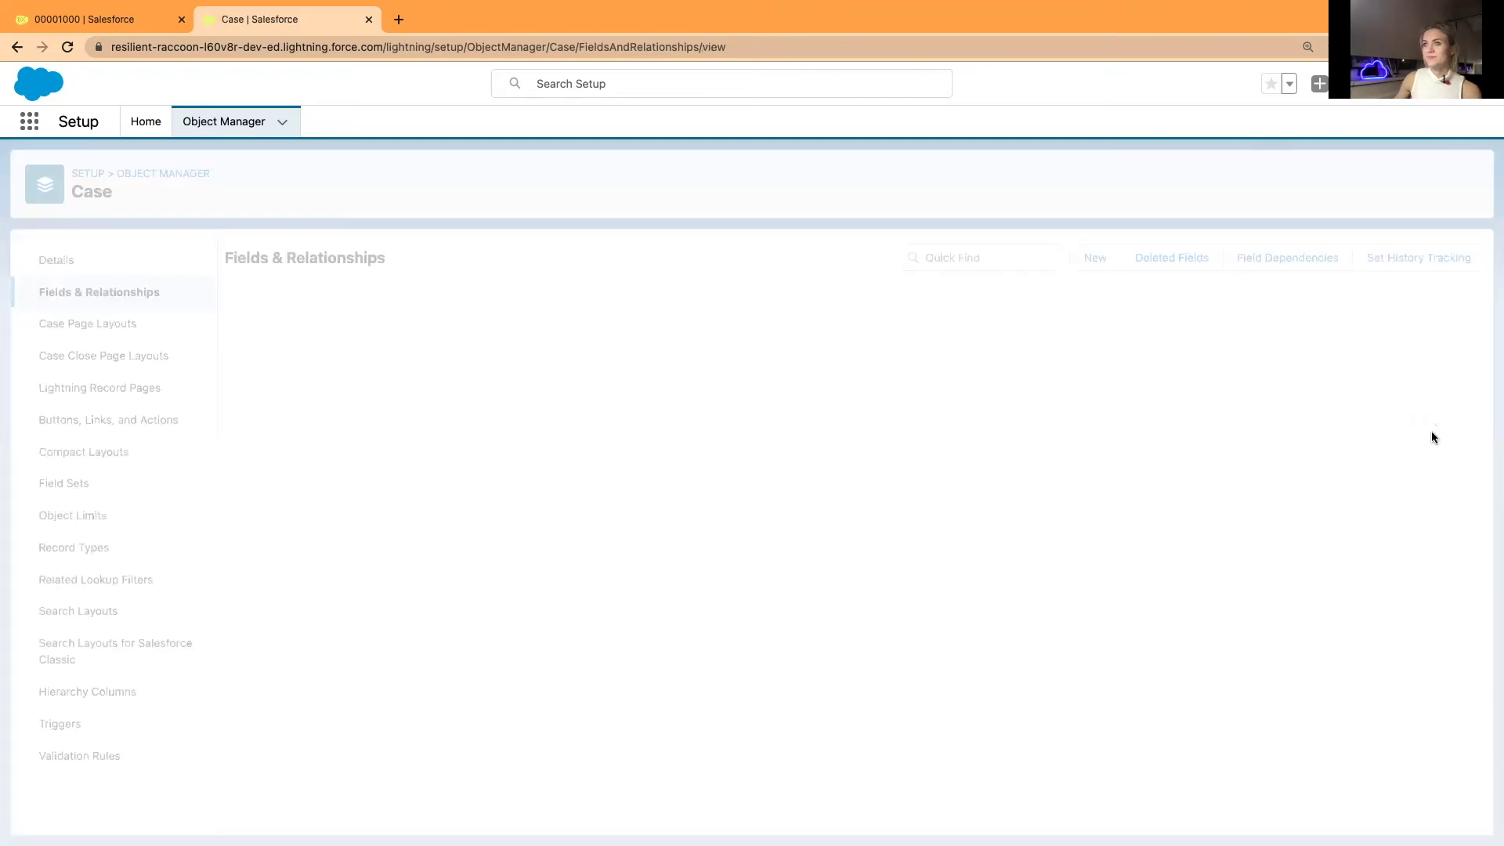
# Reload case 00001026 and find the new Case Age field showing 30 in Details
pyautogui.click(49, 21)
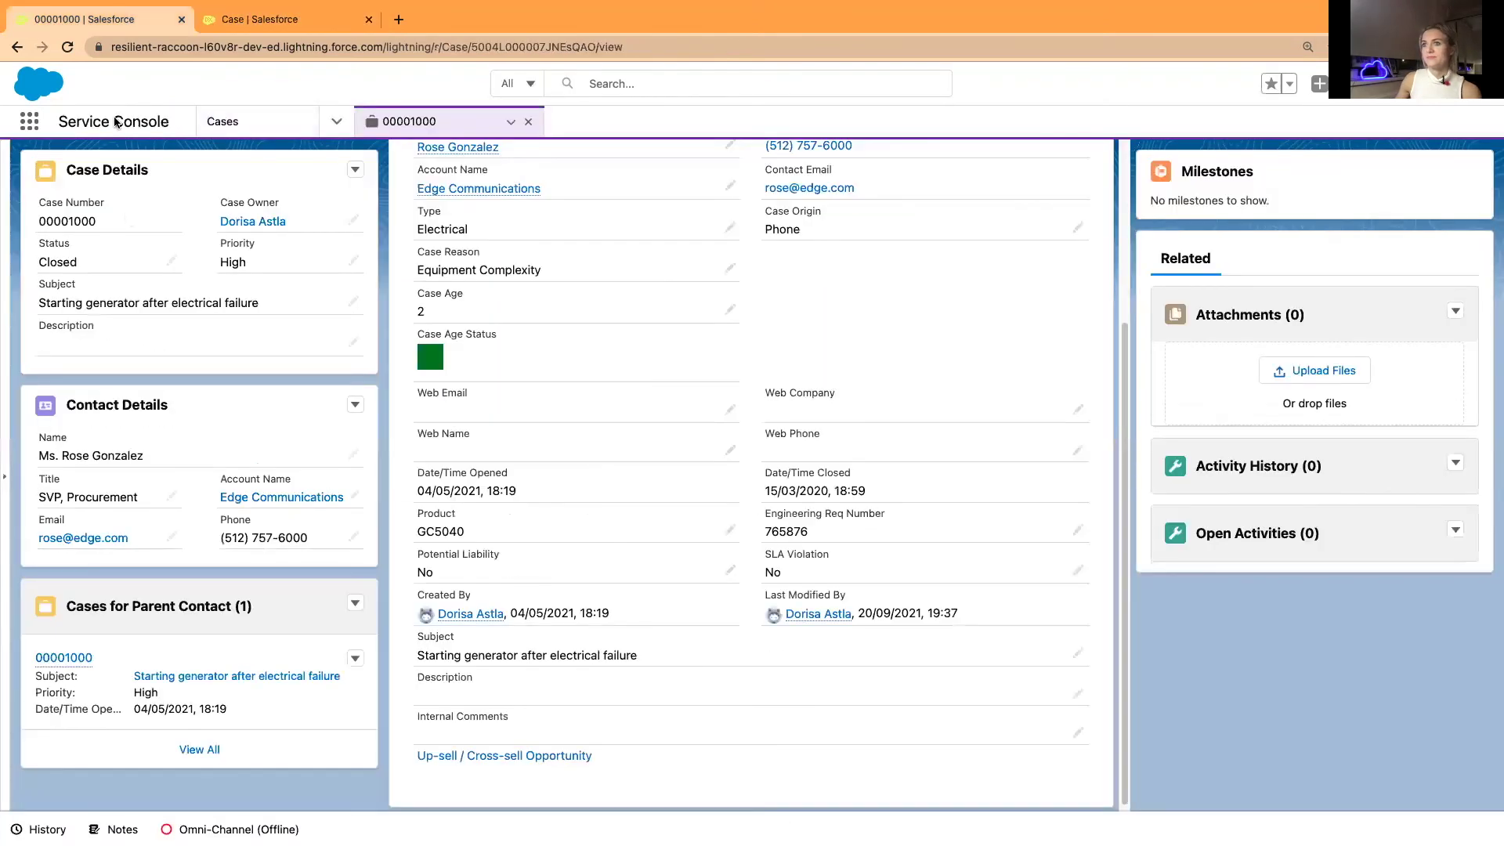
pyautogui.click(69, 47)
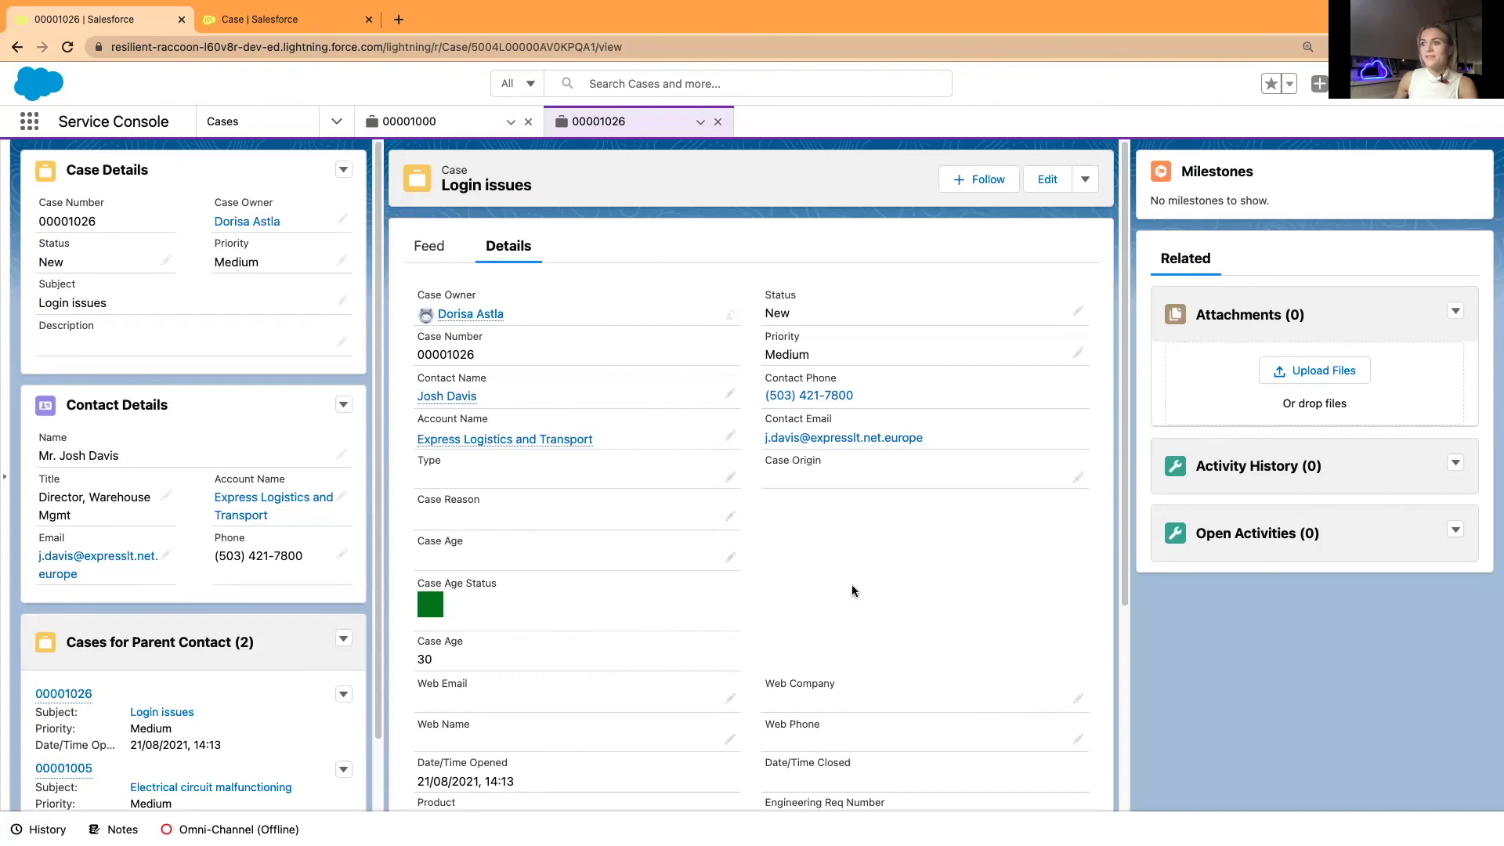
pyautogui.scroll(-4, 852, 589)
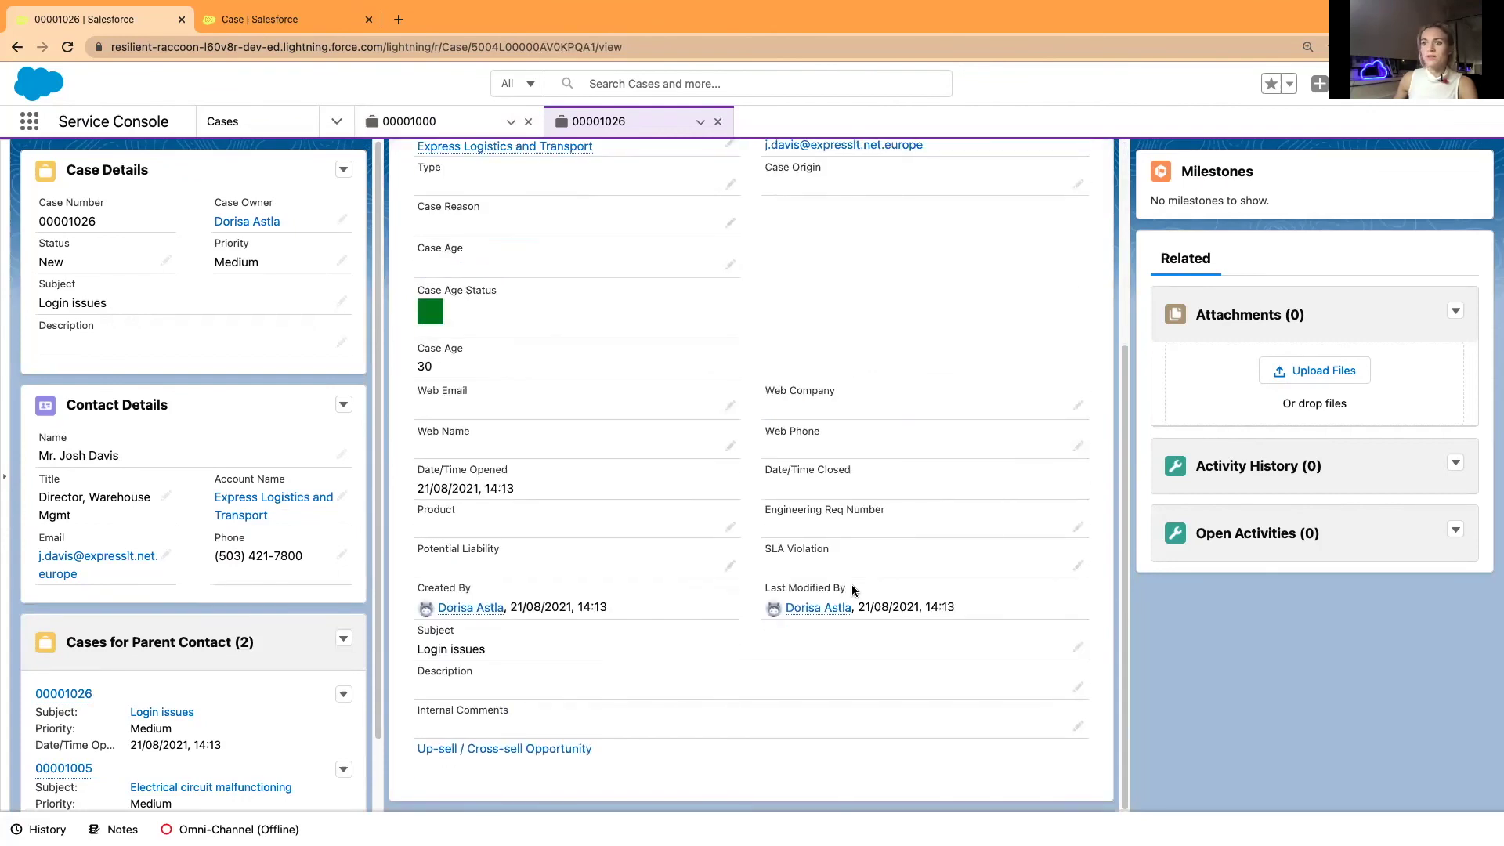
pyautogui.scroll(3, 852, 584)
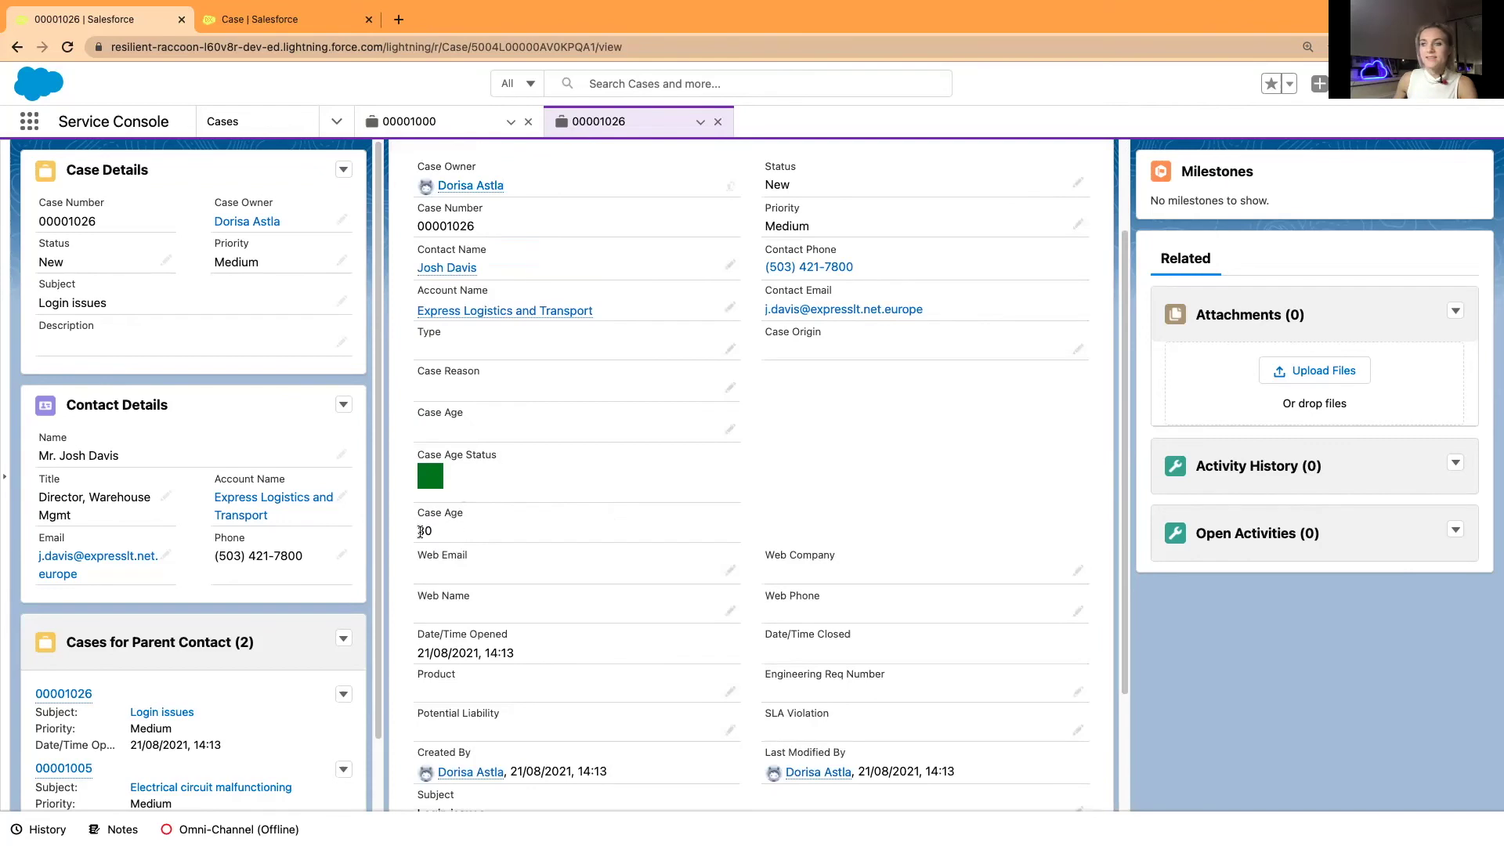
pyautogui.moveTo(421, 515); pyautogui.dragTo(465, 519)
pyautogui.click(445, 538)
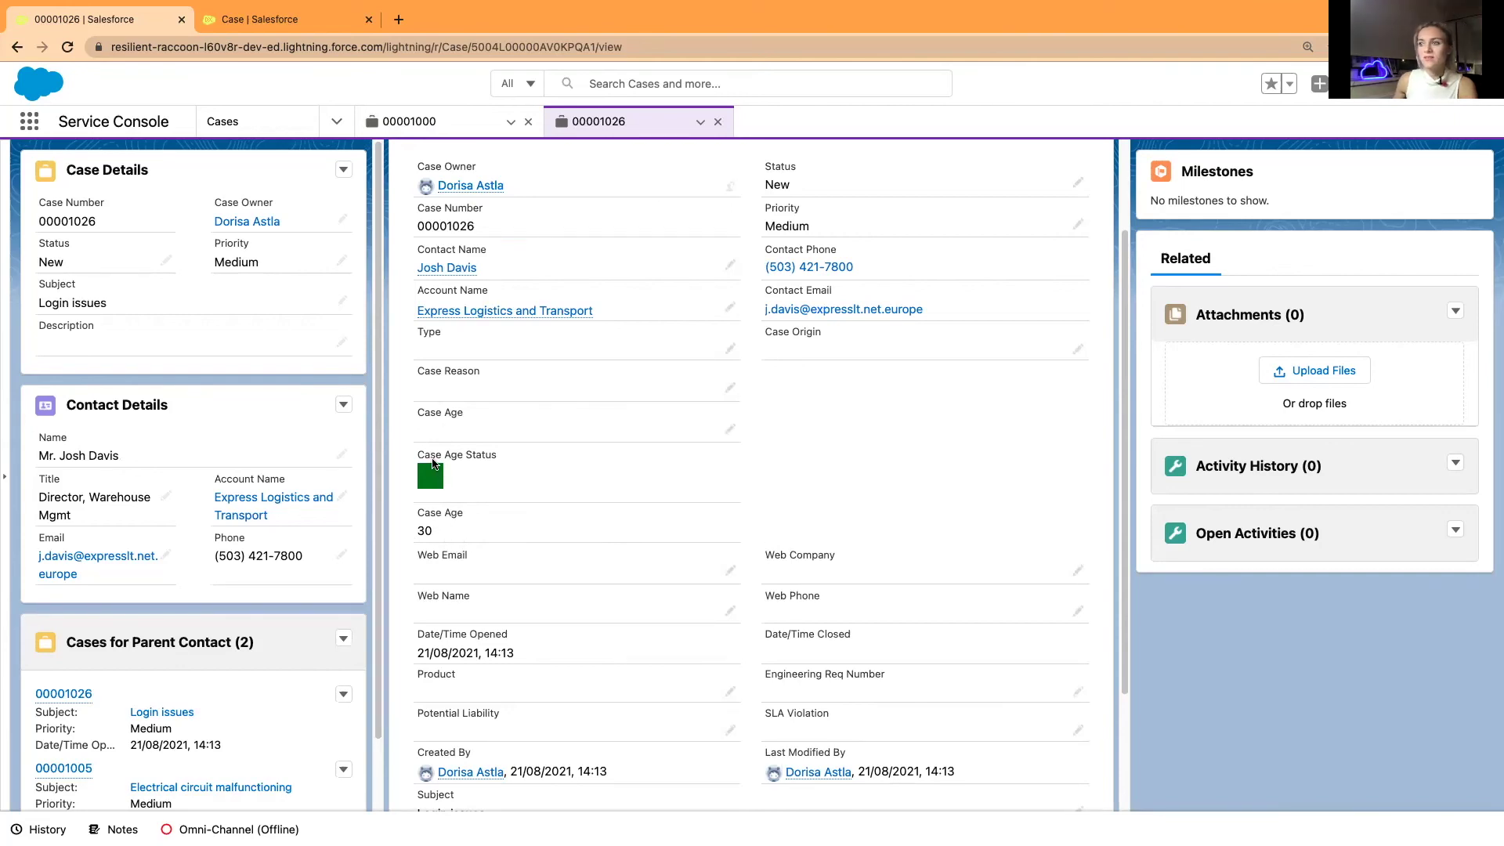
# Open the Case Age Status field from the Case fields list and start editing its formula
pyautogui.click(286, 19)
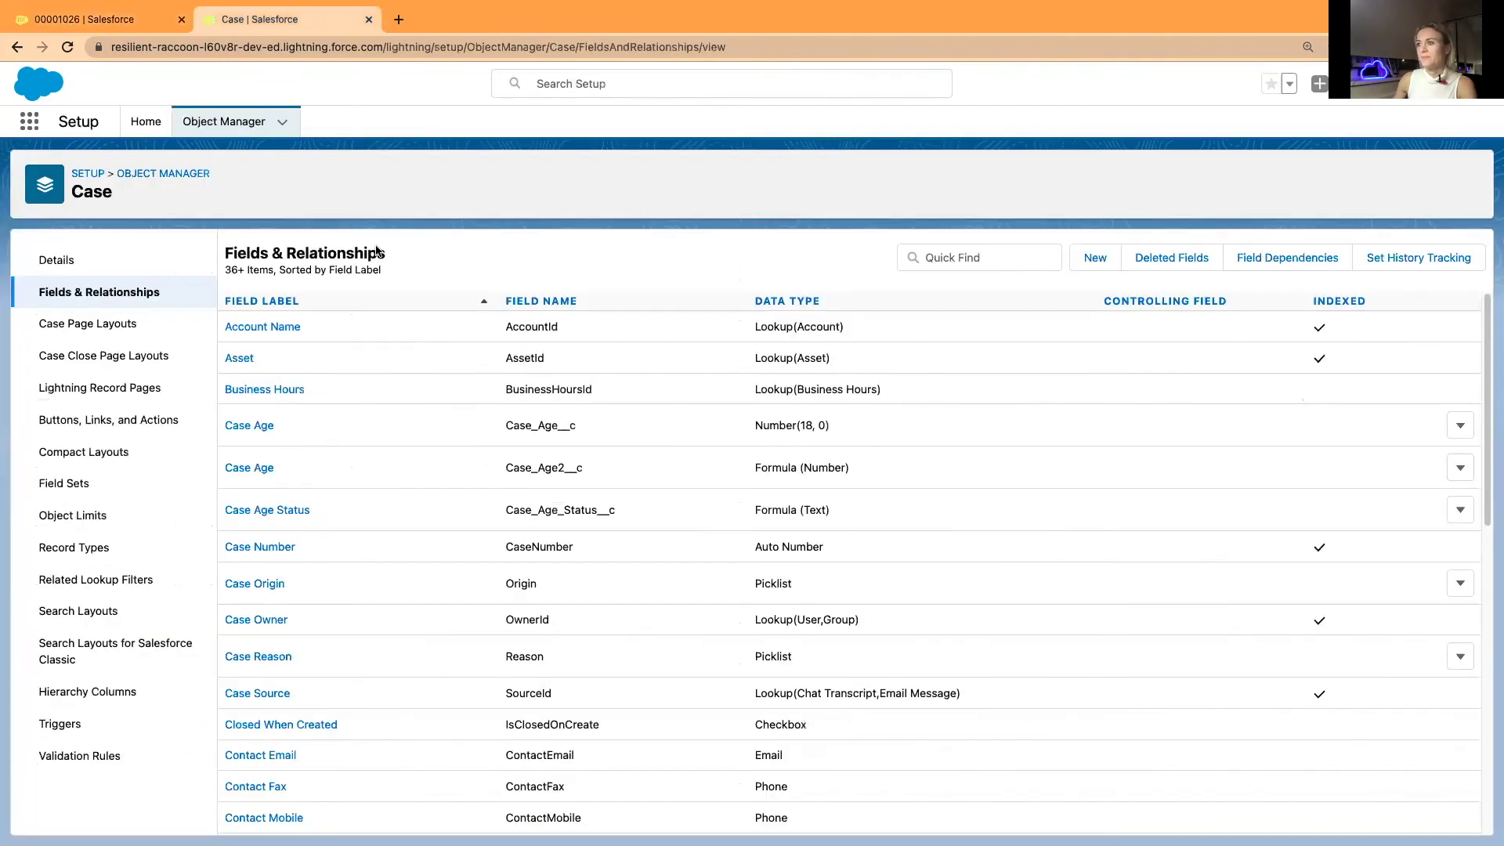
pyautogui.click(979, 268)
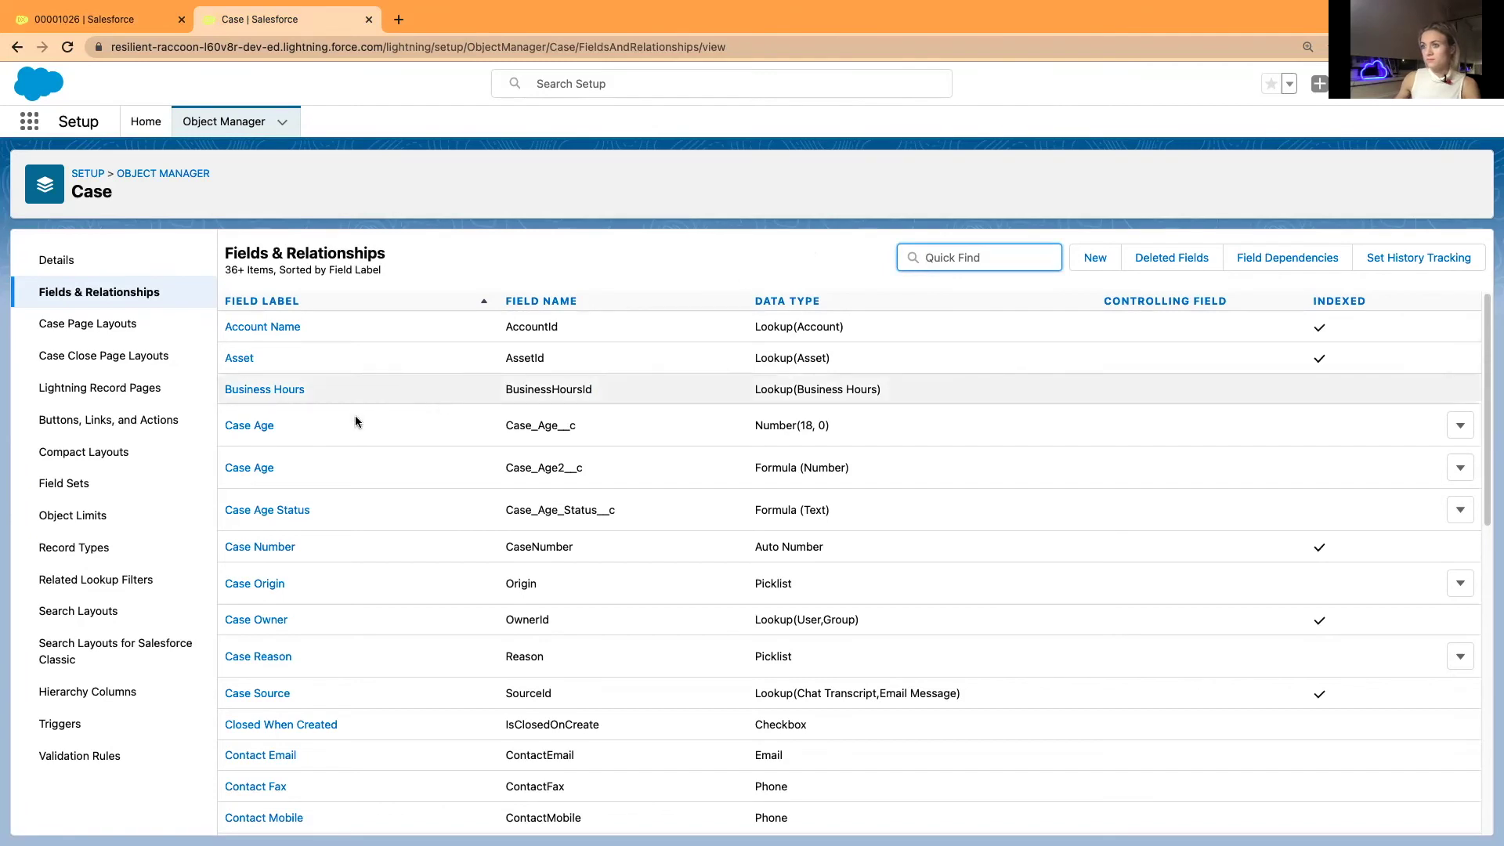
pyautogui.click(271, 515)
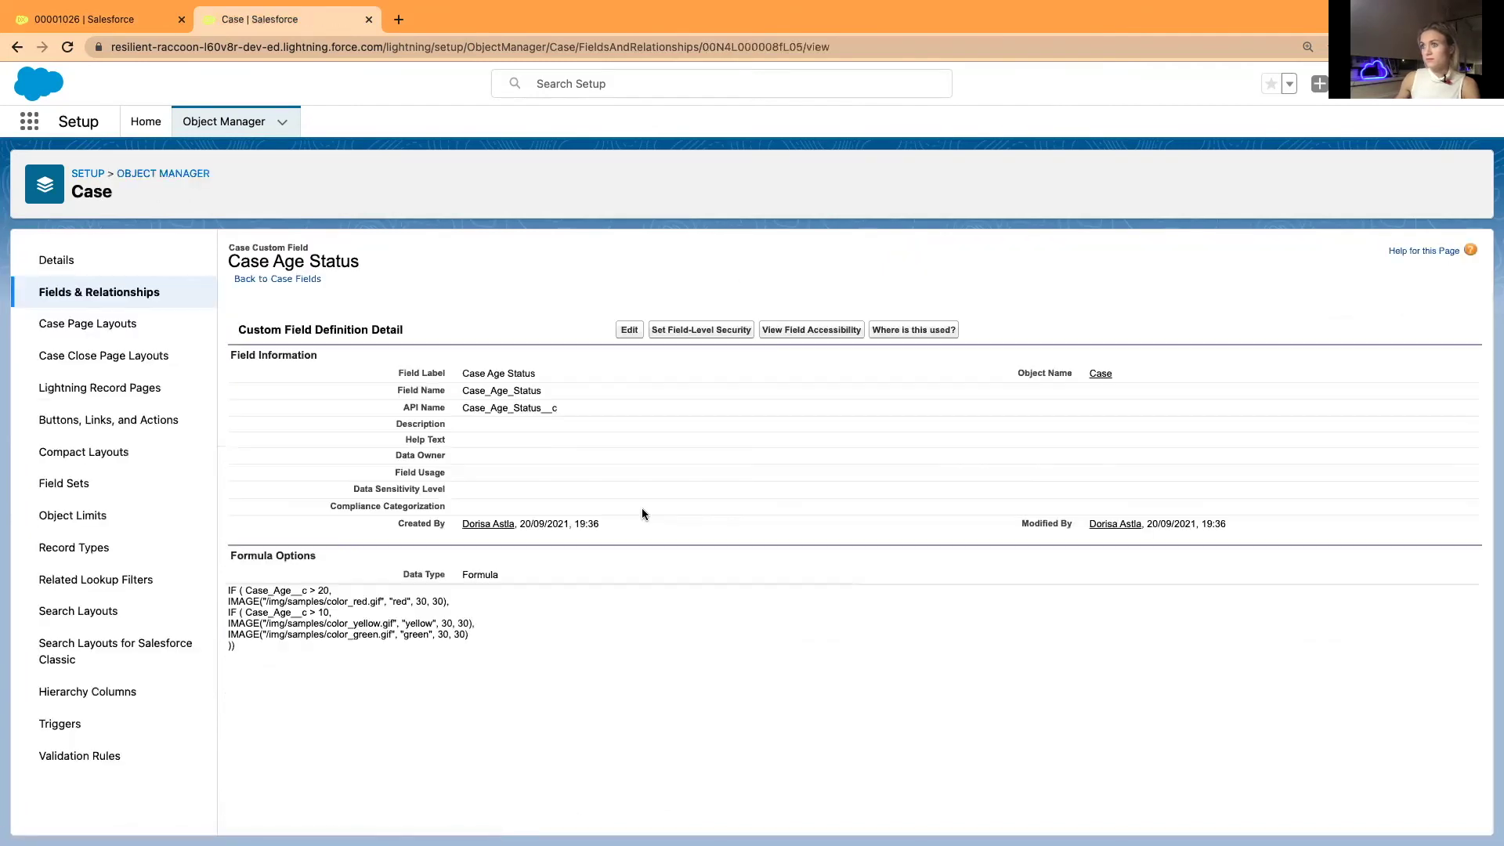
pyautogui.click(635, 334)
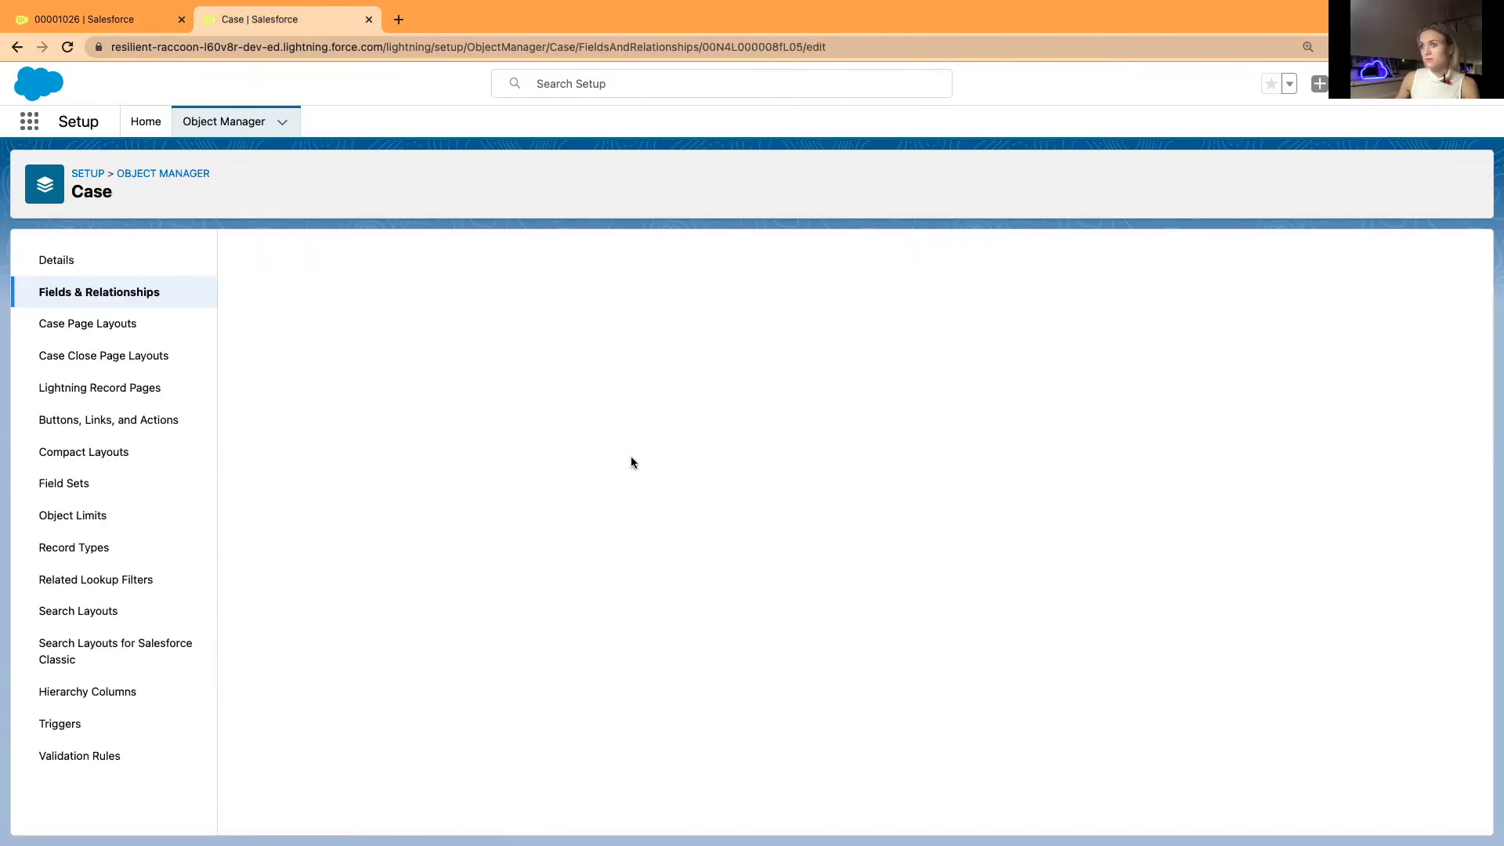
pyautogui.scroll(-5, 820, 550)
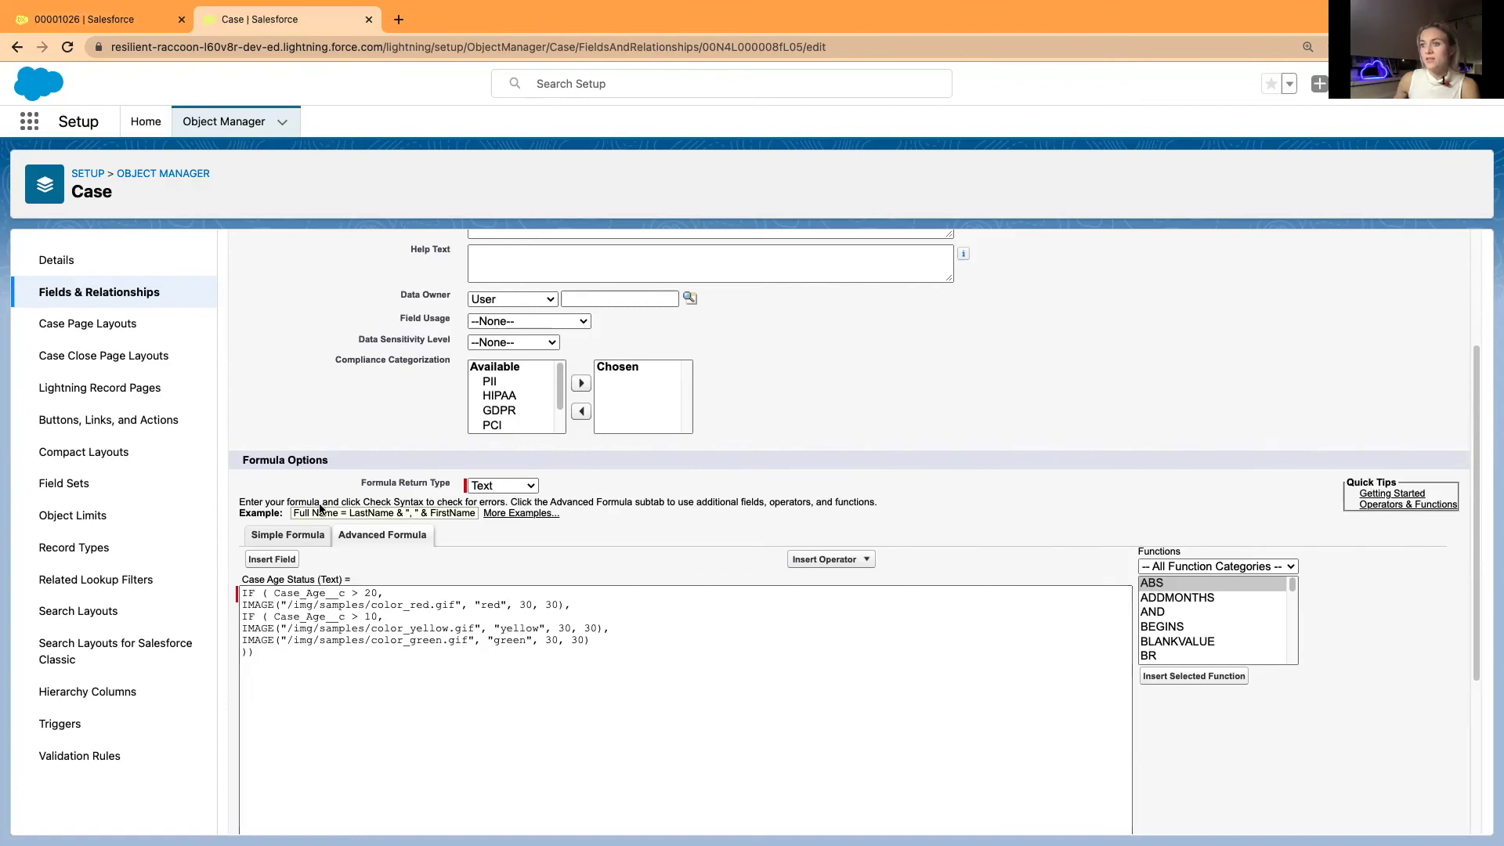
# Change both IF conditions from Case_Age__c to Case_Age2__c, check syntax, and save
pyautogui.click(325, 593)
pyautogui.write('2')
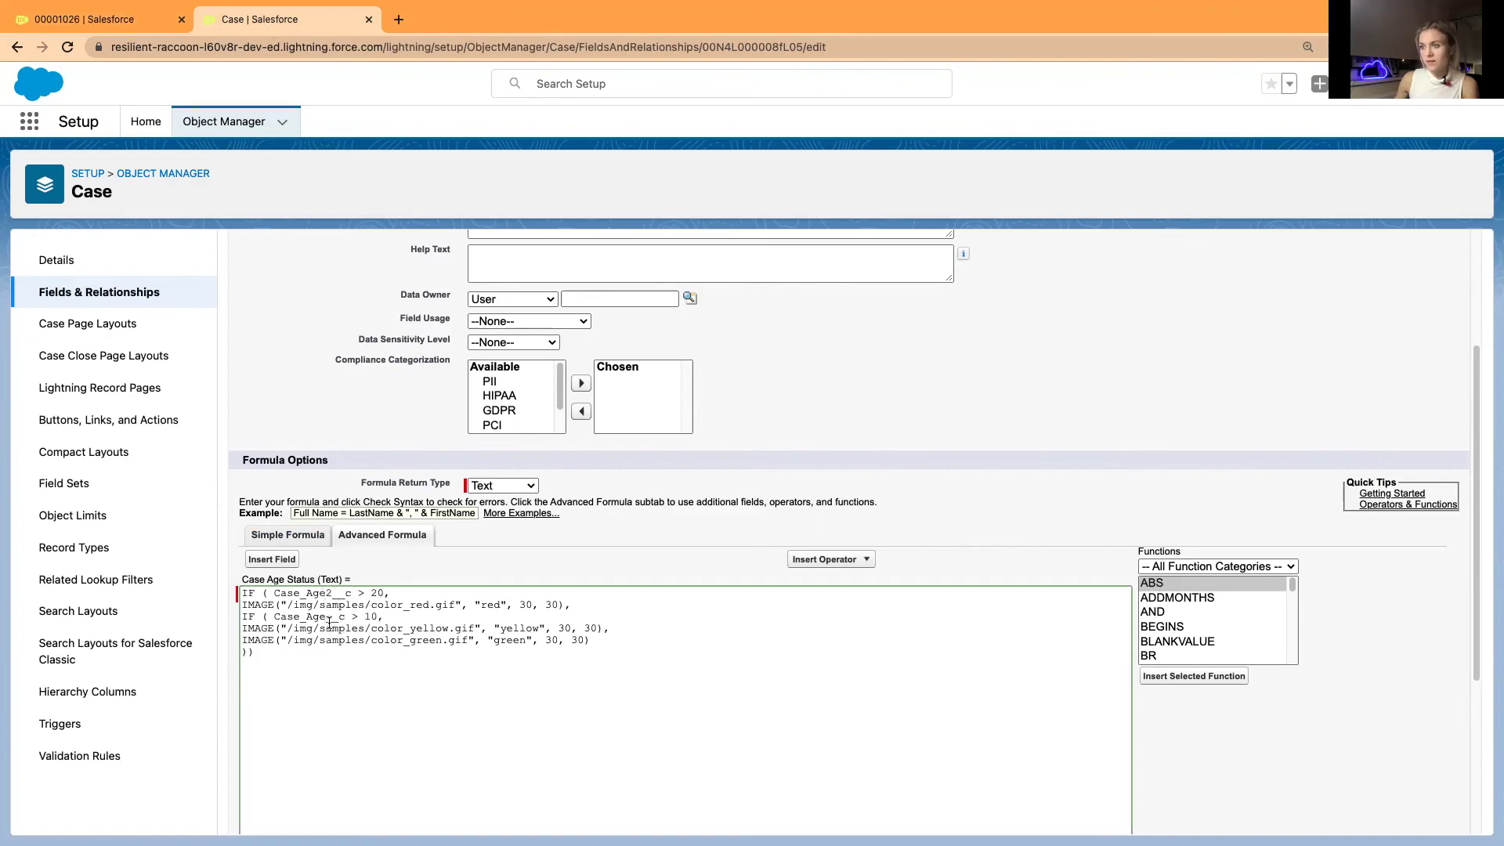
pyautogui.click(329, 616)
pyautogui.write('2')
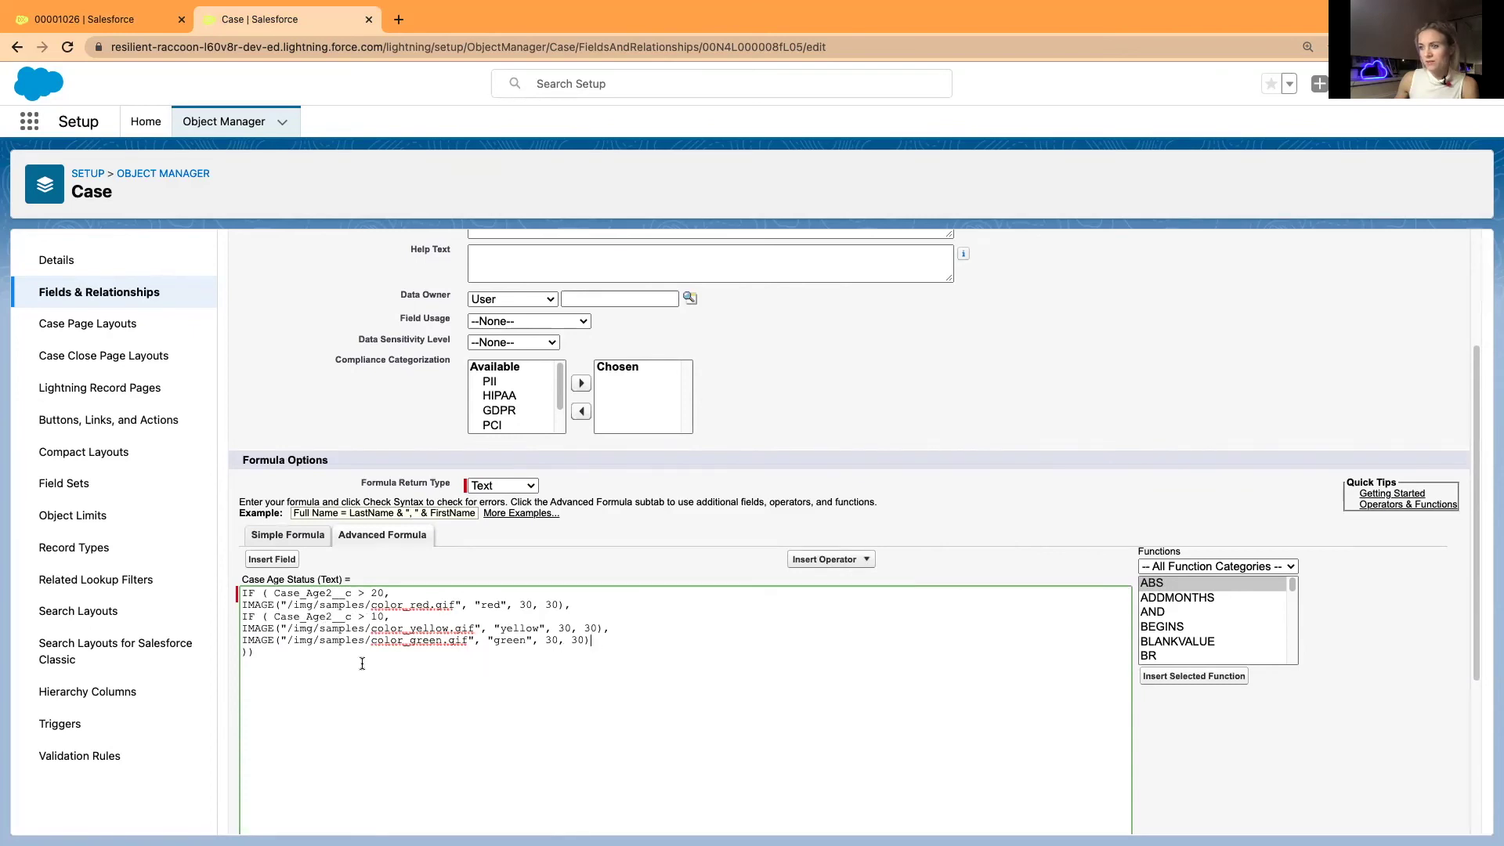
pyautogui.scroll(-4, 706, 561)
pyautogui.click(272, 657)
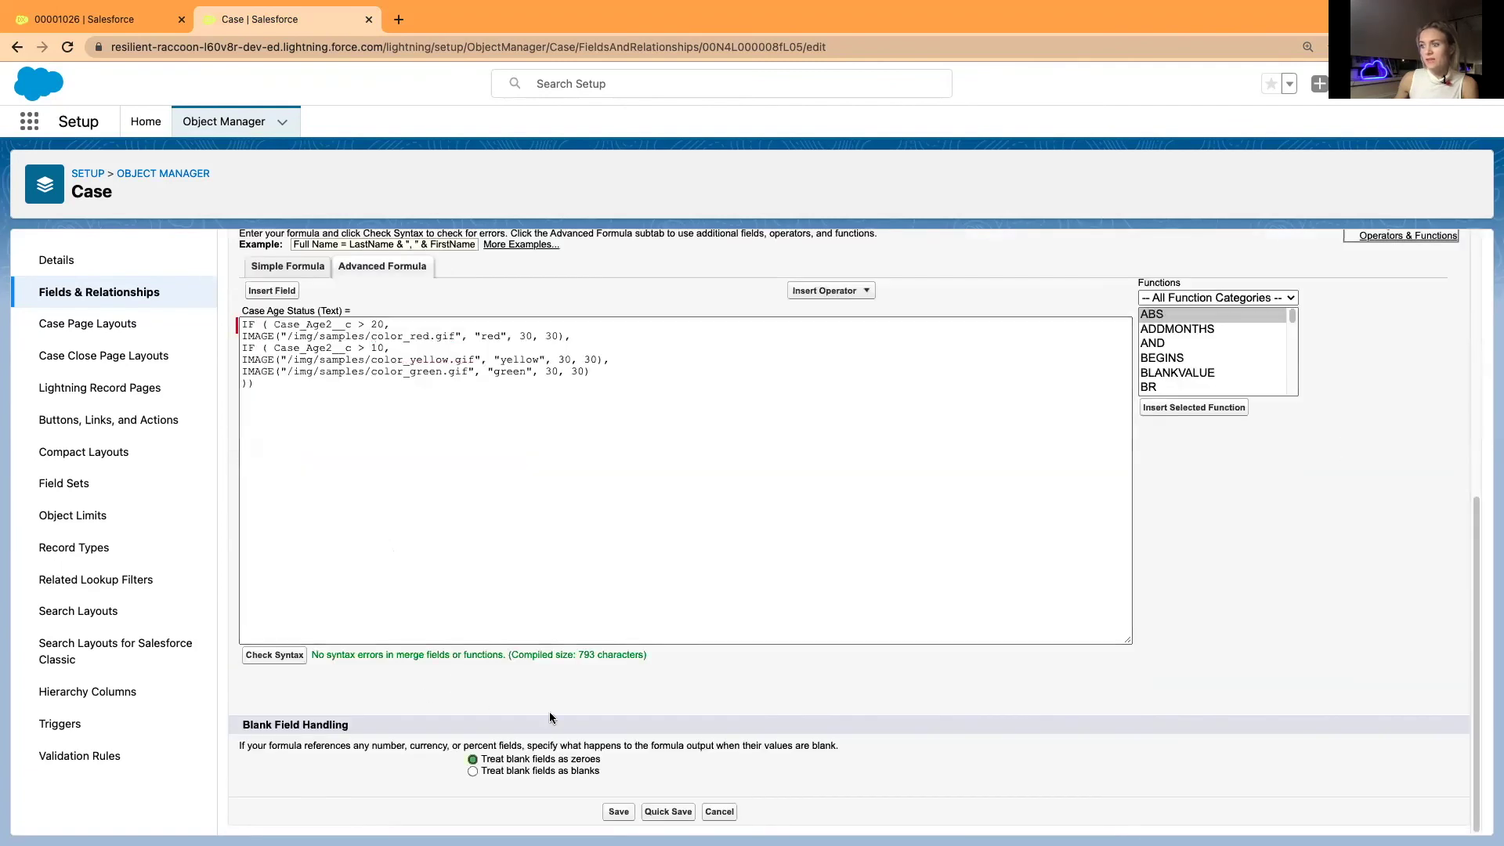
pyautogui.click(618, 813)
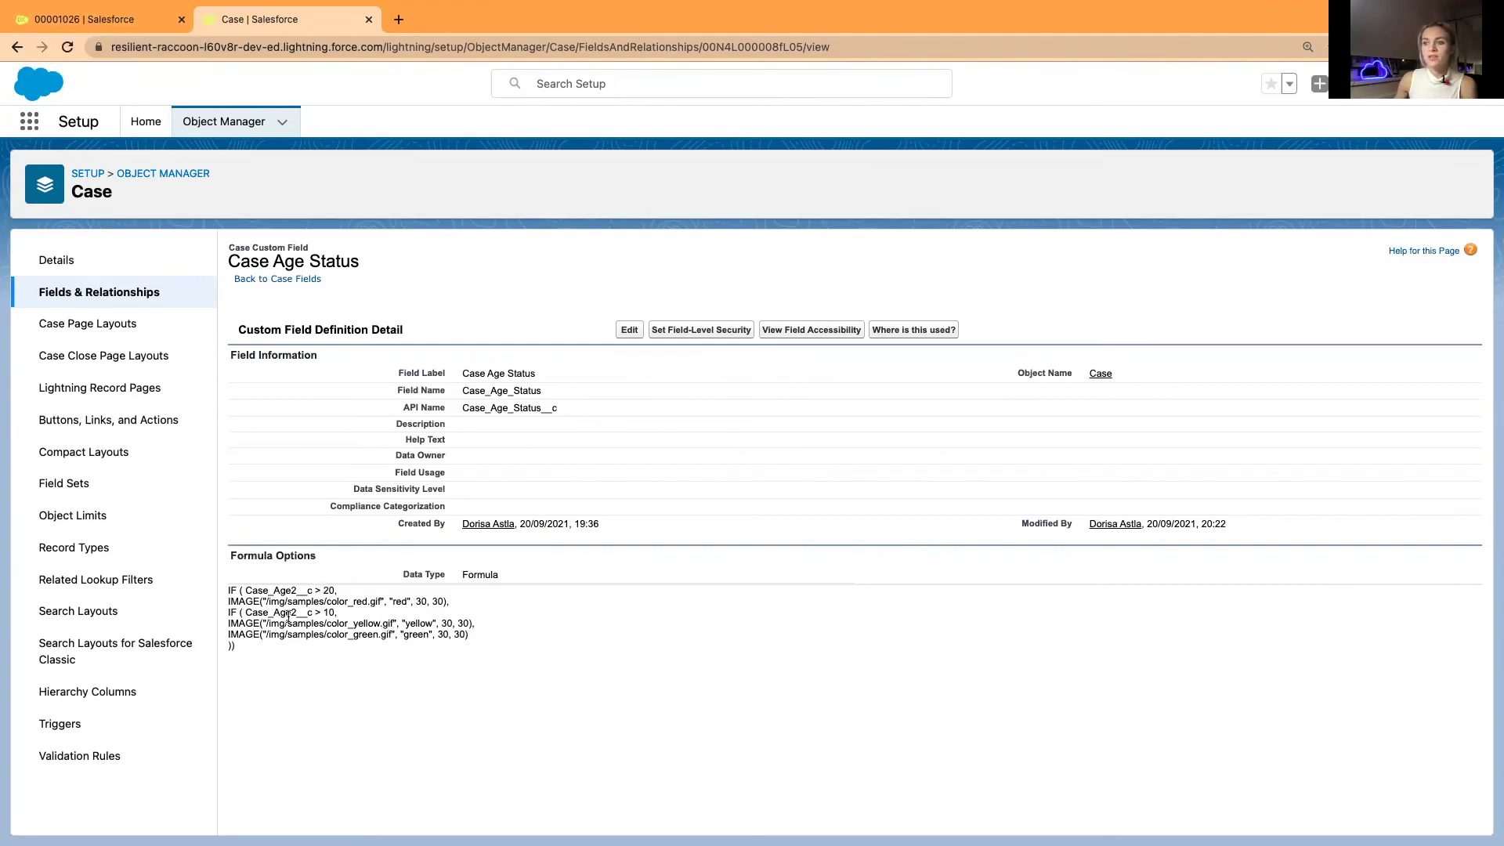
# Reload case 00001026 and confirm its Details show a red Case Age Status square beside the opened date
pyautogui.hotkey('ctrl', 'shift', 'Tab')
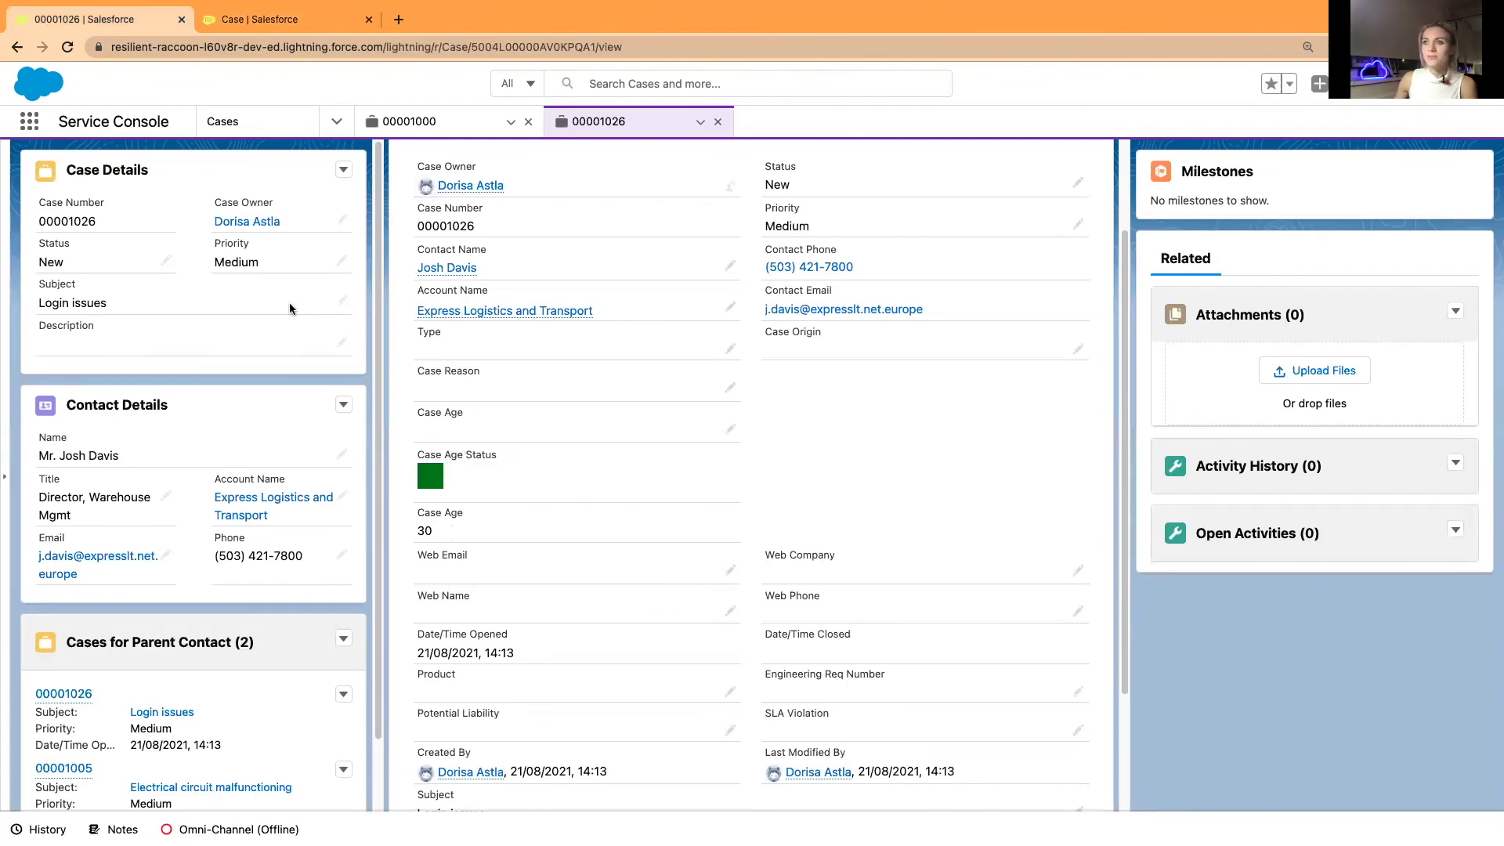
pyautogui.click(68, 48)
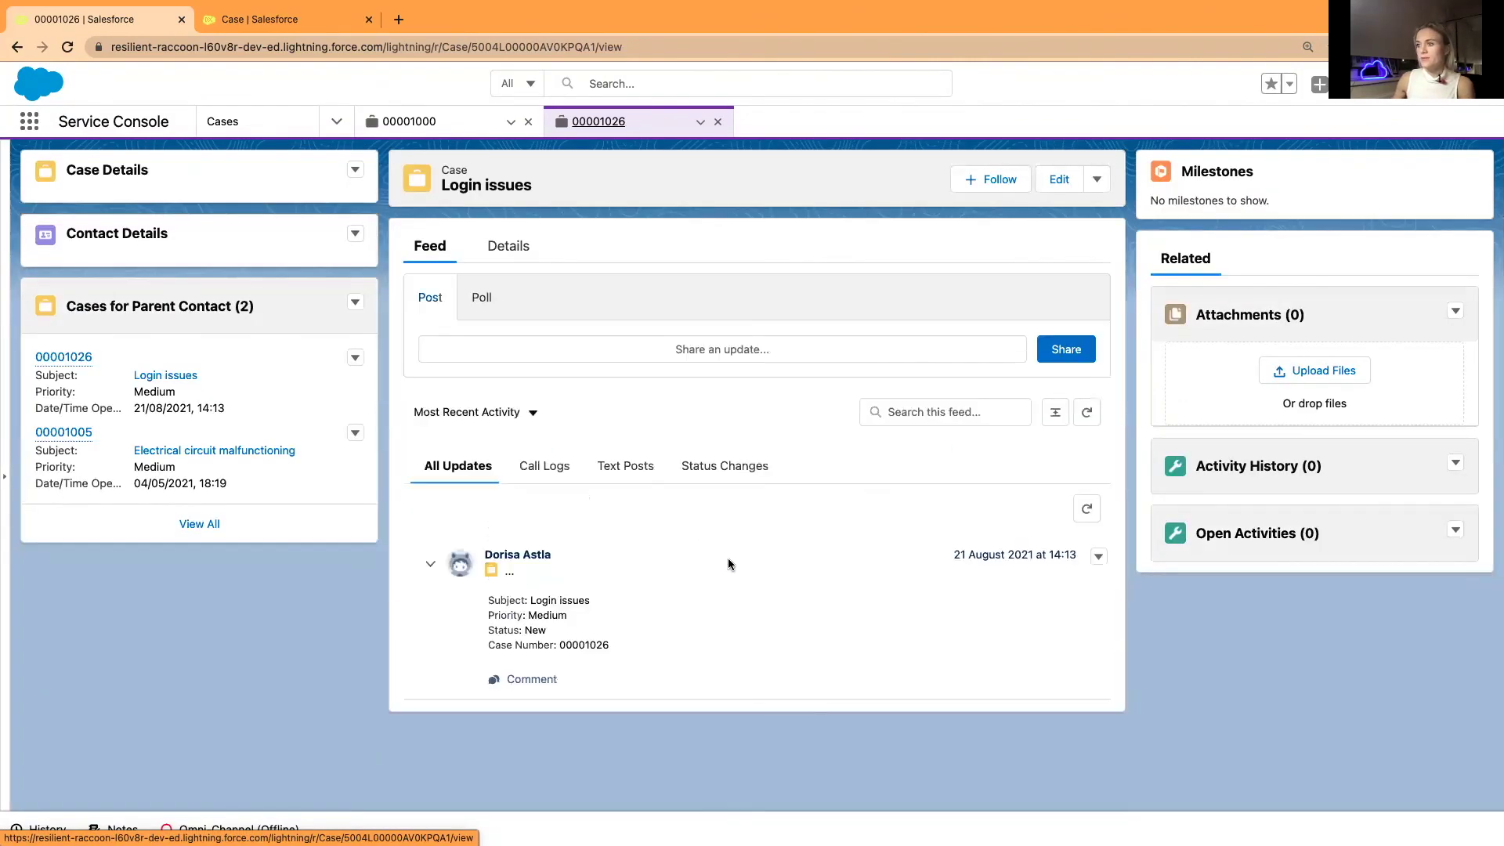
pyautogui.click(515, 246)
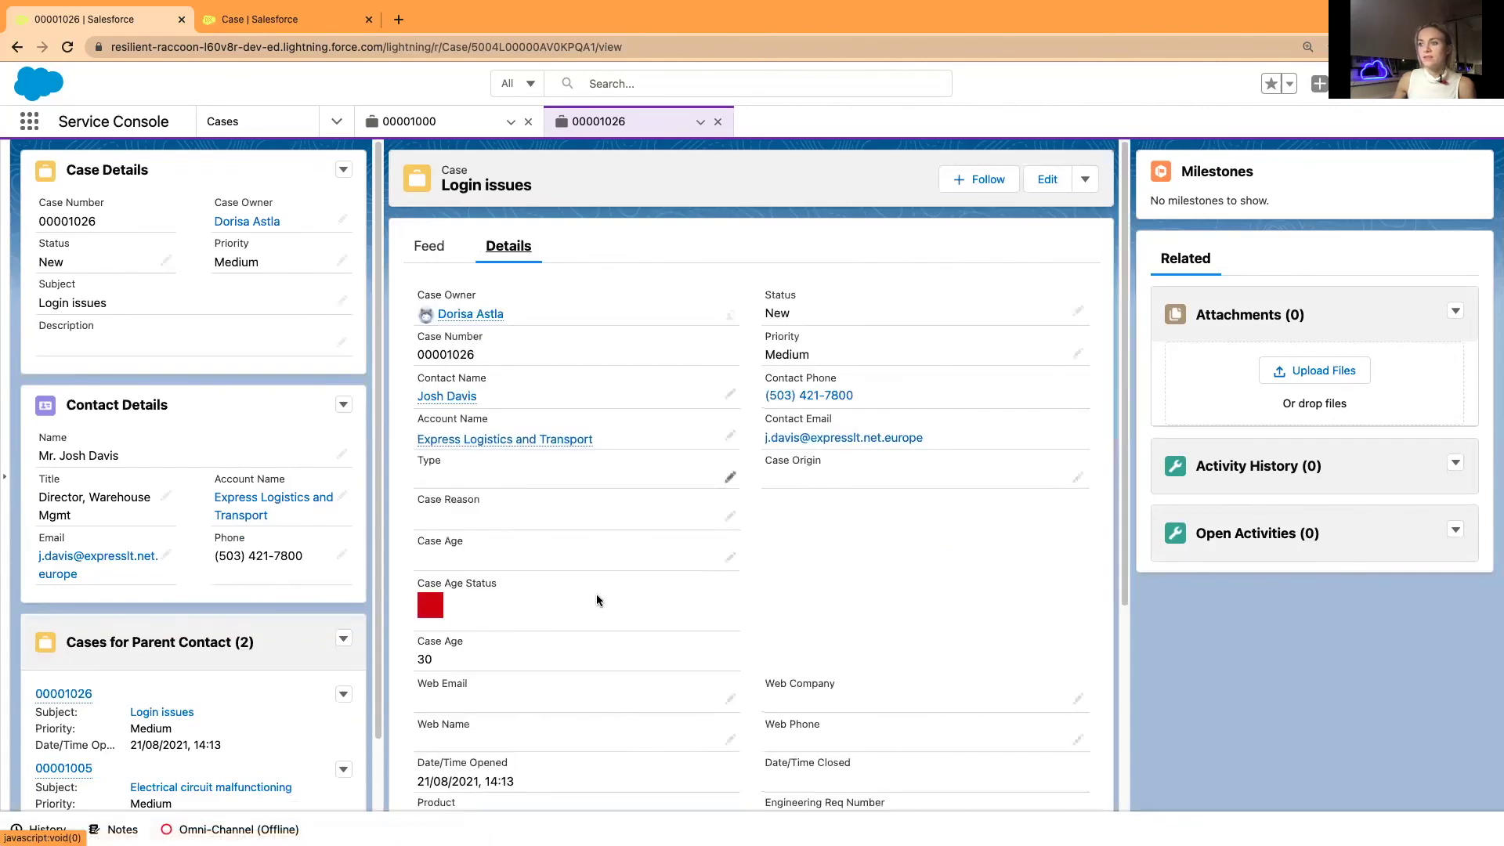
pyautogui.scroll(-1, 487, 617)
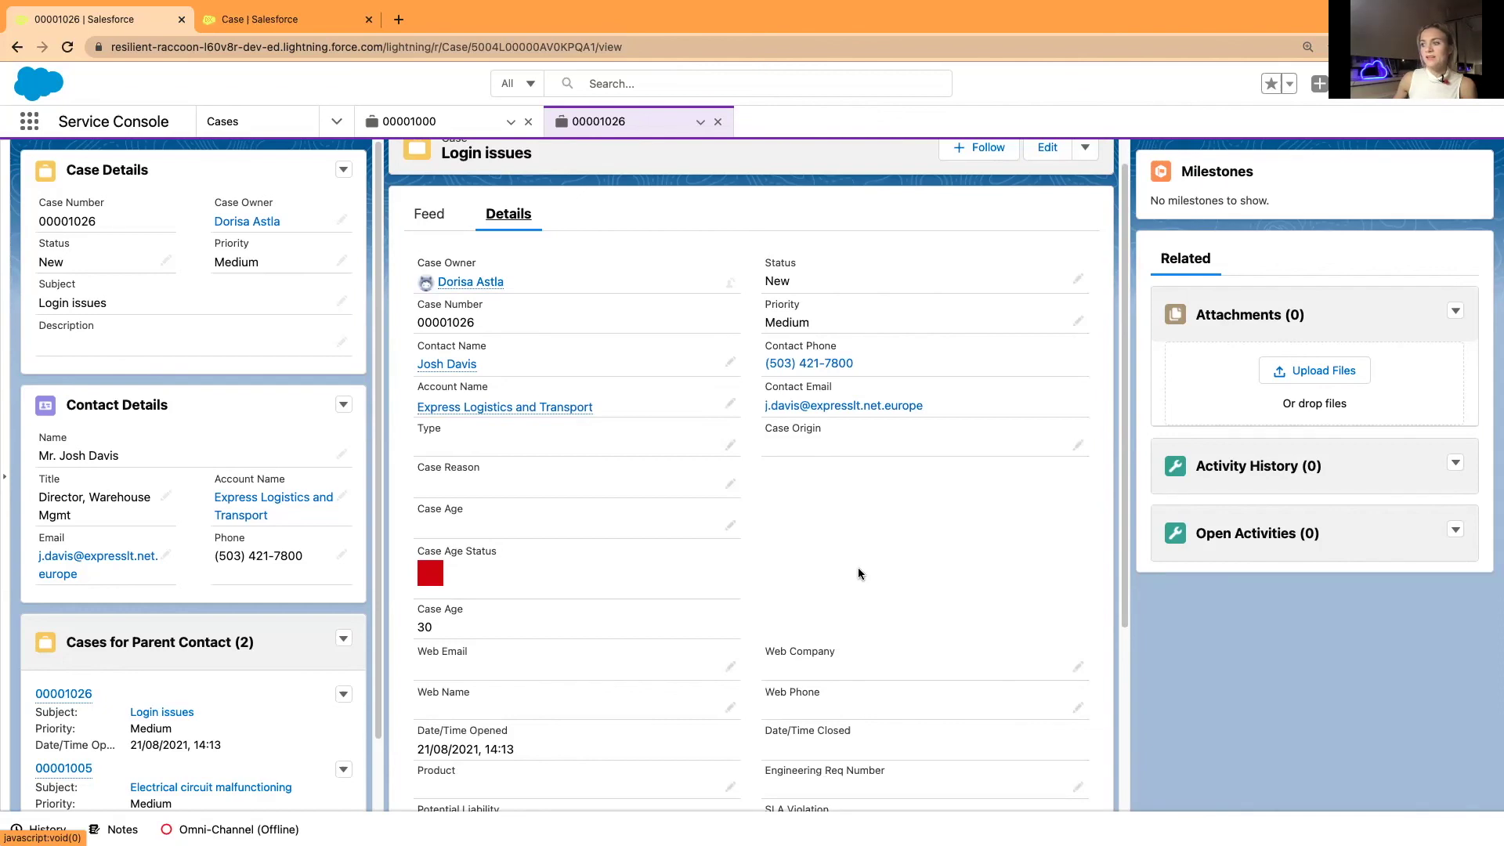
pyautogui.scroll(-3, 858, 572)
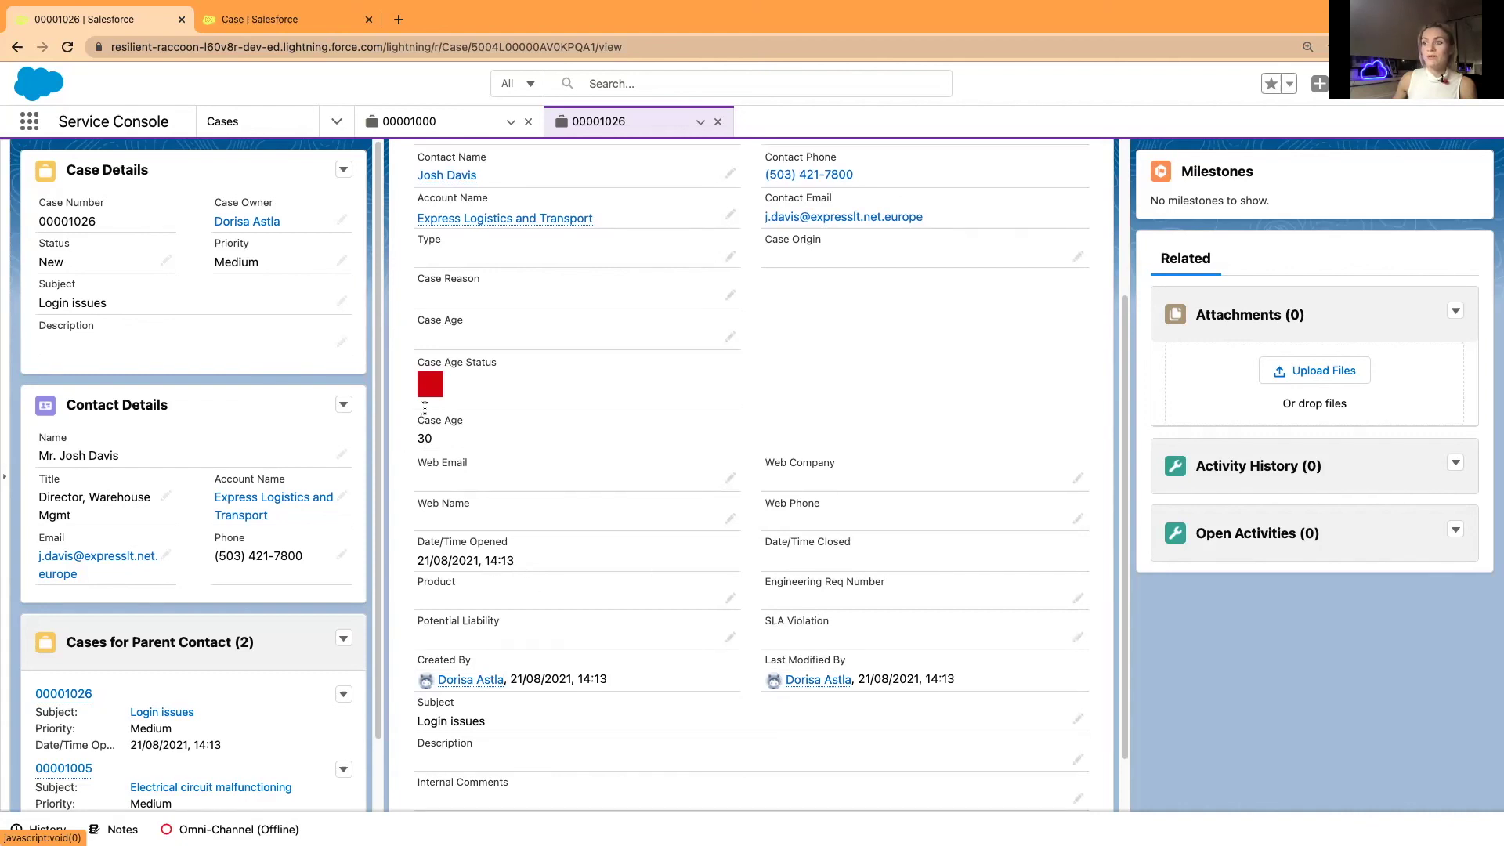
pyautogui.moveTo(417, 559); pyautogui.dragTo(783, 574)
pyautogui.doubleClick(442, 603)
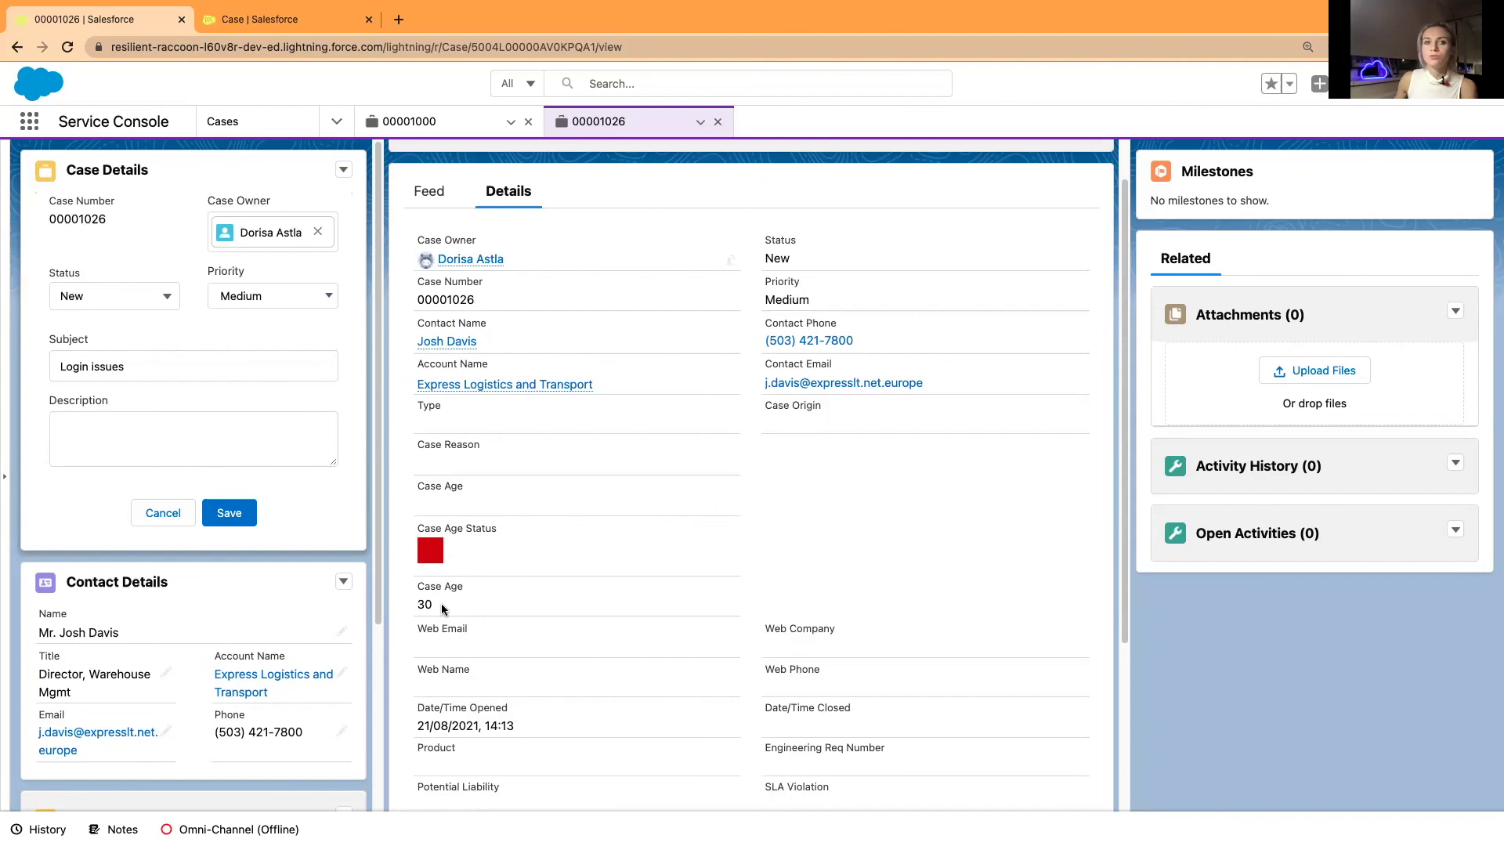